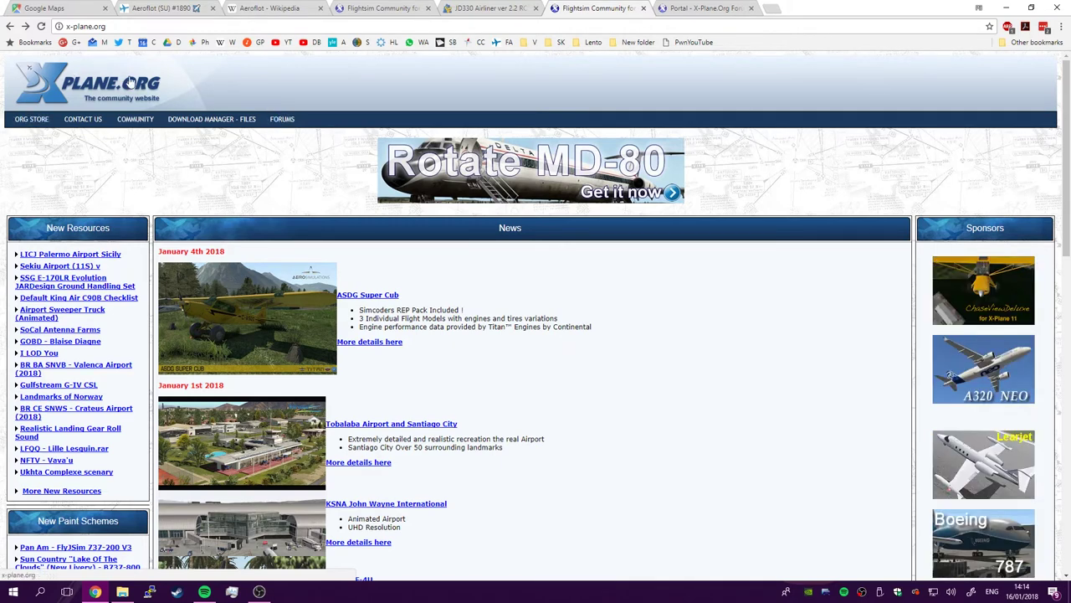
Open the index of all downloads on the X-Plane.Org forum and look through the Most Downloaded files
left_click(694, 12)
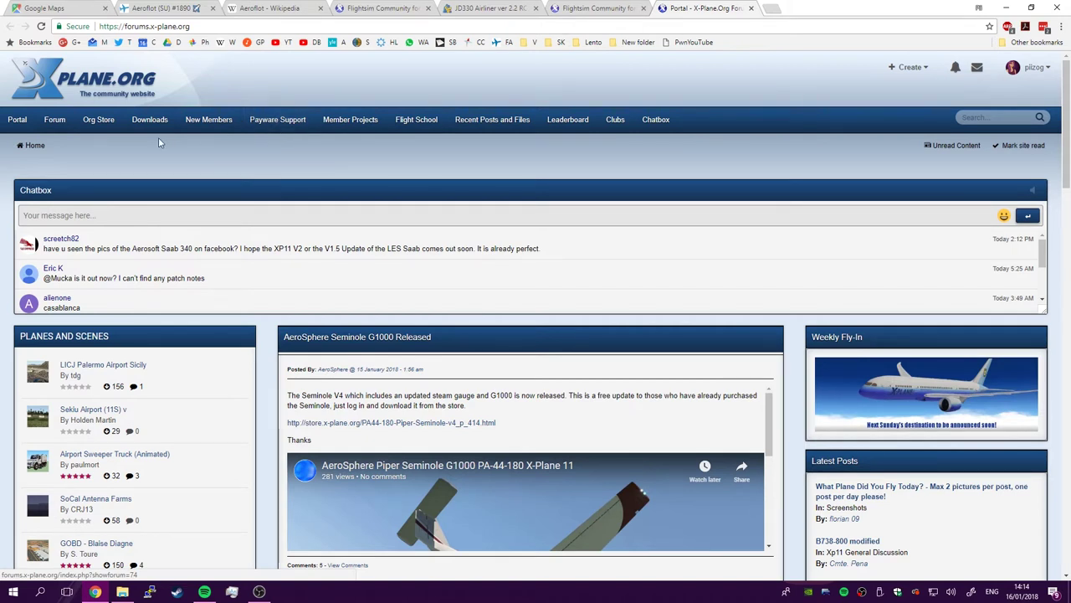
mouse_move(143, 127)
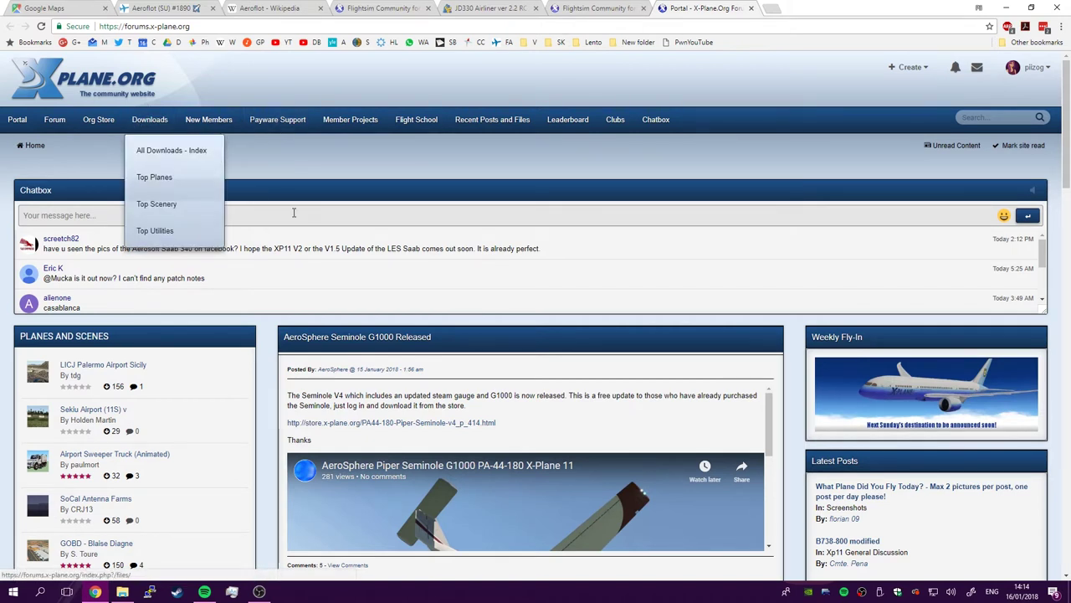
left_click(161, 155)
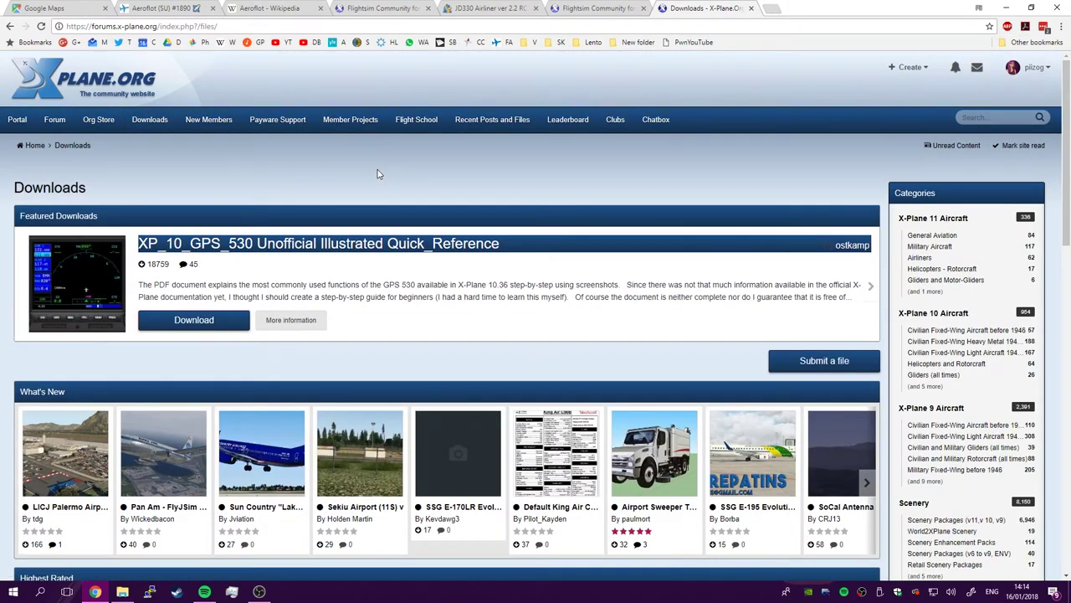
scroll(372, 176, "down", 5)
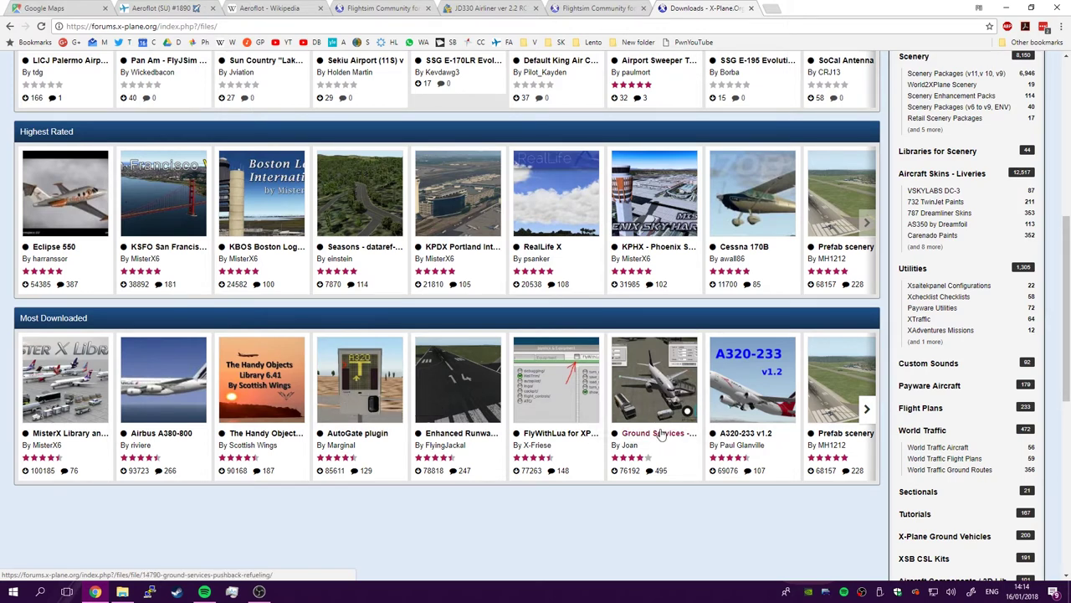
left_click(867, 410)
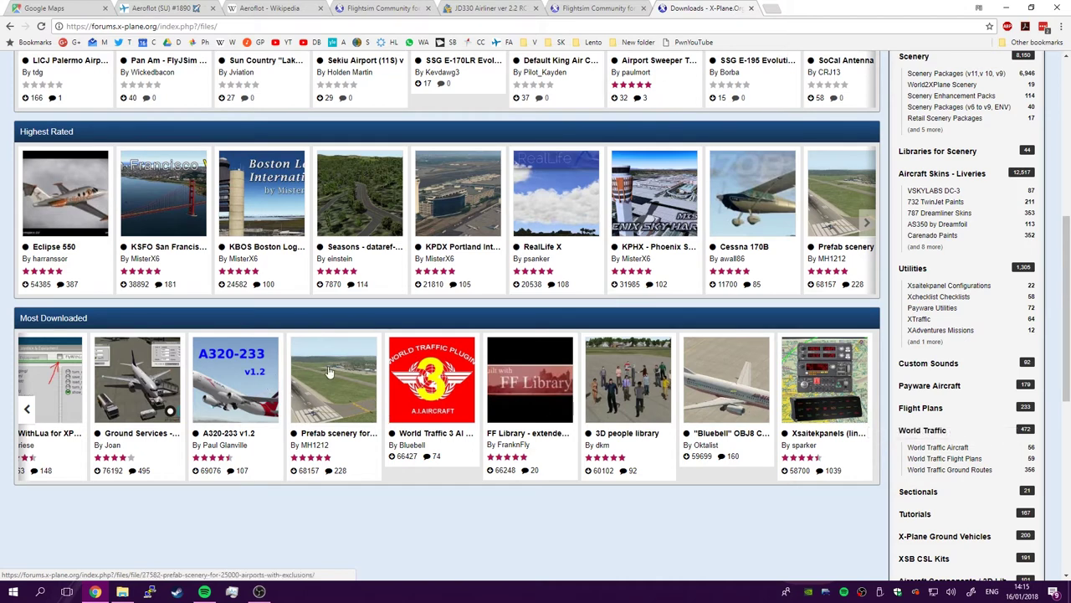
left_click(28, 412)
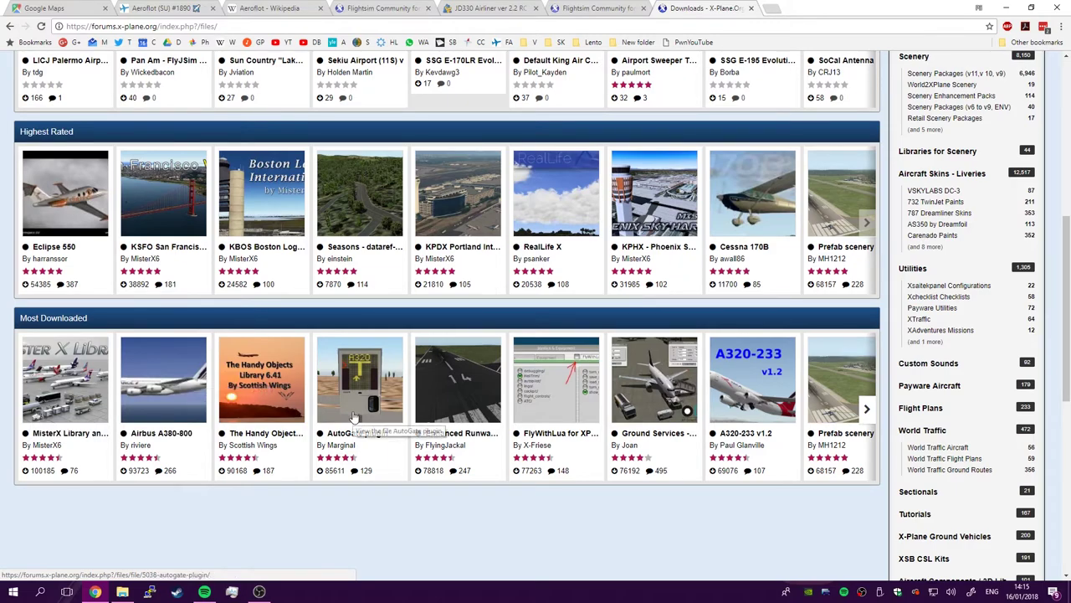
scroll(385, 282, "up", 5)
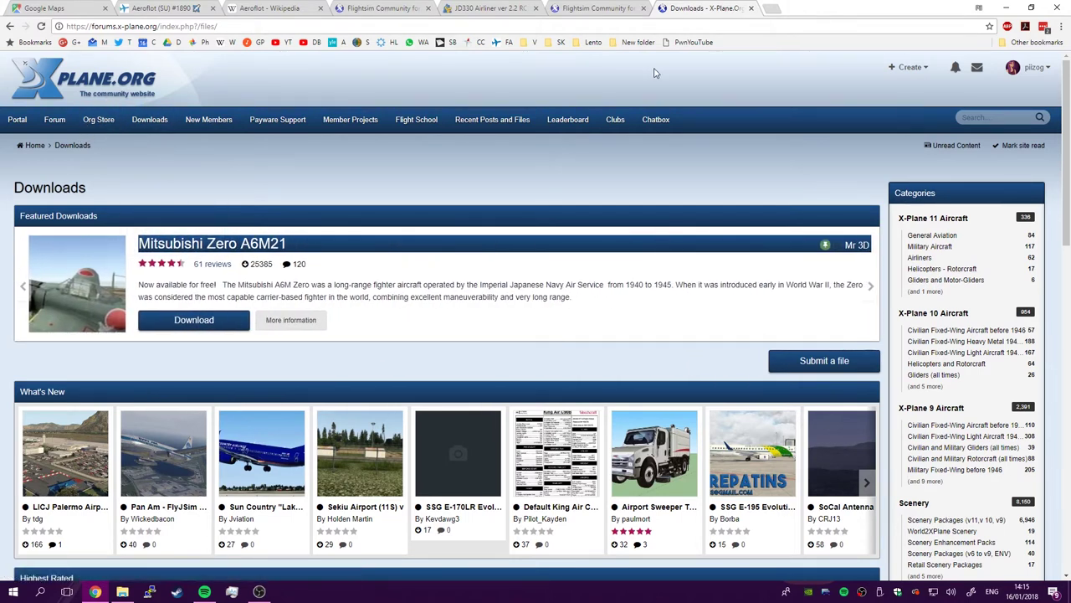
Download the JD330 airliner archive JD330XP11.zip and the Ground Handling archive GHD.zip from the JARDesign forum topic
left_click(491, 10)
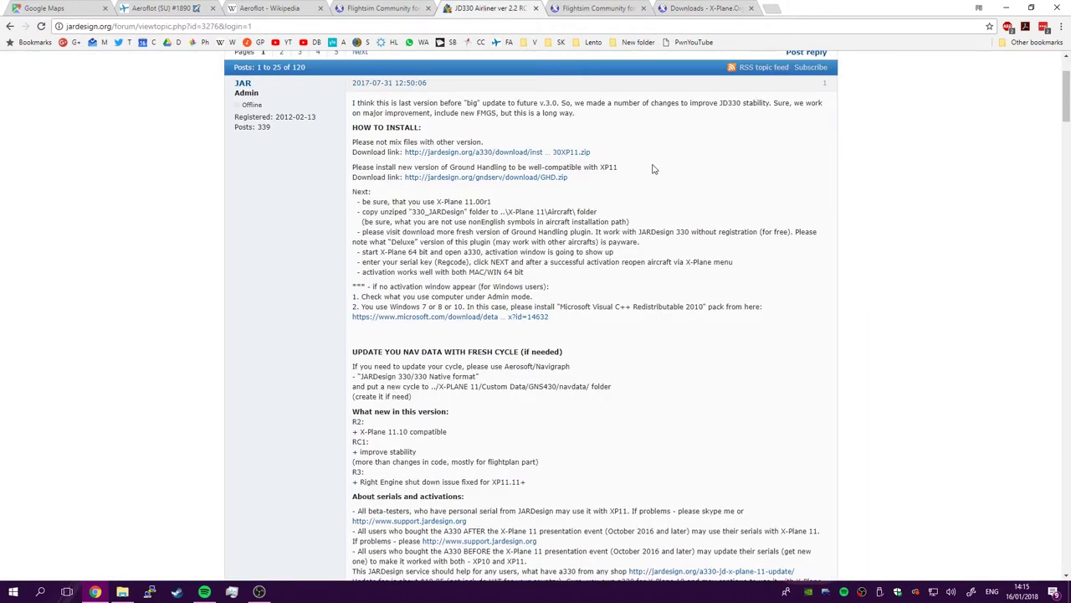
left_click(532, 152)
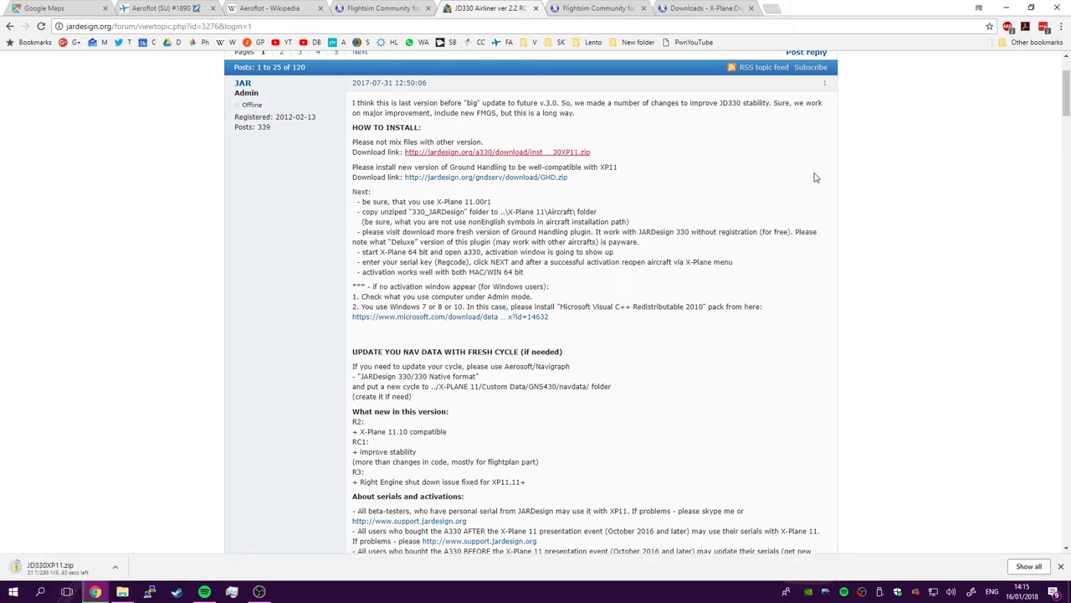
left_click(497, 179)
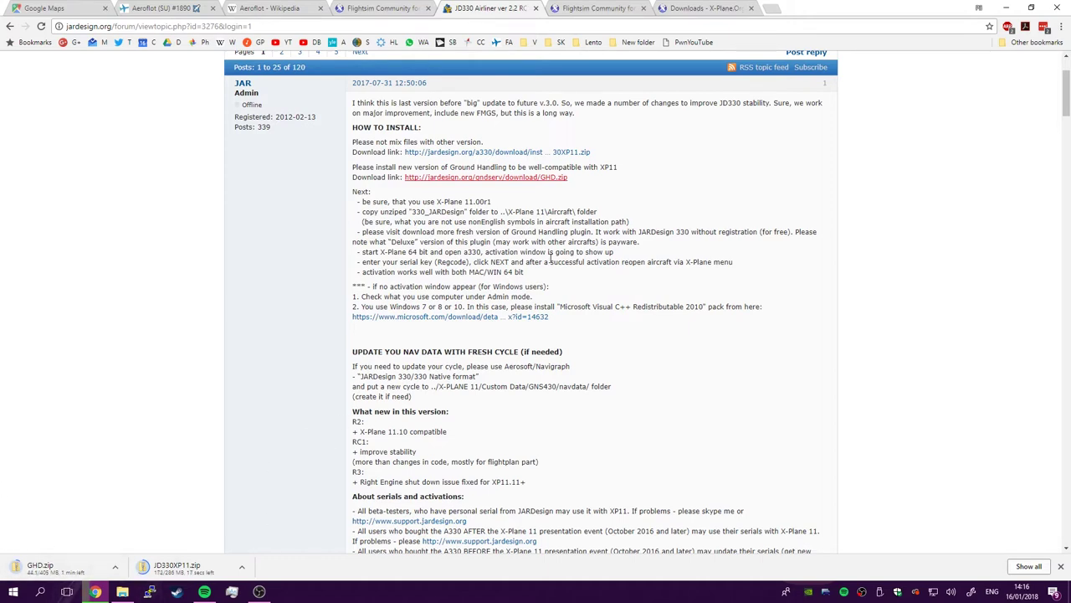
Return to the Aeroflot flight page and open X-Plane 11's Custom Scenery folder in File Explorer, moving its window over the page
left_click(177, 7)
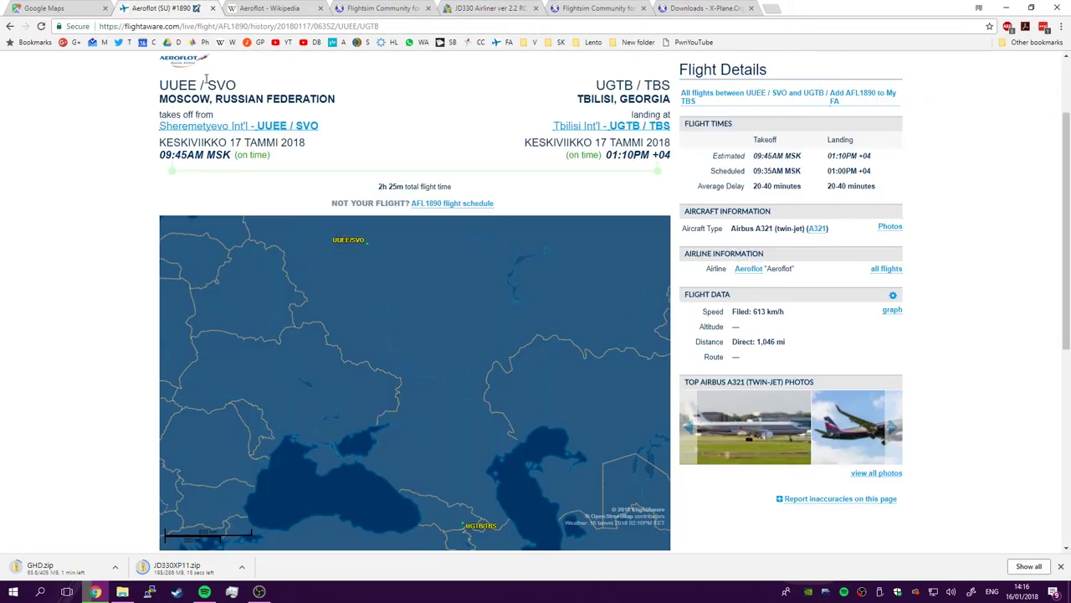
left_click(122, 592)
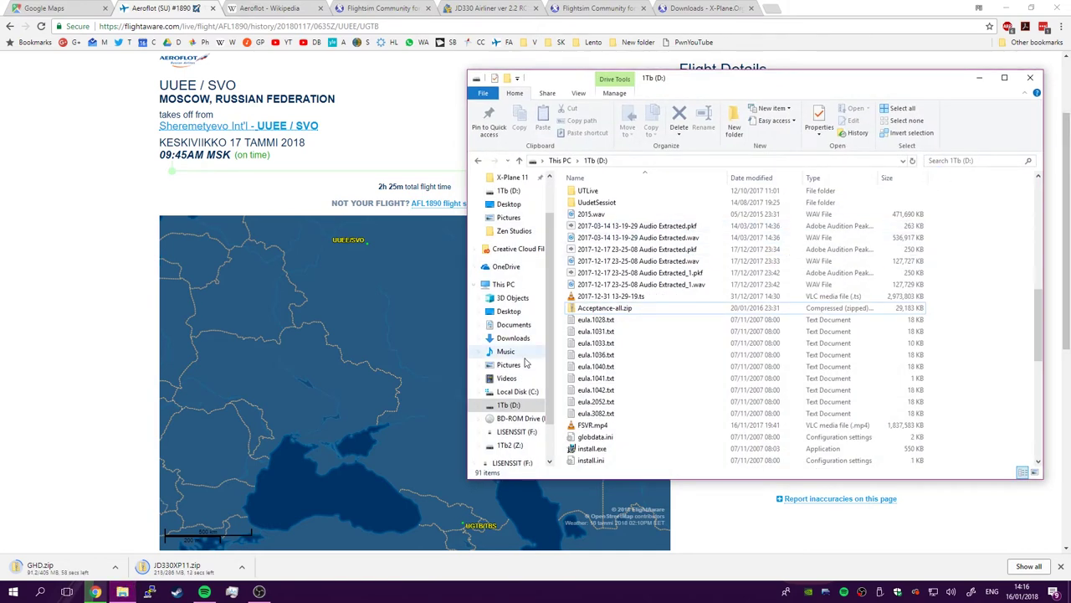
left_click(512, 178)
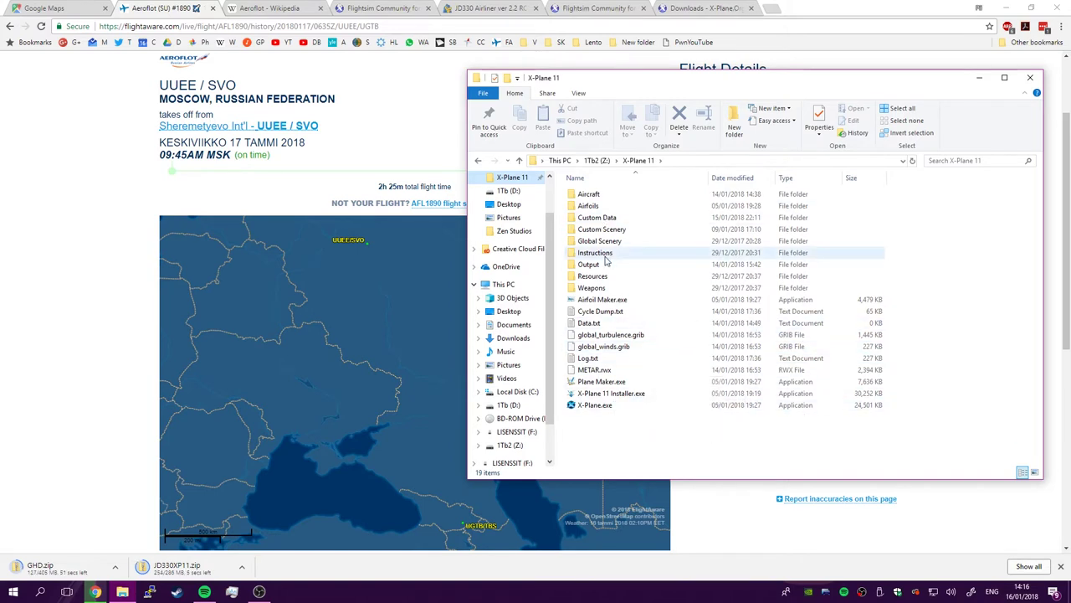
double_click(622, 230)
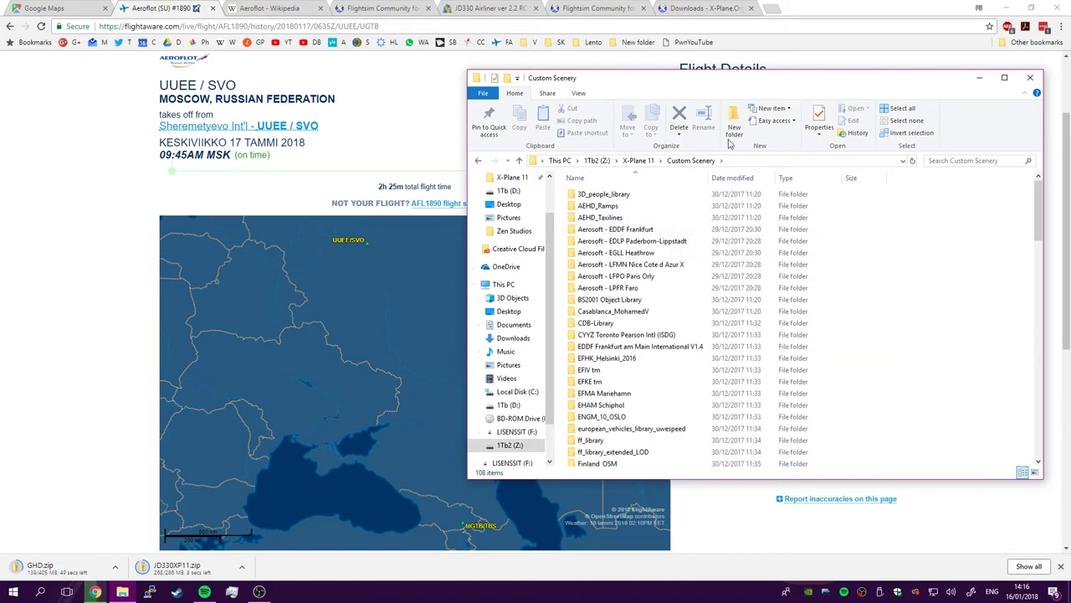
left_click_drag(744, 87, 561, 55)
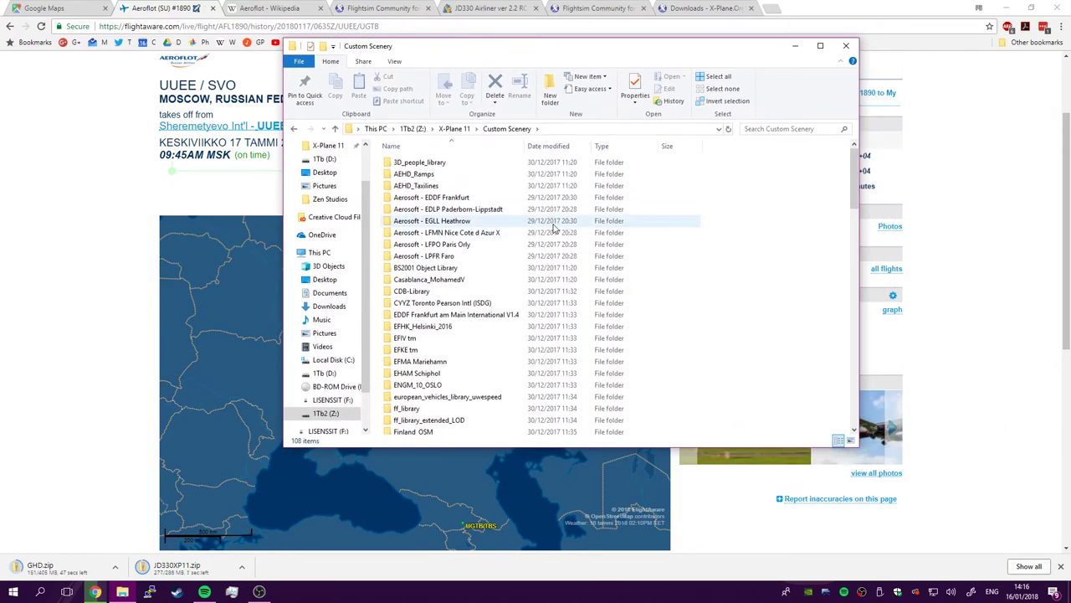
Look through the Custom Scenery folder for the departure airport's scenery and select UUEE_Moscow_Sheremetyevo14
scroll(556, 228, "down", 4)
scroll(557, 229, "down", 12)
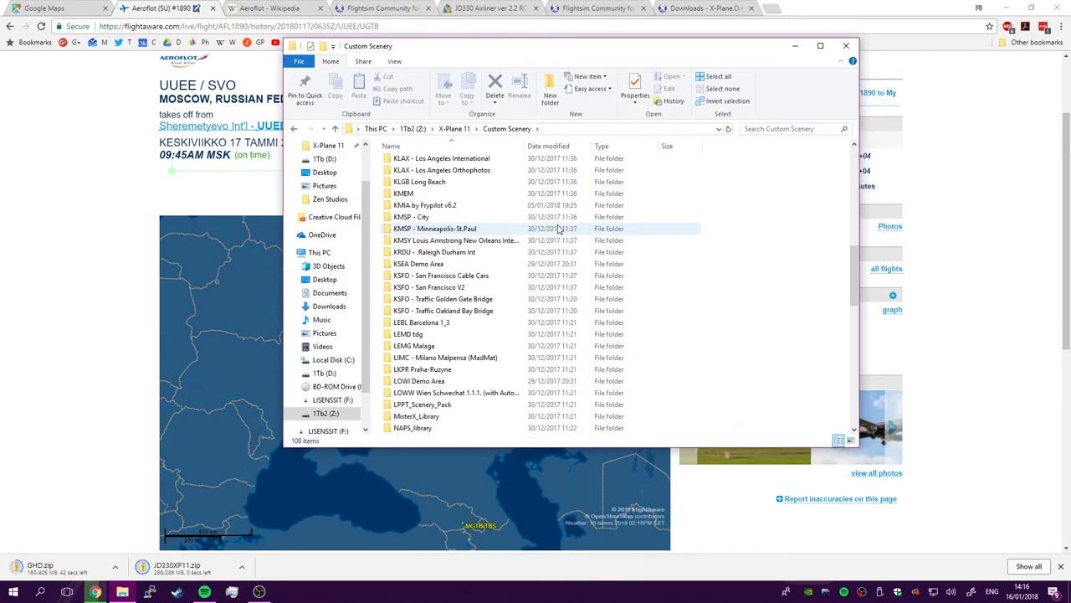
scroll(558, 228, "down", 15)
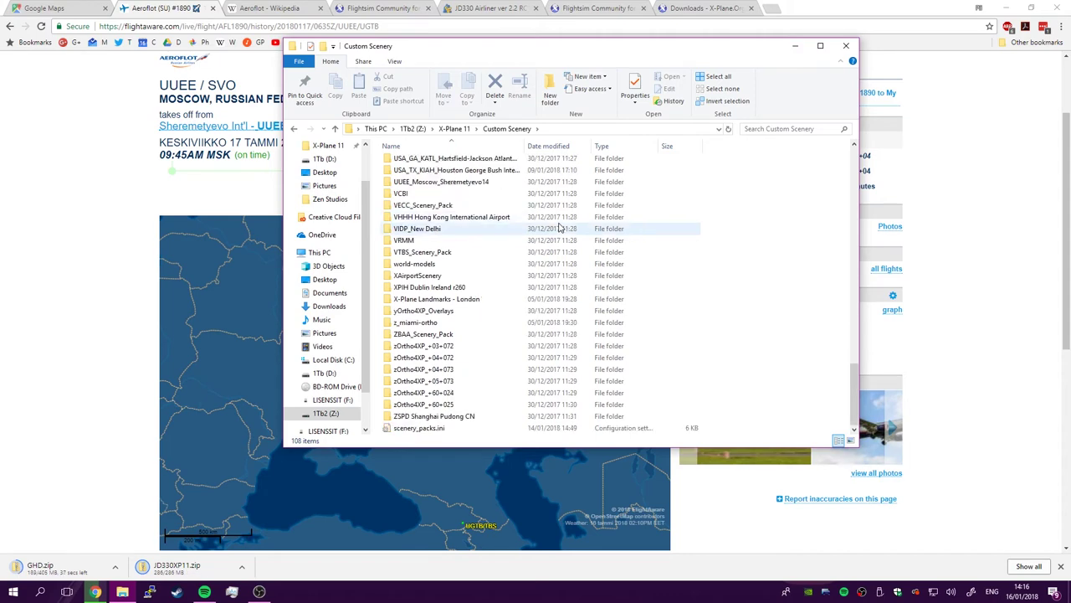
scroll(559, 228, "up", 3)
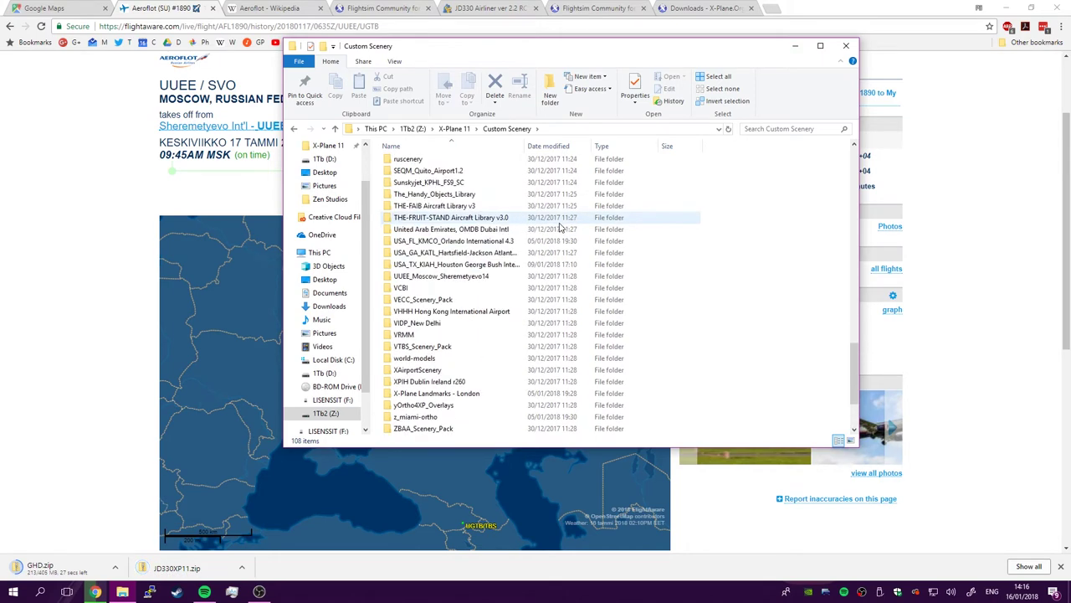
scroll(559, 228, "up", 15)
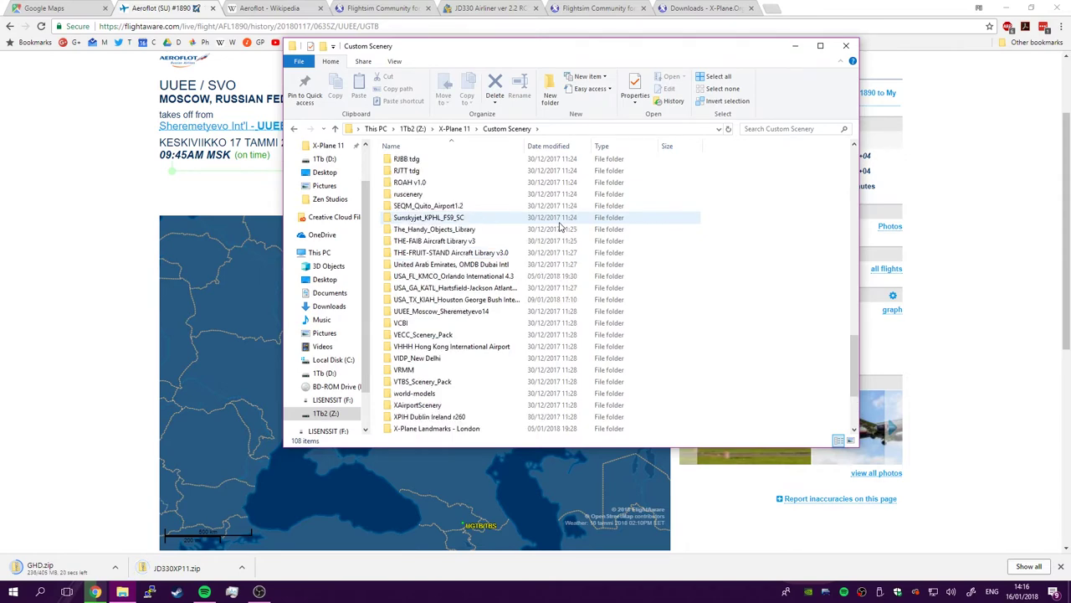
scroll(559, 228, "up", 10)
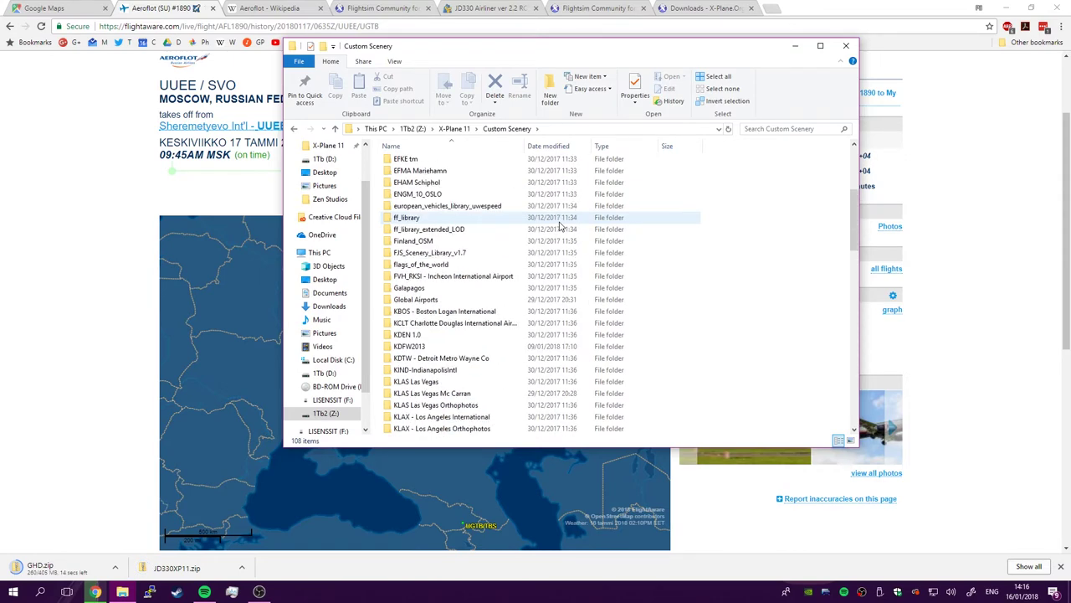
scroll(559, 228, "down", 5)
scroll(559, 228, "down", 20)
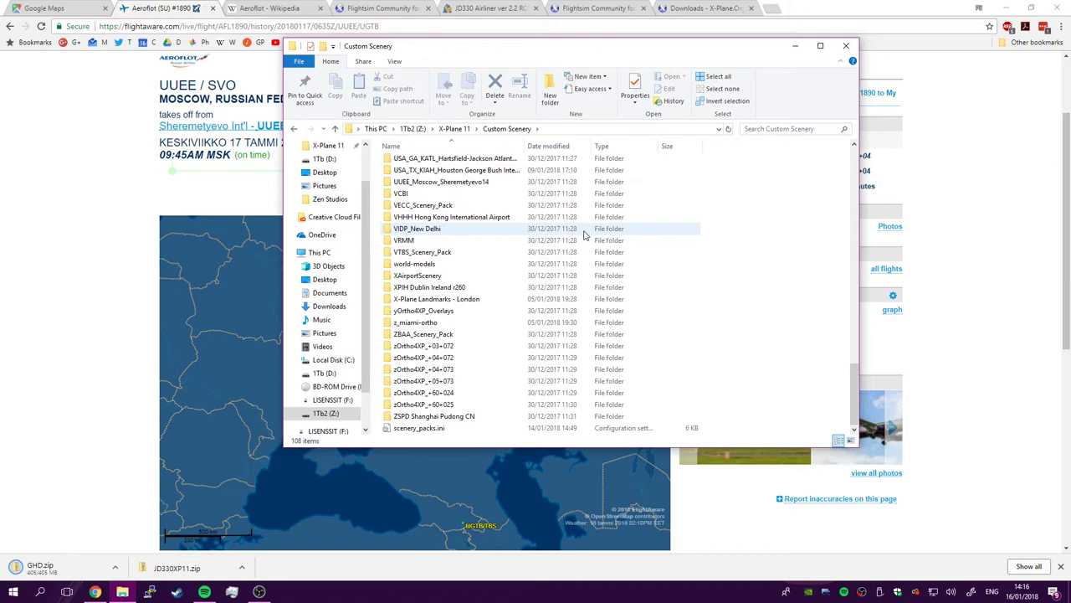
left_click(470, 183)
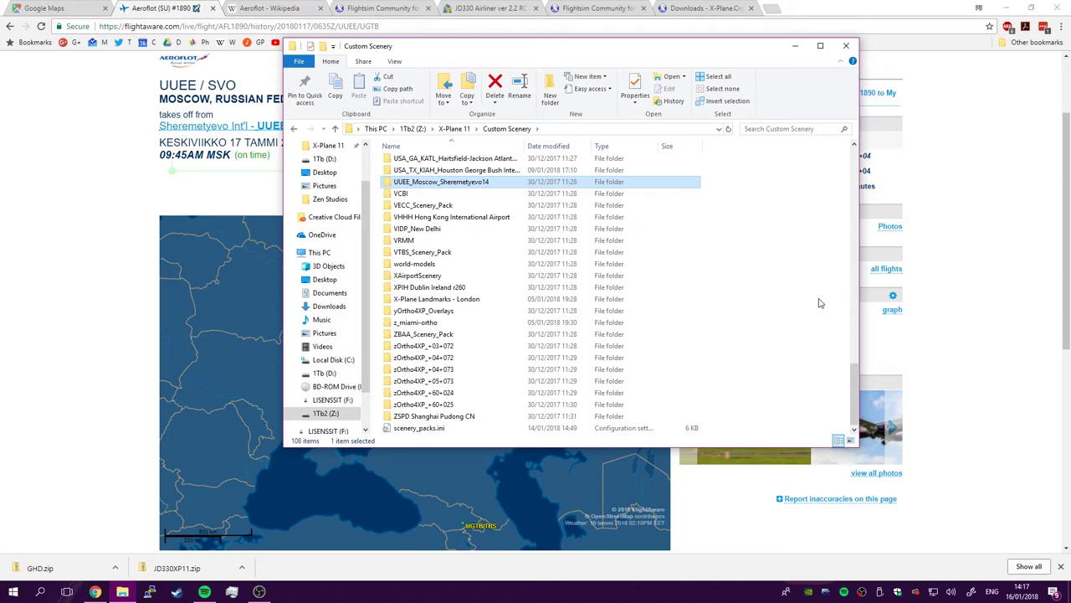
Select EFHK_Helsinki_2016 as another airport scenery example and look through the remaining Custom Scenery folders
scroll(820, 303, "up", 10)
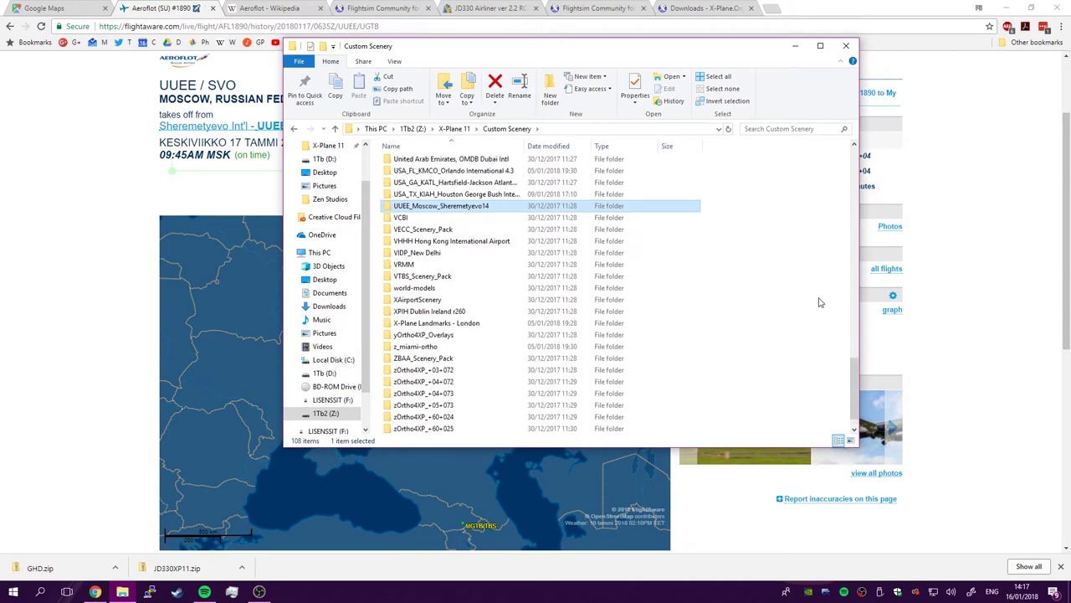
scroll(820, 303, "up", 12)
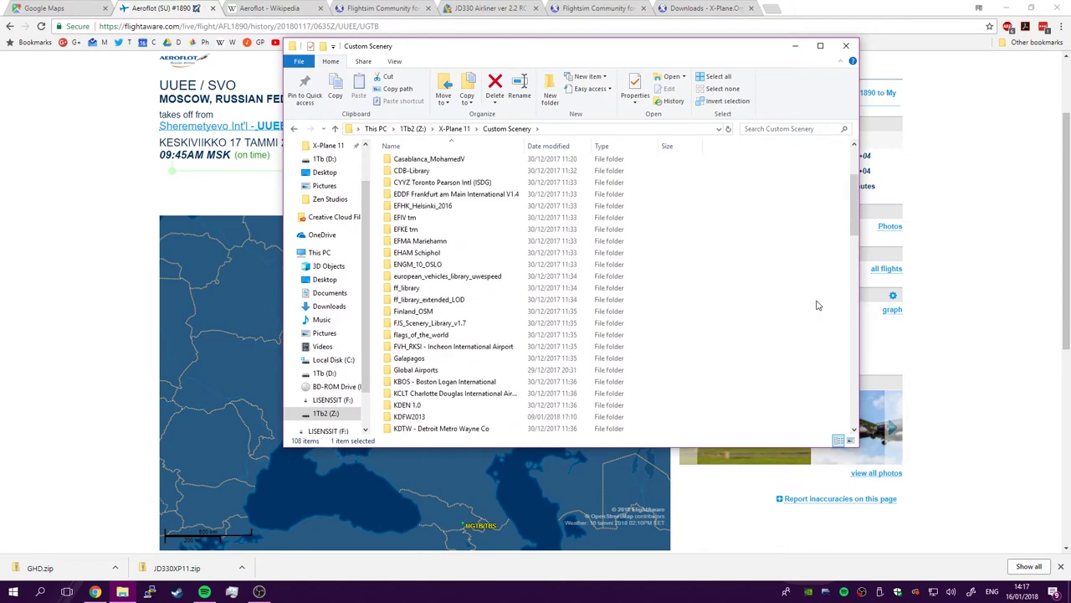
left_click(452, 206)
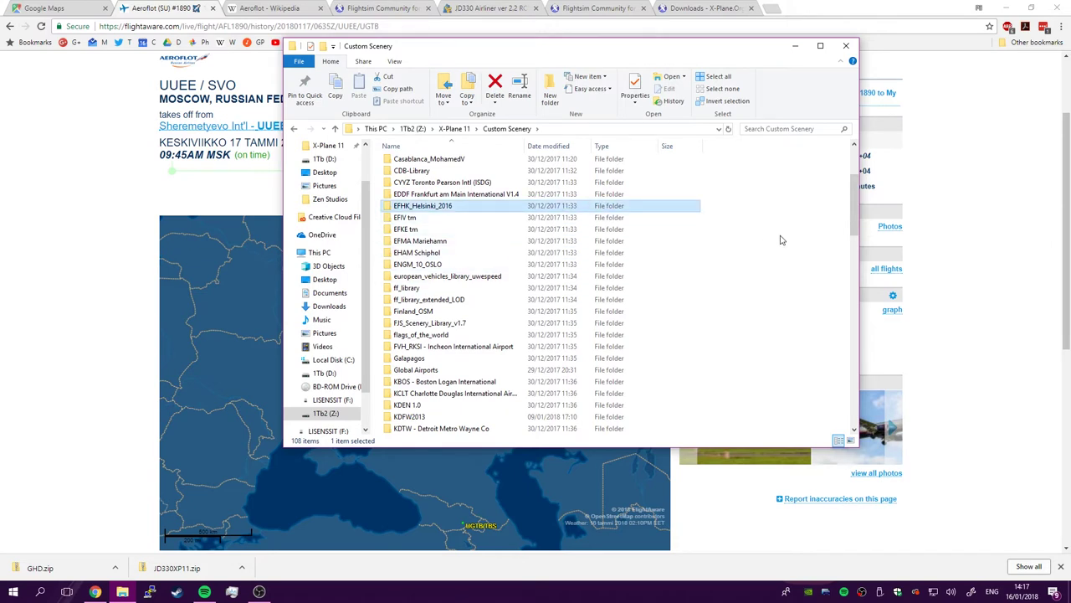
scroll(780, 242, "up", 3)
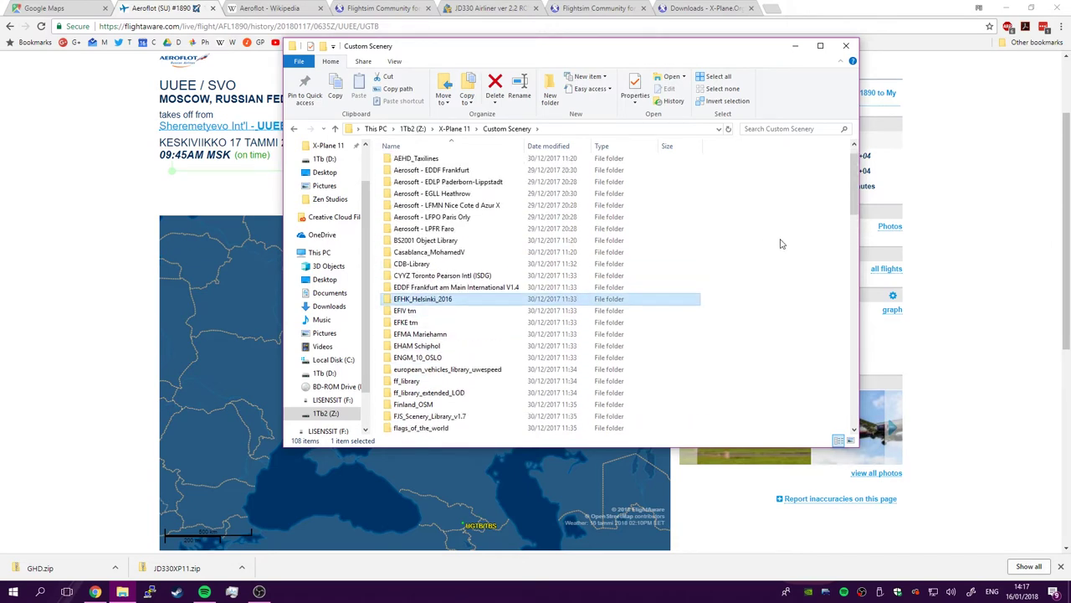
scroll(780, 244, "up", 1)
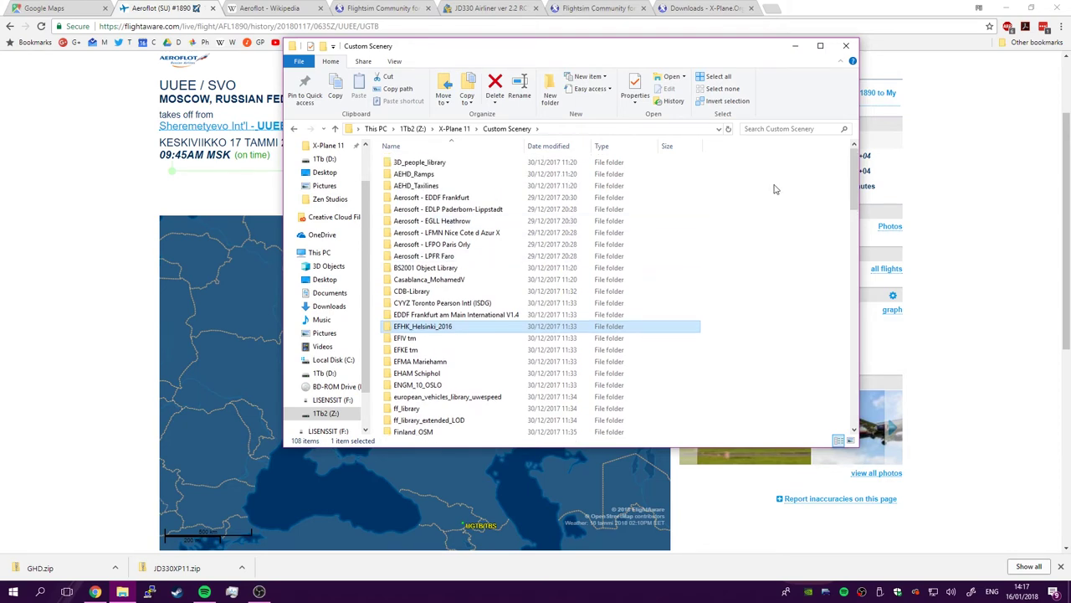
scroll(734, 292, "down", 15)
scroll(736, 293, "down", 3)
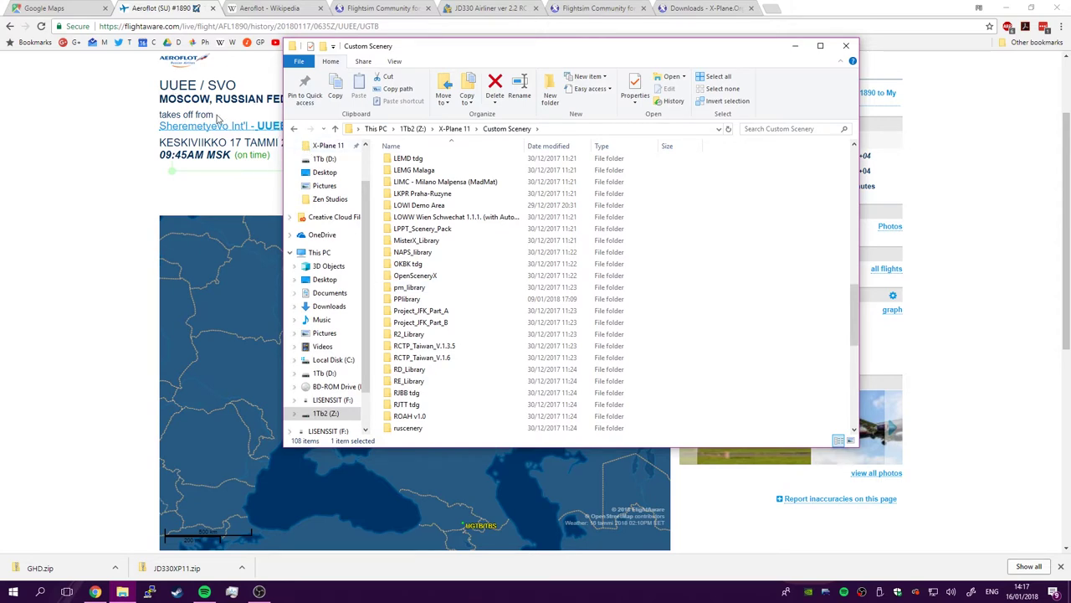
Check the destination's airport code on the Aeroflot flight page and search the web for "x-plane scenery ugtb" in place of the X-Plane.org Downloads page
left_click(95, 209)
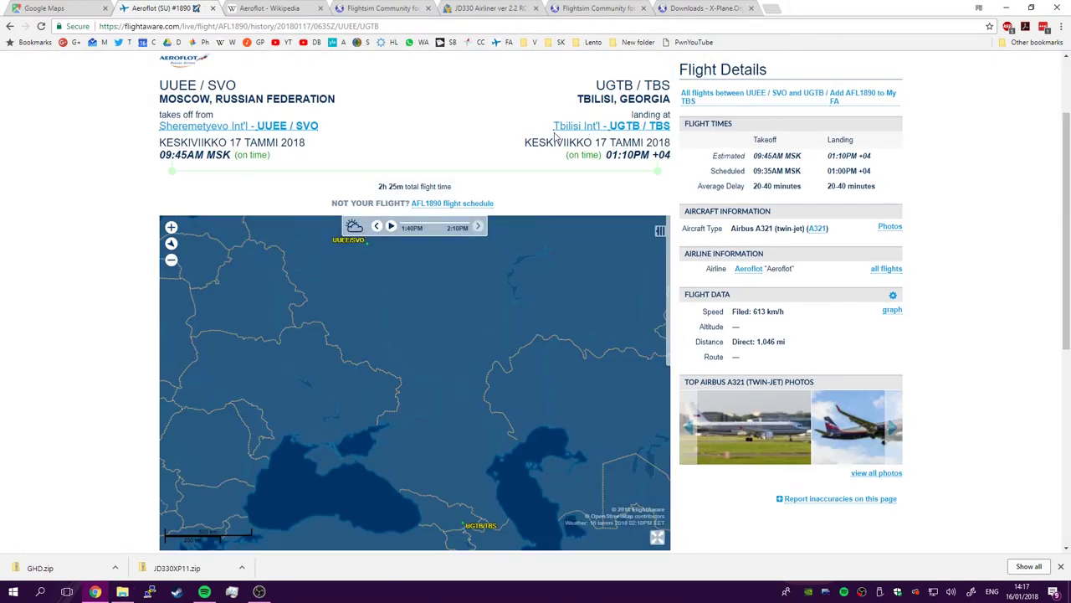
left_click(703, 9)
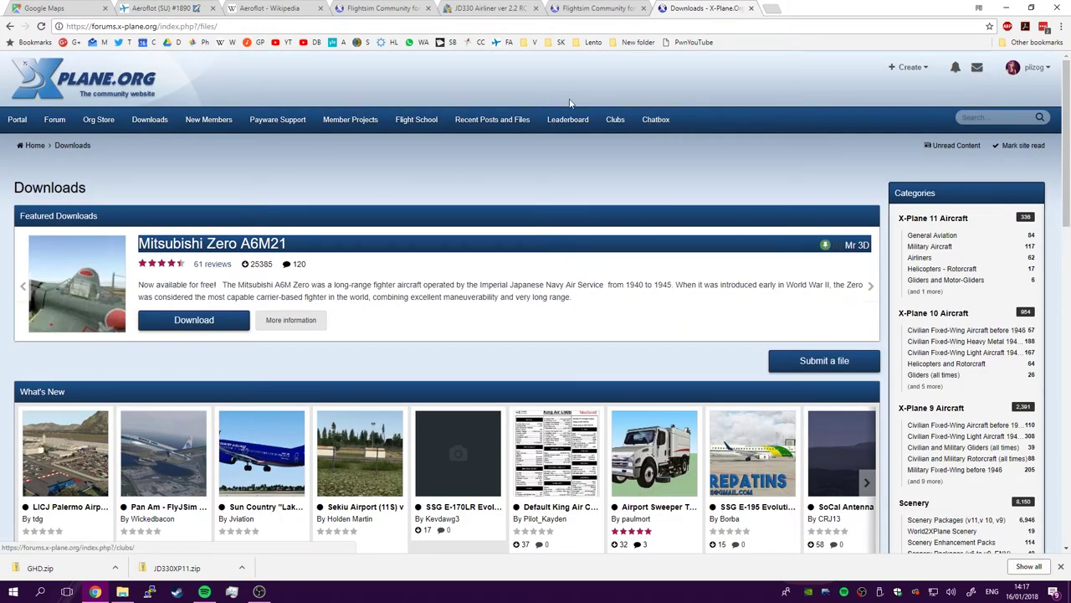
left_click(567, 26)
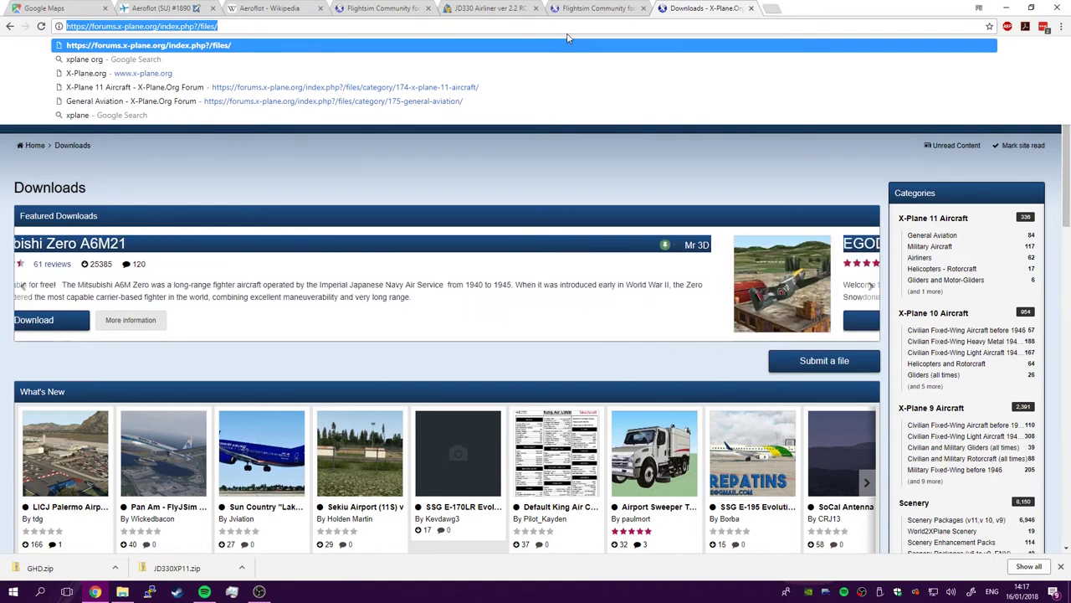
type("x-plane ")
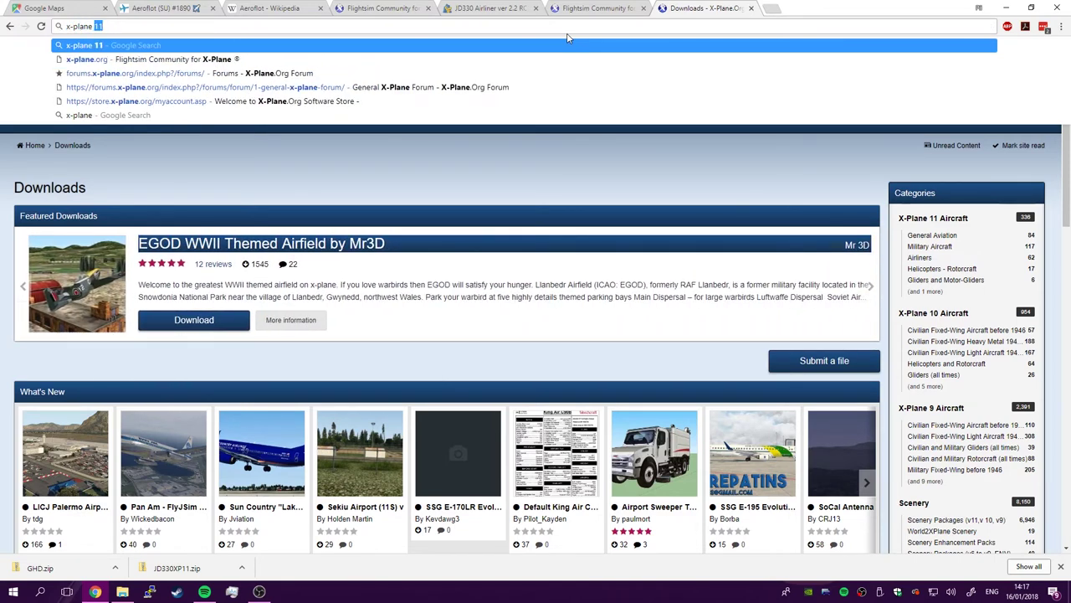
type("scenerty")
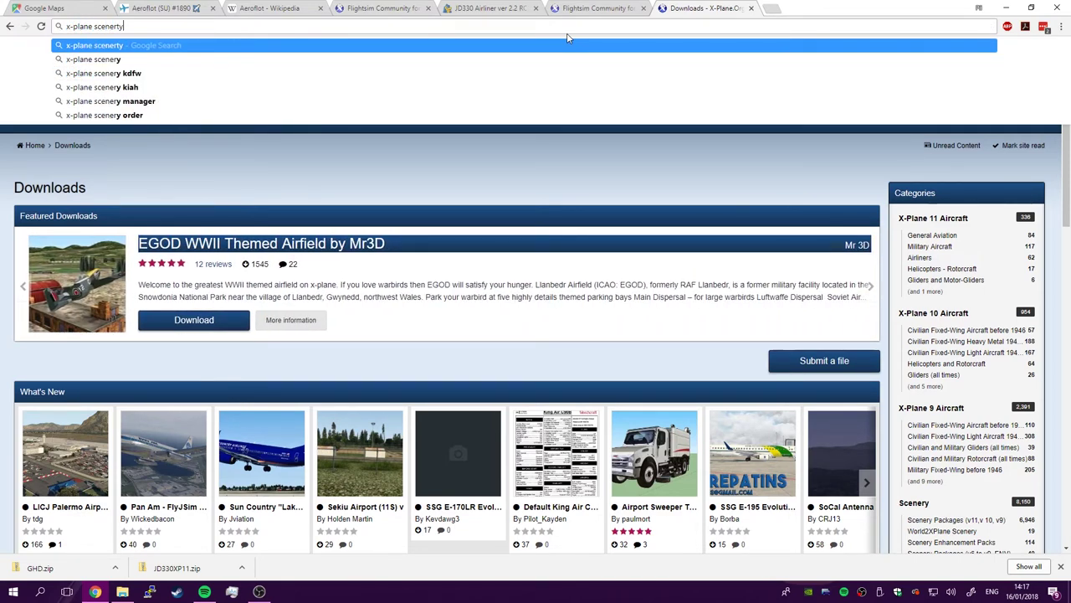
key("BackSpace")
key("BackSpace")
type("y")
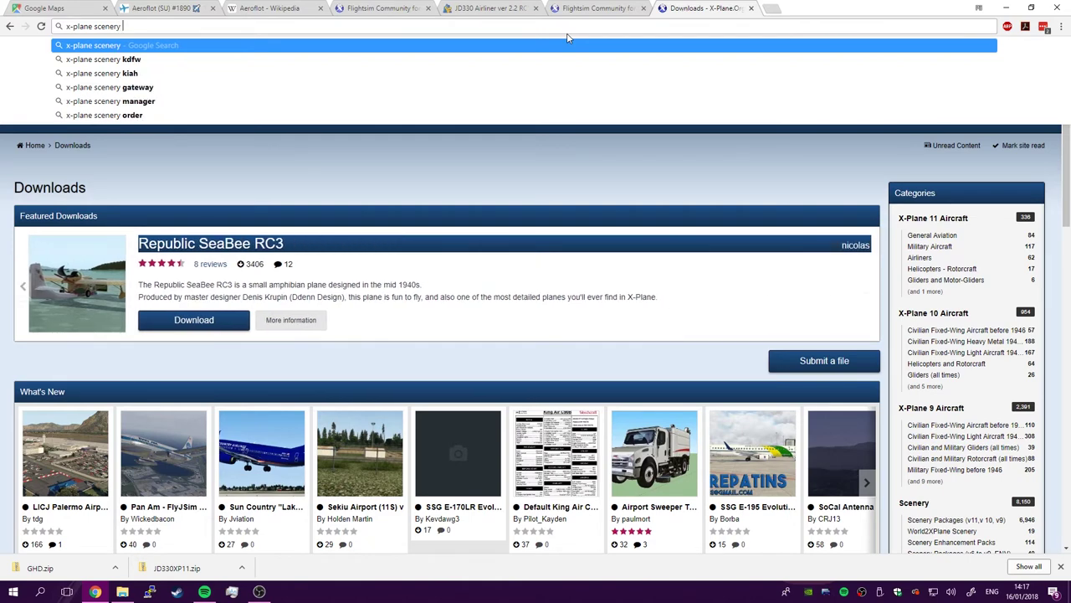
left_click(178, 7)
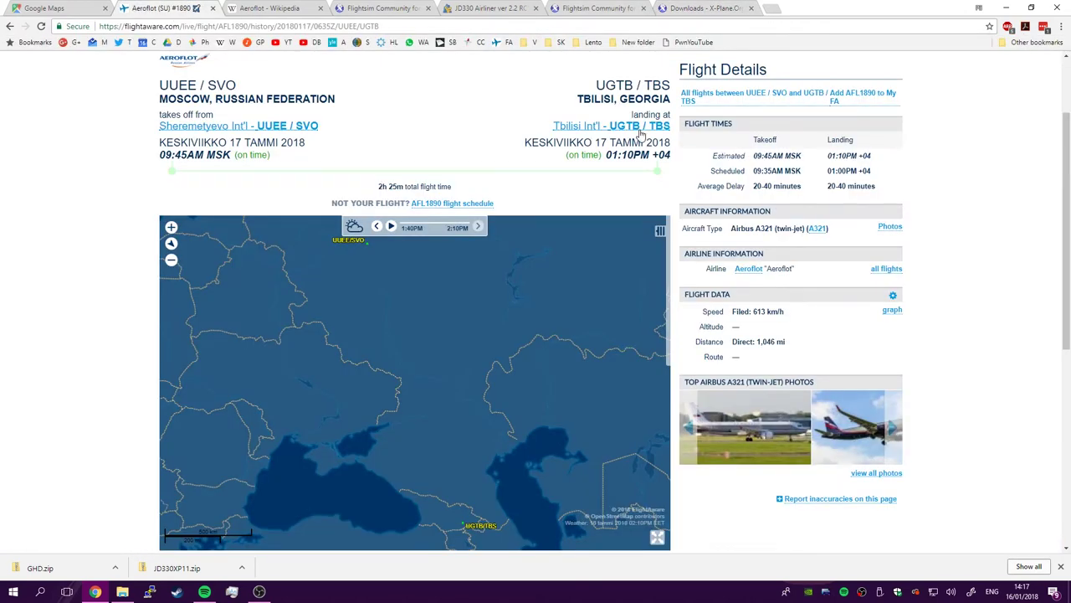
left_click(691, 7)
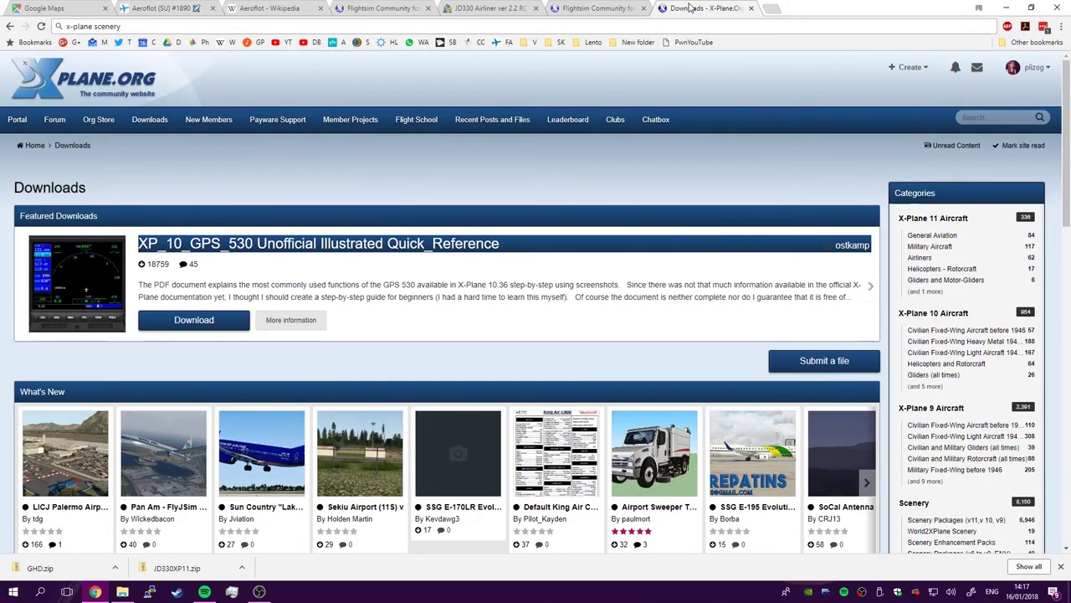
type("ugtb")
key("Return")
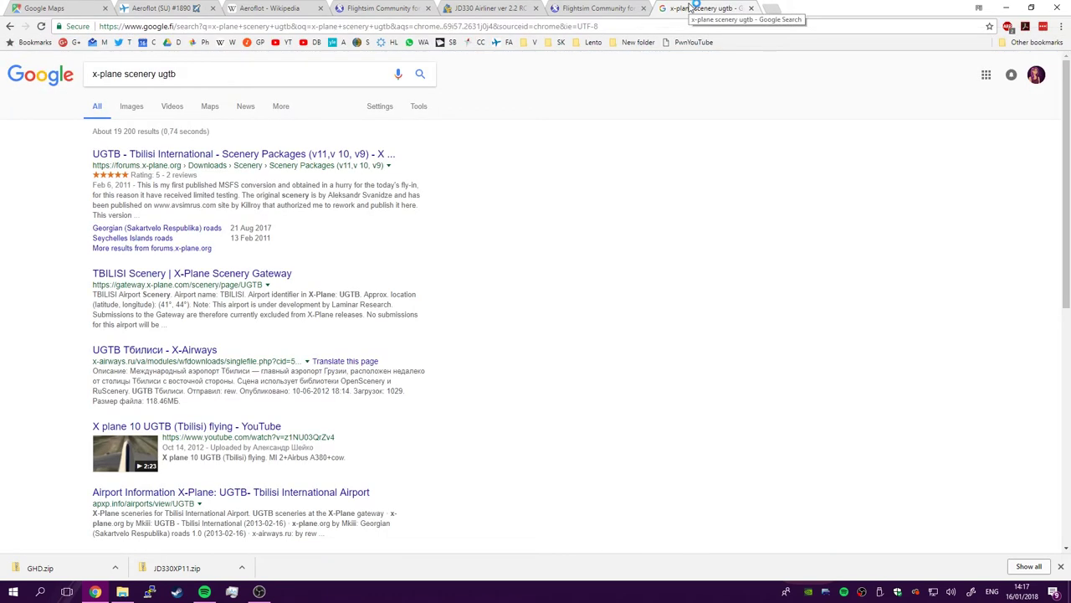
Open the X-Plane.org result for UGTB - Tbilisi International and read through its file description
left_click(258, 157)
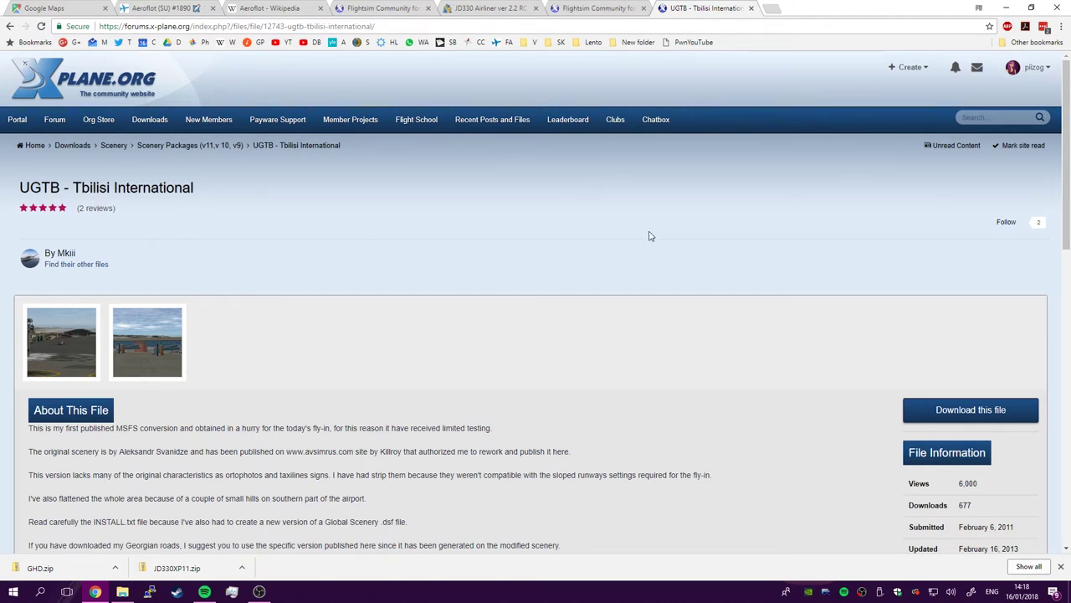
scroll(650, 236, "down", 3)
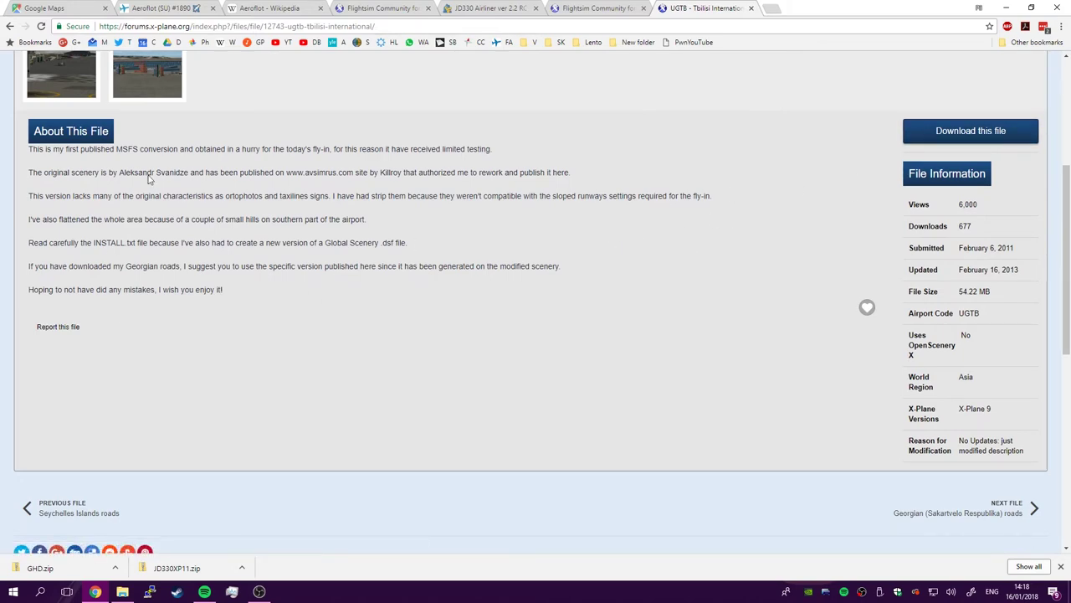
scroll(351, 251, "up", 3)
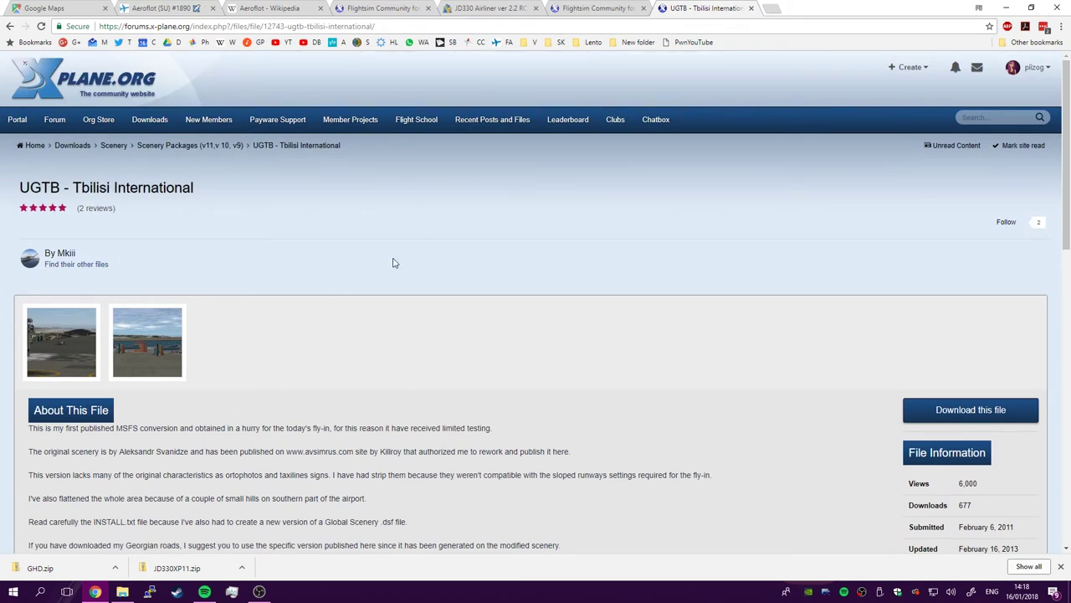
Download the airport scenery archive UGTB_Tbilisi_v.0.9.zip from the Tbilisi International file page
scroll(395, 262, "down", 2)
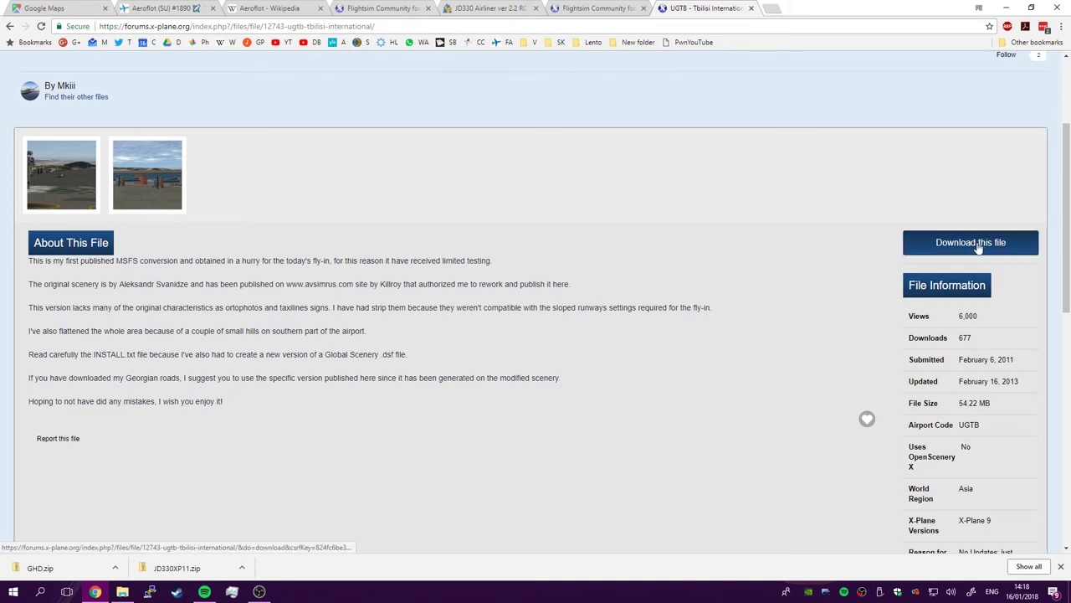
scroll(829, 243, "up", 2)
scroll(984, 340, "down", 2)
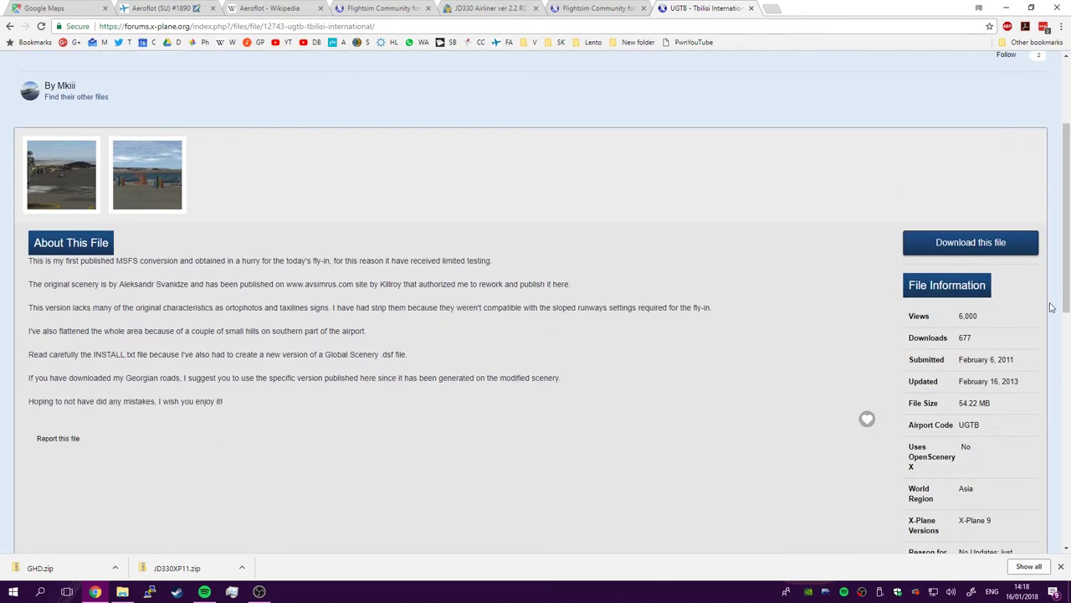
left_click(999, 242)
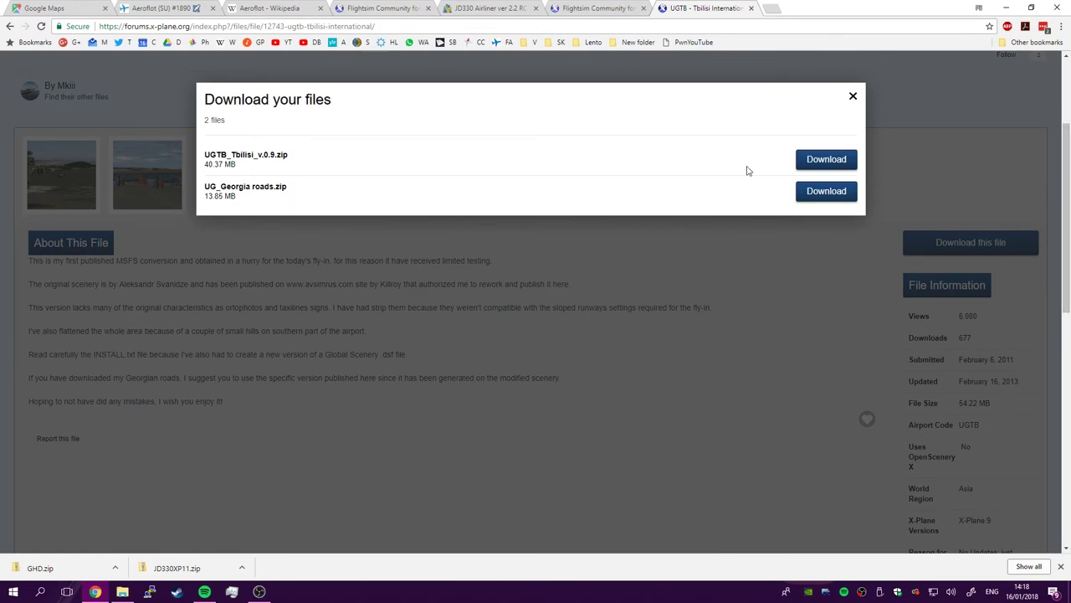
left_click(832, 161)
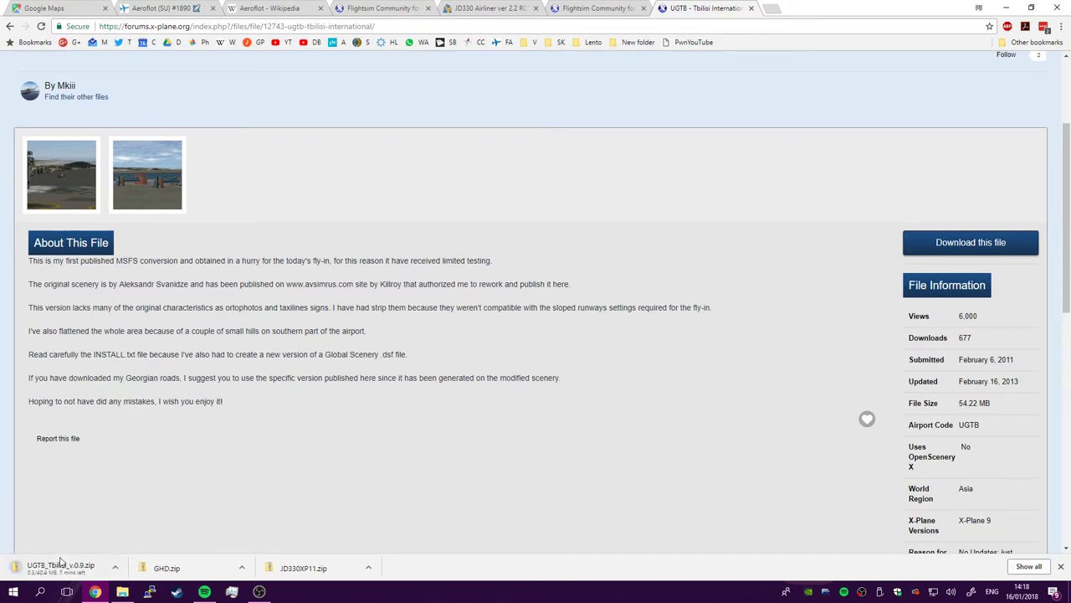
scroll(520, 436, "down", 2)
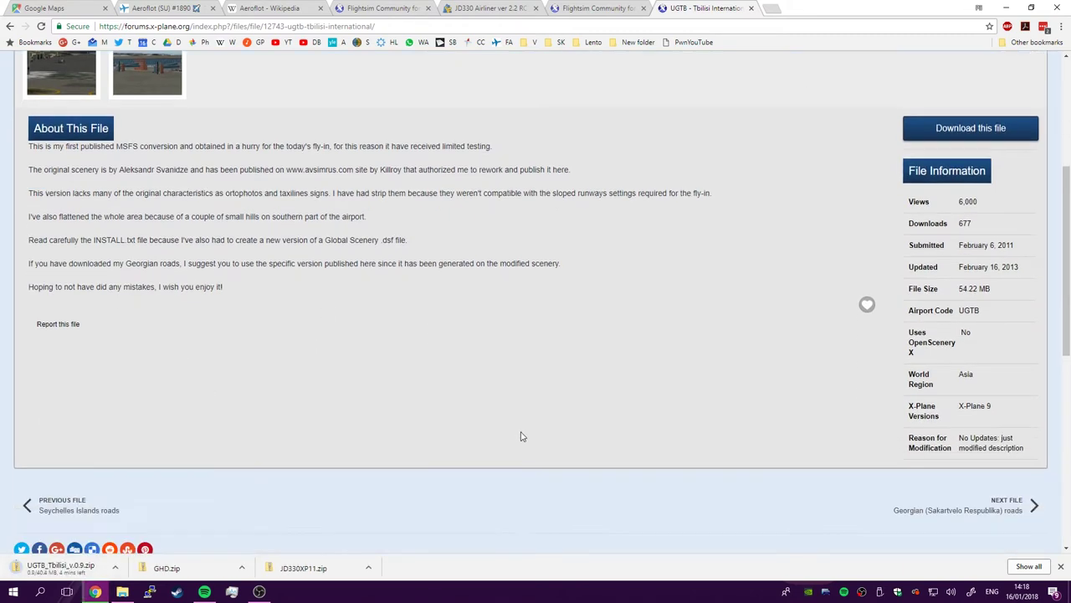
scroll(521, 436, "up", 1)
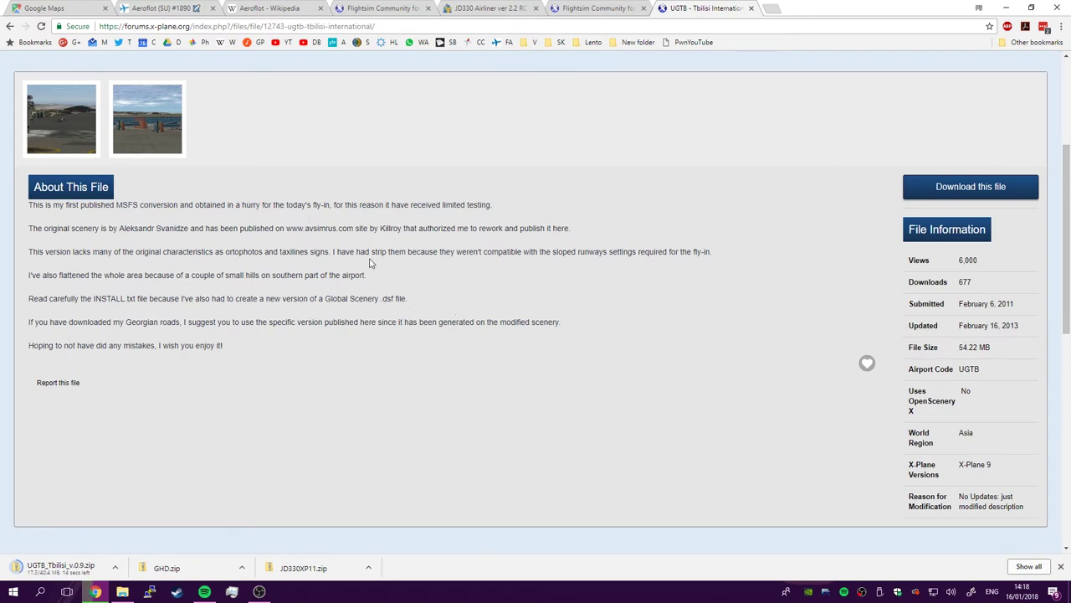
Search the web for "x-plane scenery efks" as another airport scenery example
left_click(297, 26)
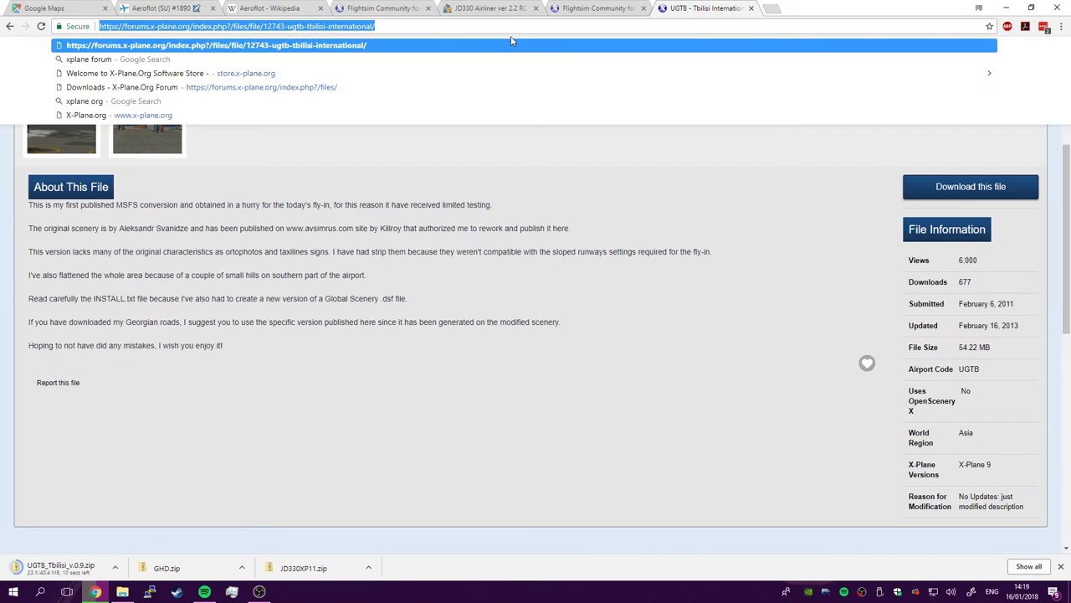
type("x-plane")
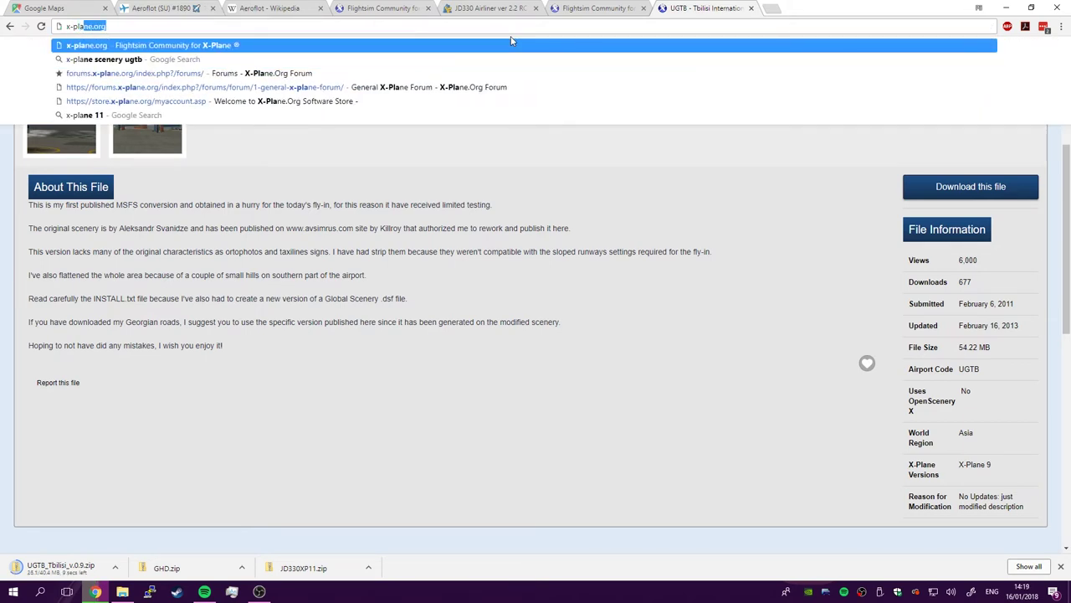
type(" scenery")
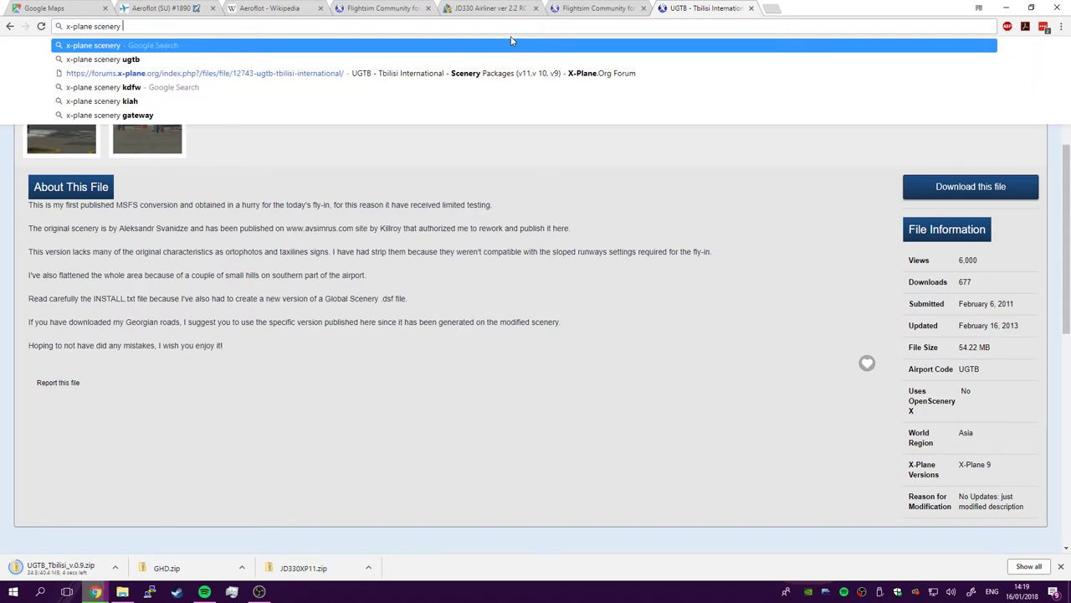
type("ks")
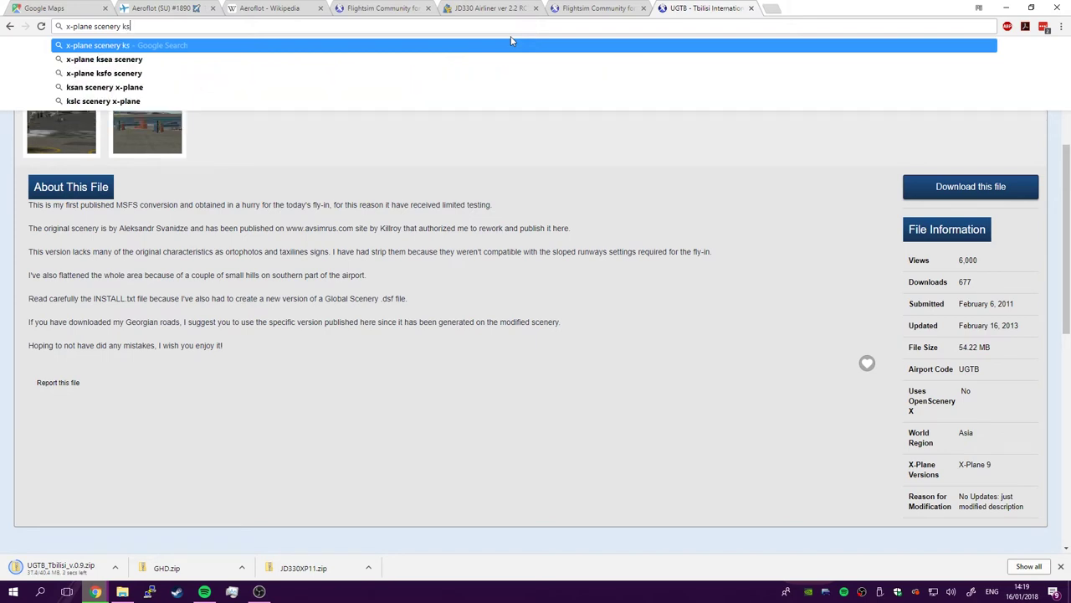
key("BackSpace")
key("BackSpace")
type("efks")
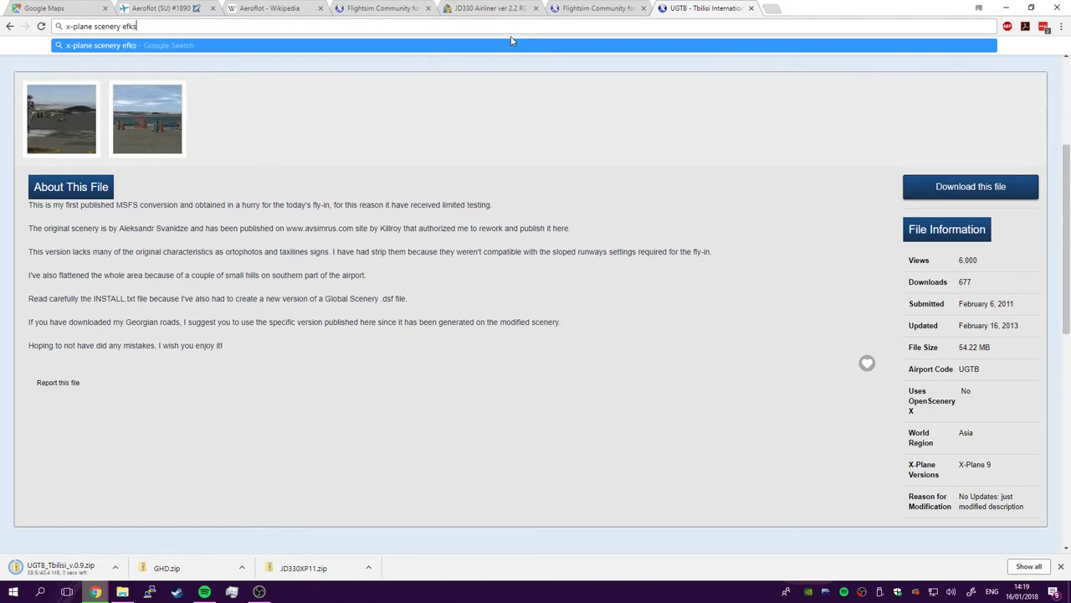
key("Return")
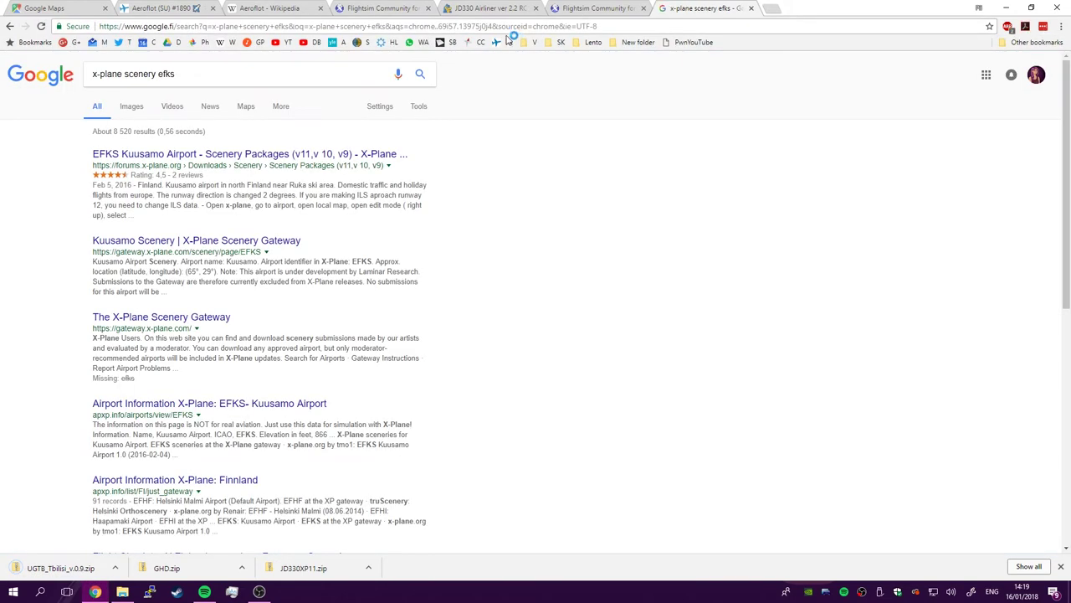
Open the EFKS Kuusamo Airport result on X-Plane.org, look through its description and view the last preview picture enlarged
left_click(306, 156)
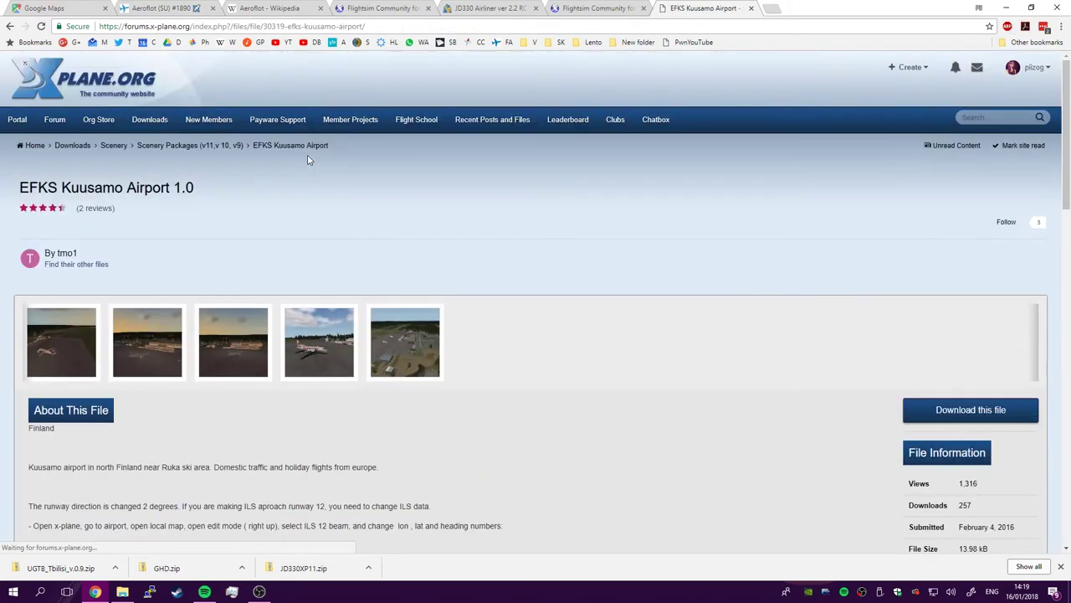
scroll(428, 172, "down", 3)
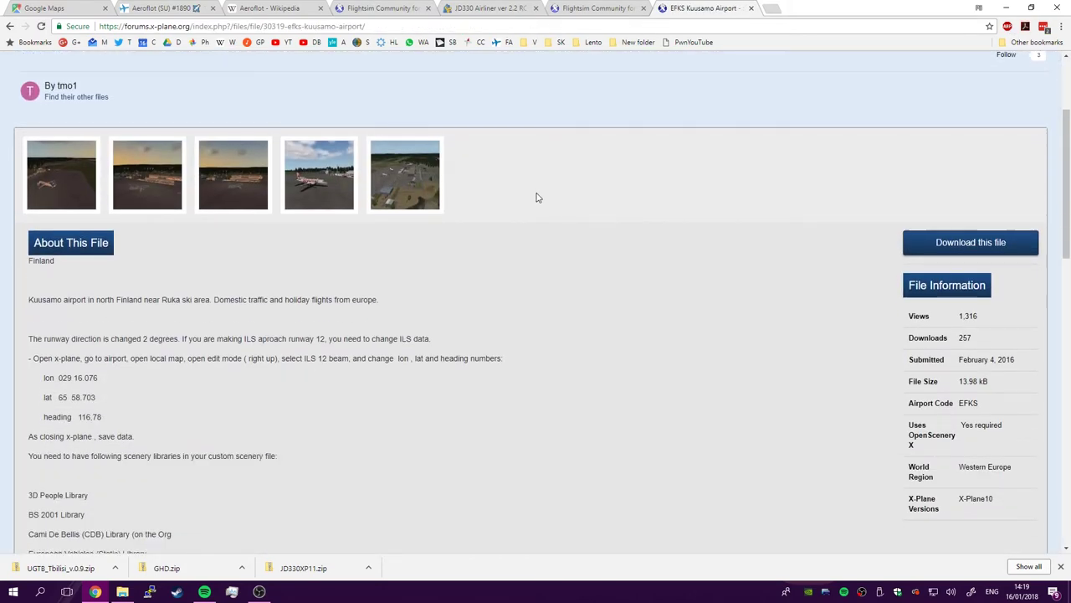
scroll(535, 195, "down", 3)
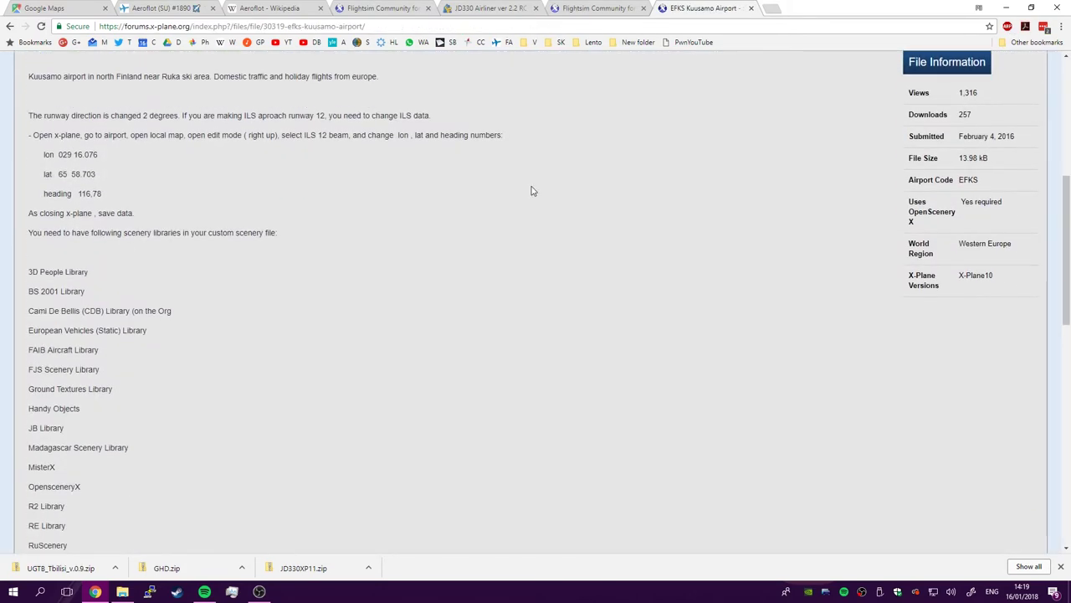
scroll(528, 194, "down", 1)
scroll(524, 192, "up", 5)
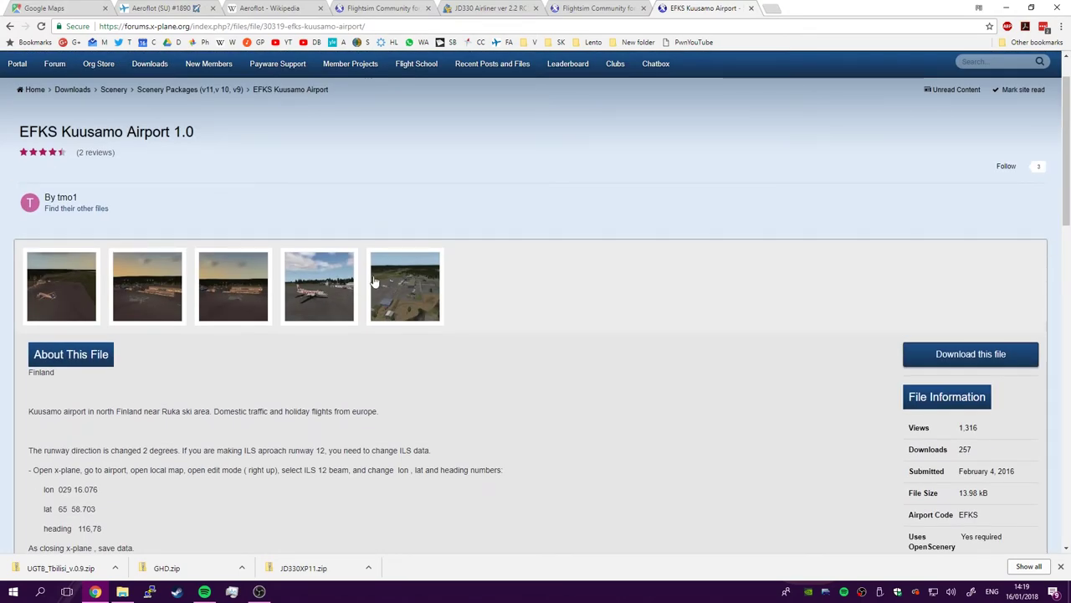
left_click(405, 287)
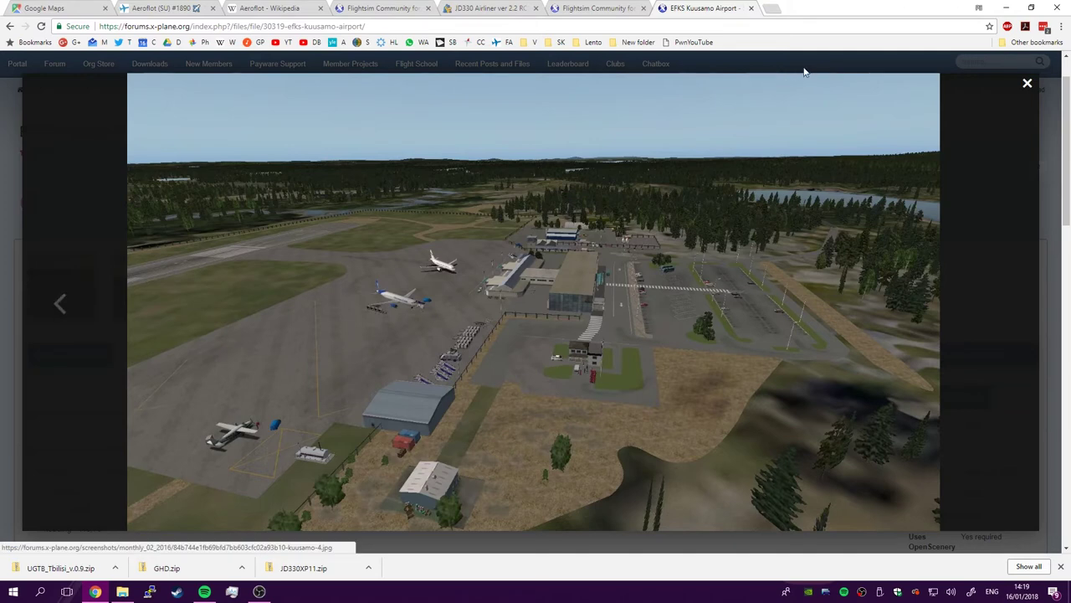
left_click(1028, 86)
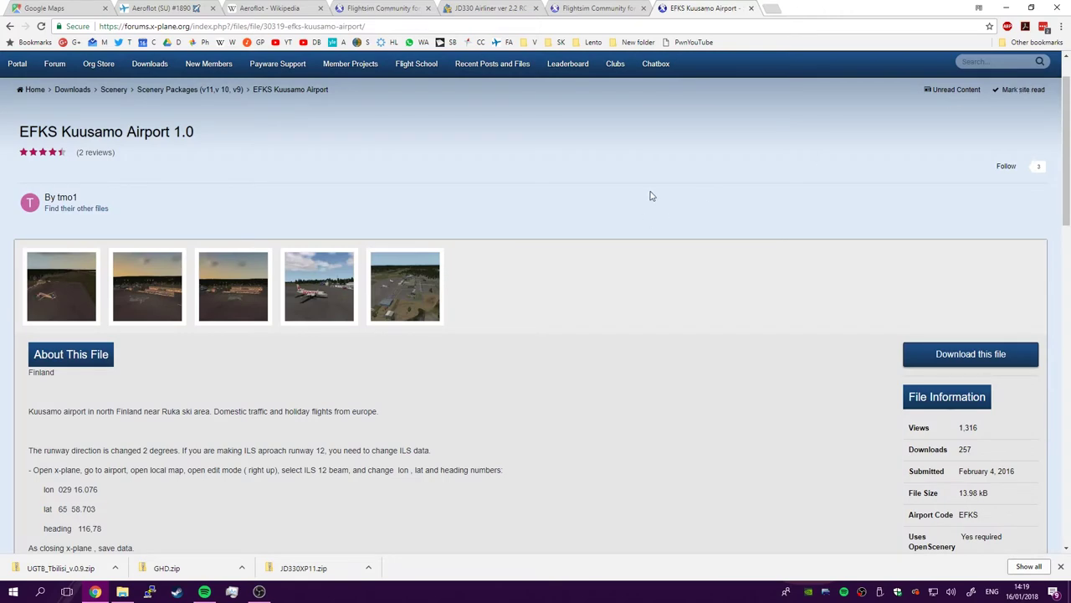
Compare the EFKS Kuusamo page's required libraries with the folders in X-Plane 11's Custom Scenery, from 3D People to European Vehicles
scroll(653, 196, "down", 5)
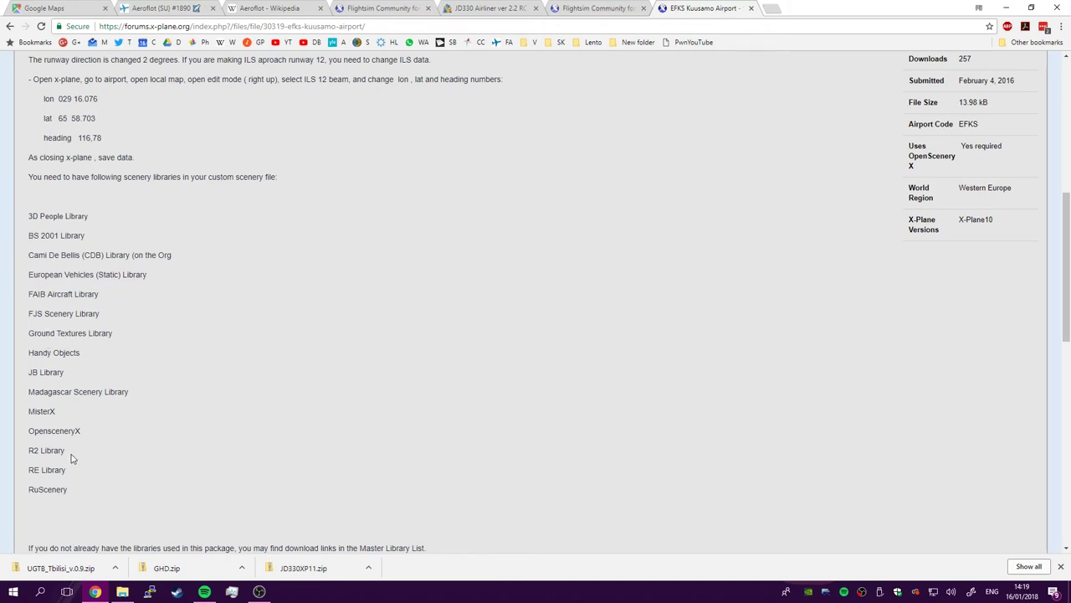
left_click(123, 592)
scroll(414, 285, "up", 15)
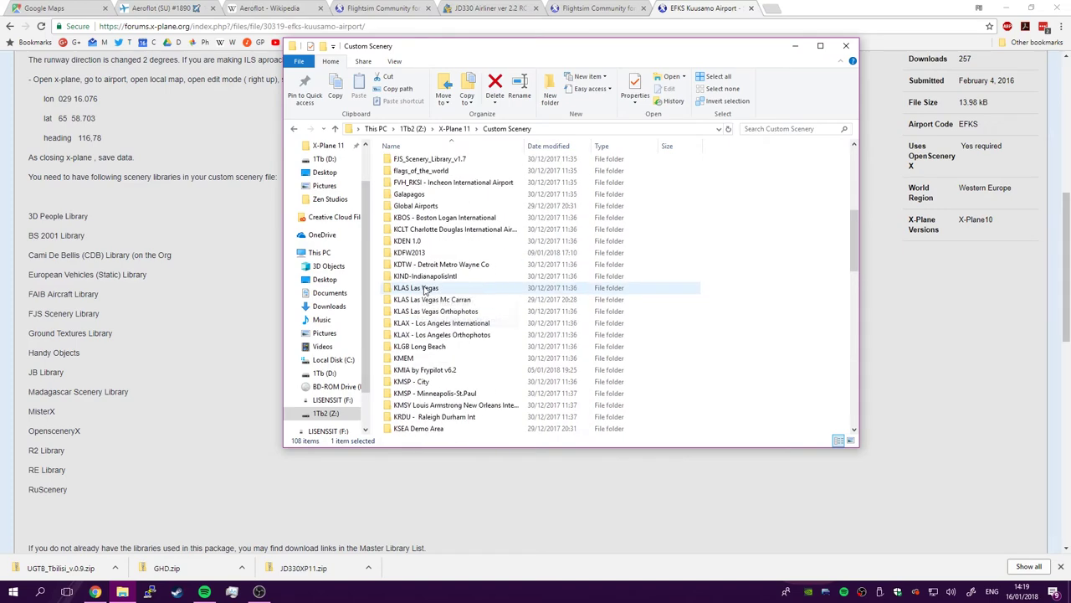
left_click(428, 163)
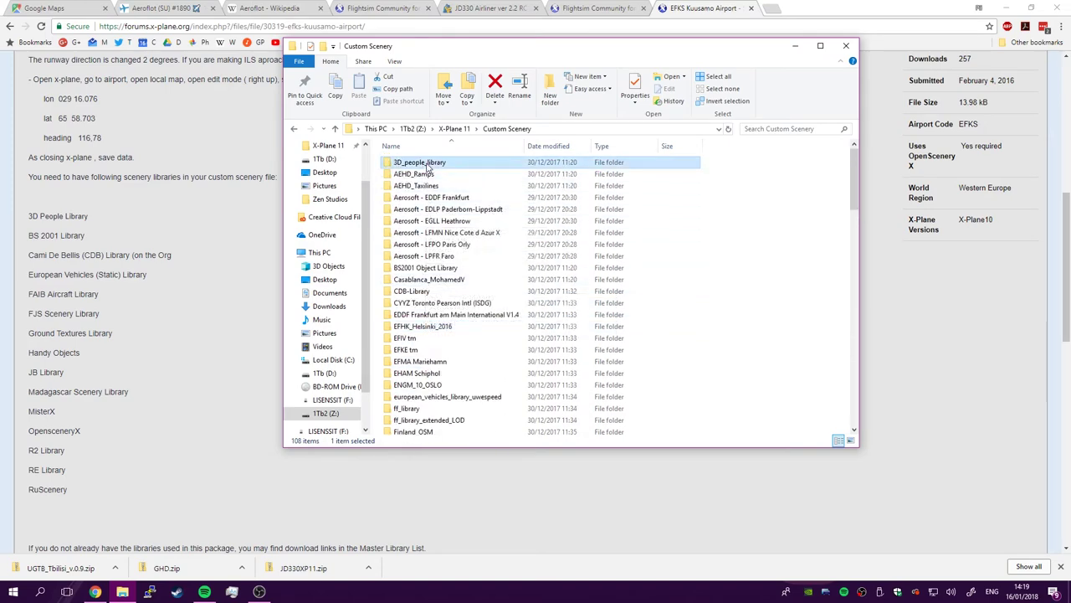
left_click(433, 269)
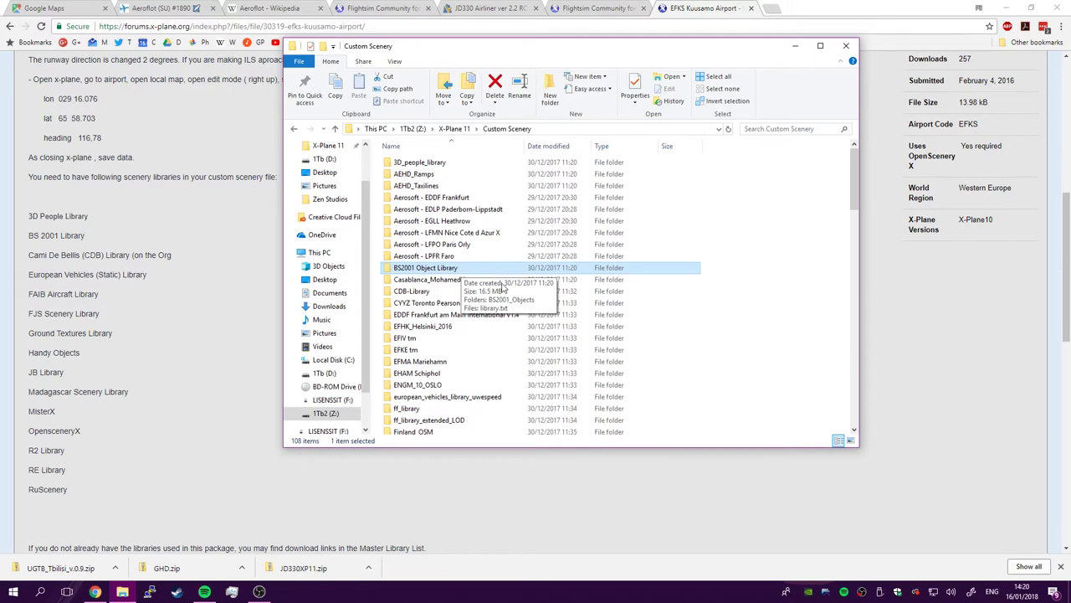
left_click(415, 293)
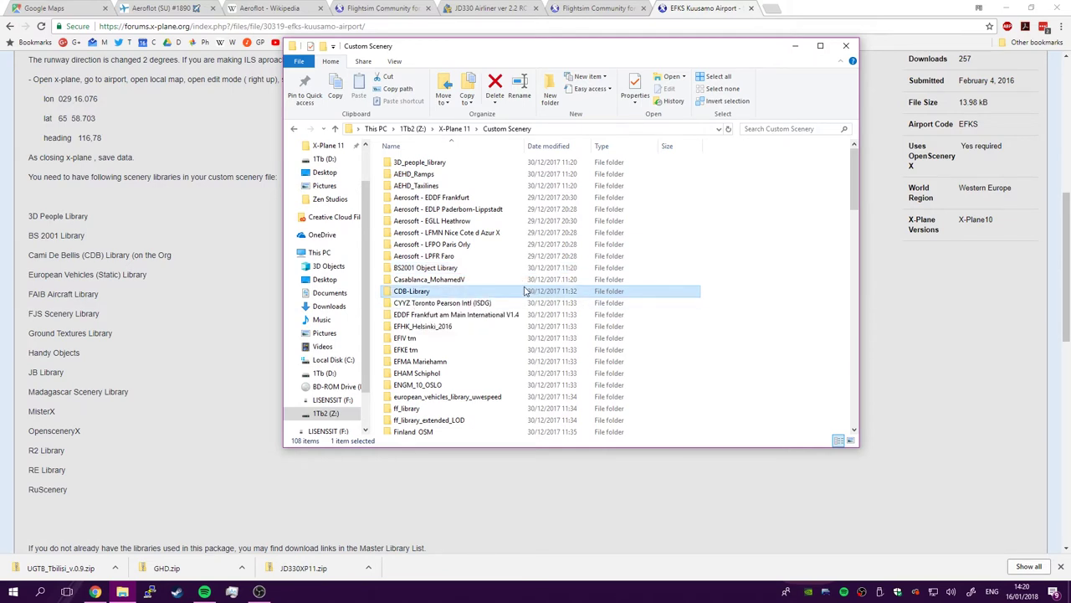
left_click(473, 397)
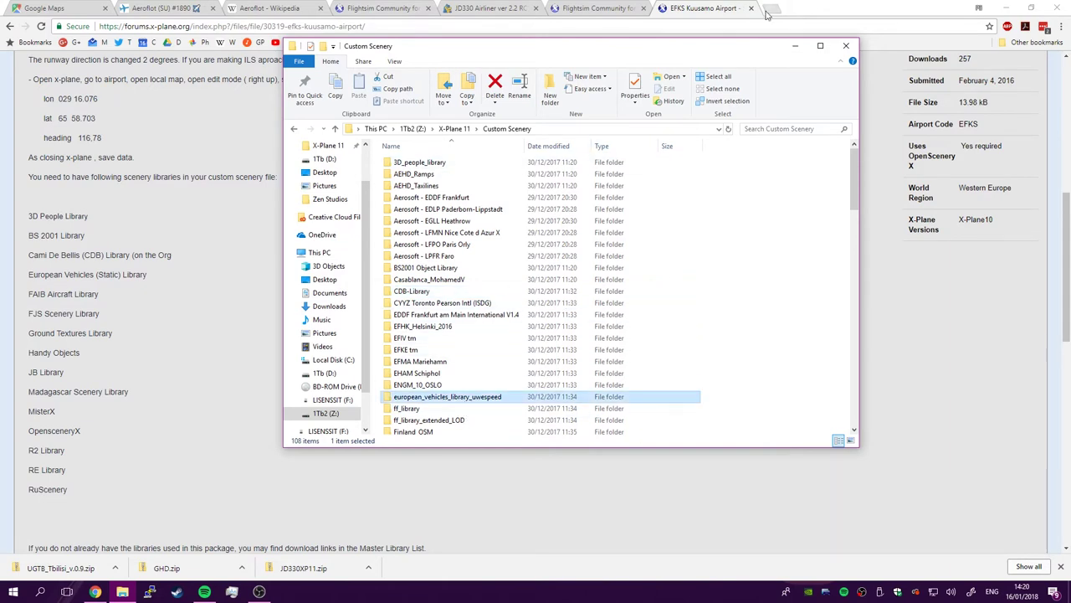
Copy the name "Madagascar Scenery Library" from the EFKS page and search the web for "x-plane Madagascar Scenery Library"
left_click(203, 223)
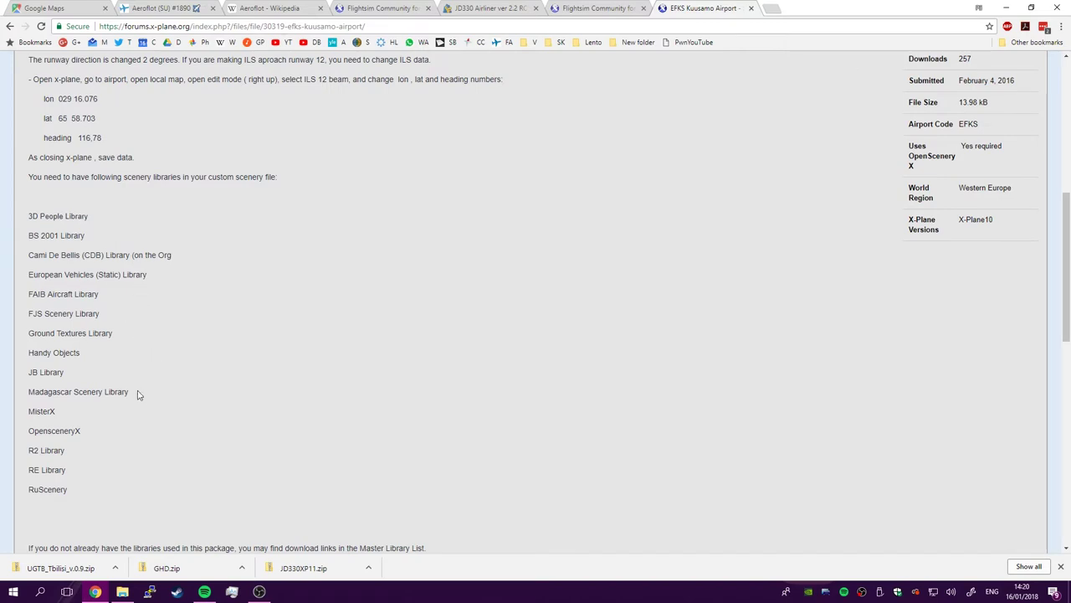
left_click_drag(136, 390, 30, 391)
key("ctrl+c")
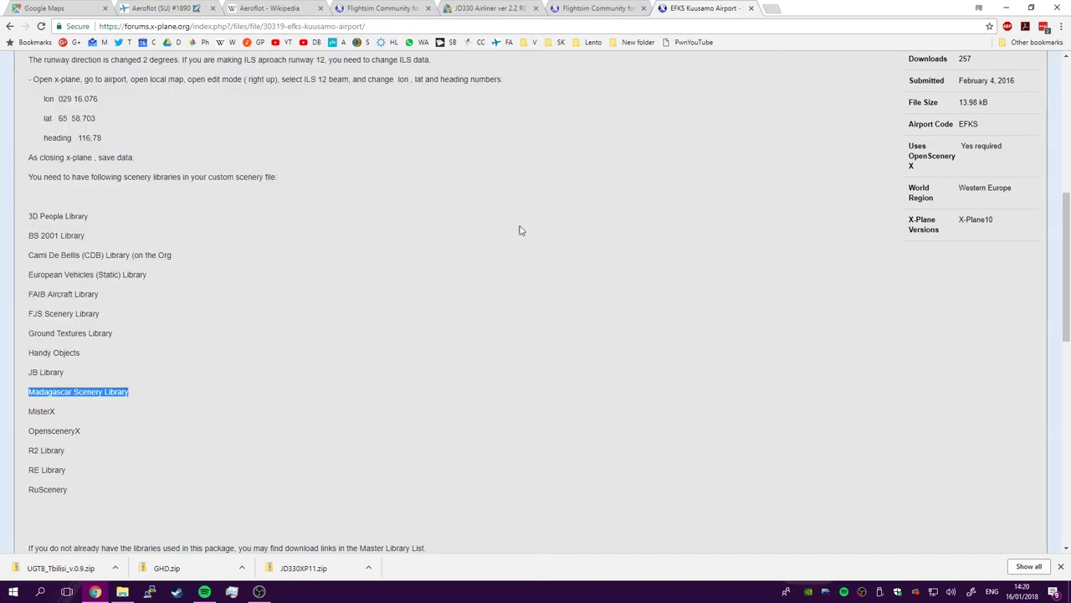
left_click(770, 8)
type("x")
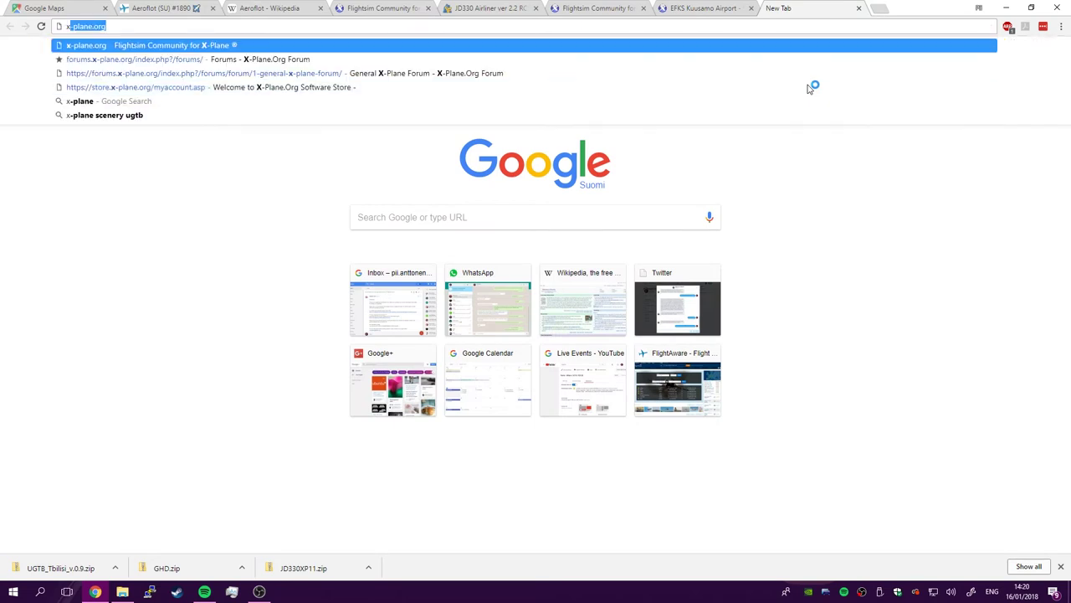
type("-p")
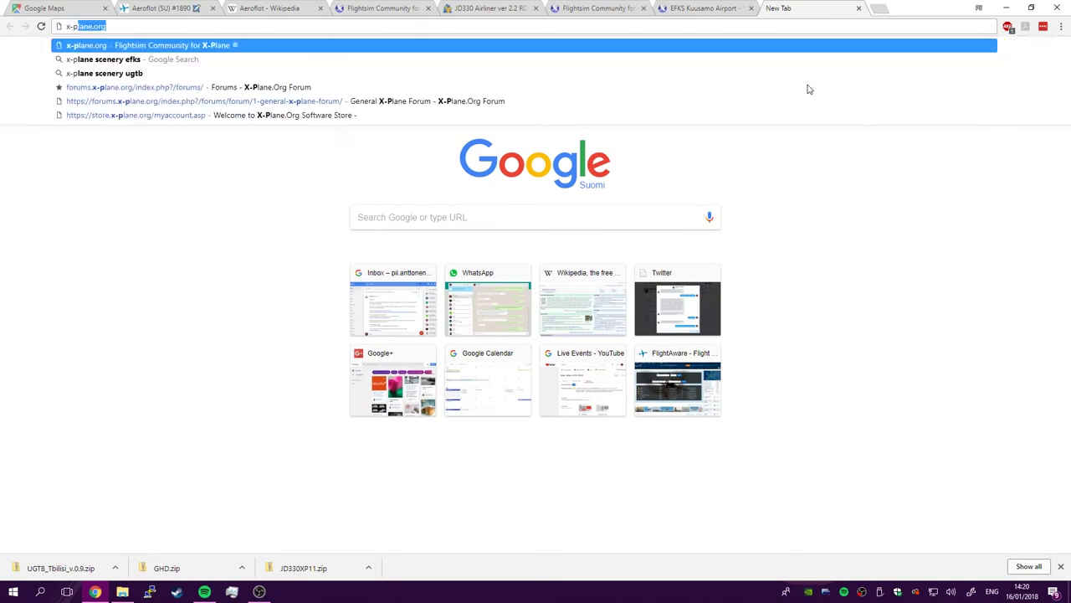
type("lane Madagascar Scenery Library")
key("ctrl+v")
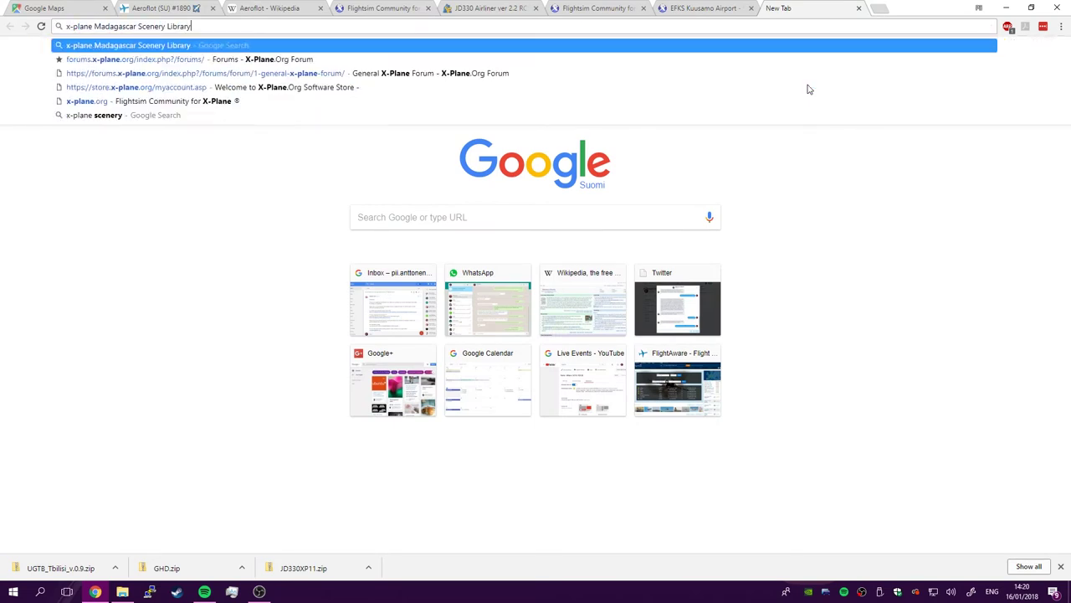
key("Return")
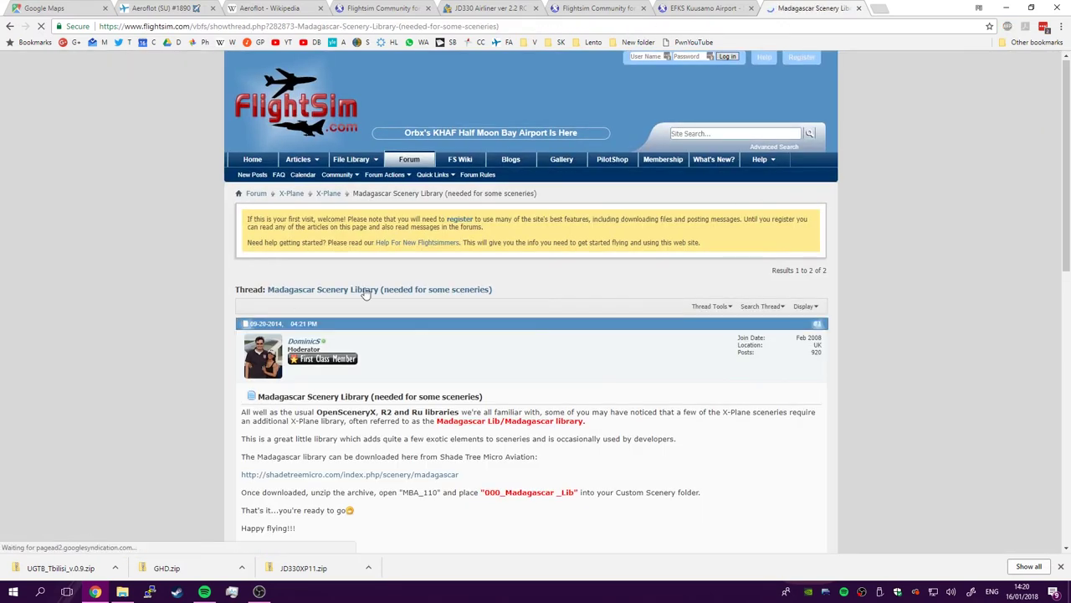
Follow the shadetreemicro.com Madagascar library link from the FlightSim.com thread, then close both pages and return to the EFKS page
left_click(400, 479)
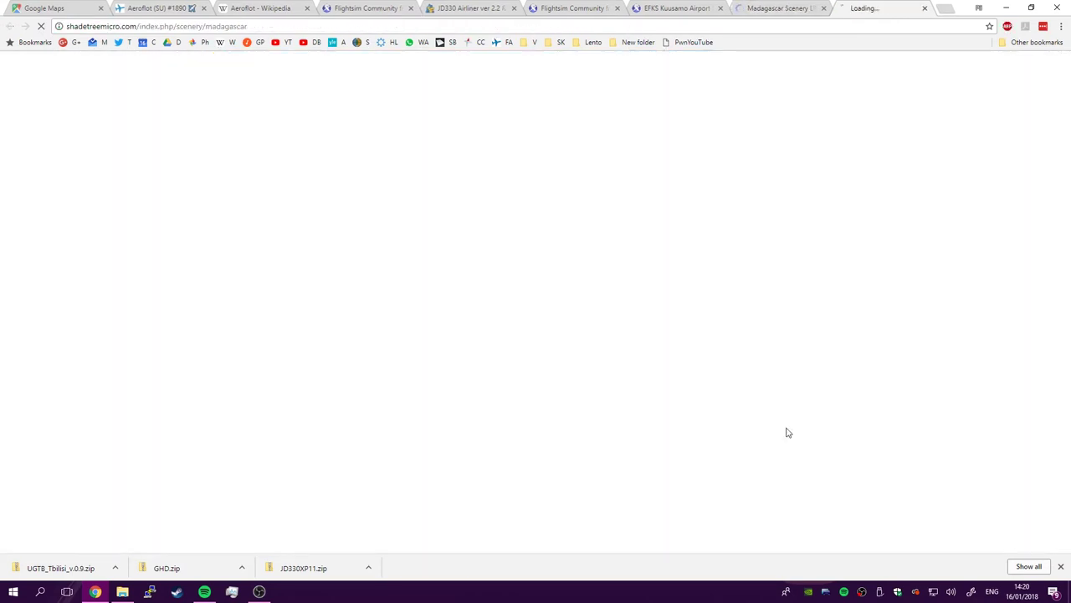
left_click(926, 8)
left_click(822, 7)
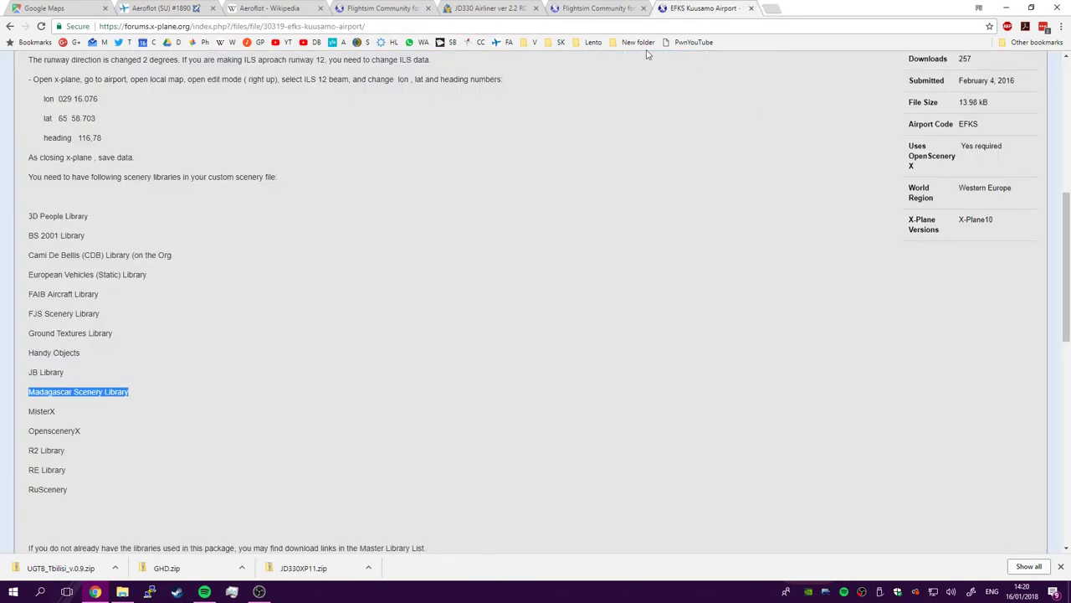
Inspect the UGTB - Tbilisi folder in UGTB_Tbilisi_v.0.9.zip and copy that folder into X-Plane 11's Custom Scenery folder
left_click(52, 569)
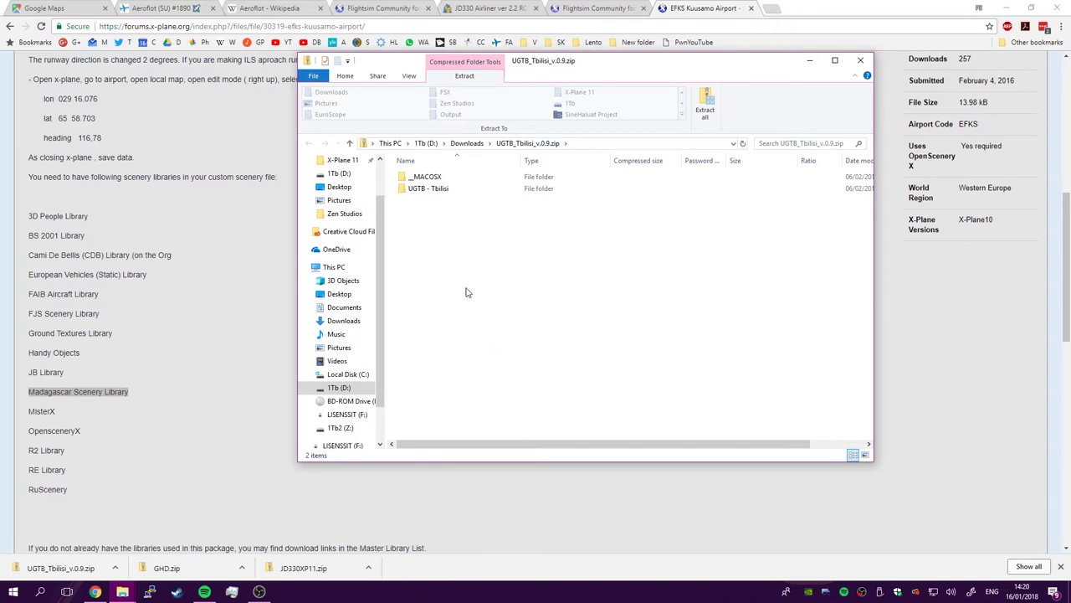
double_click(426, 189)
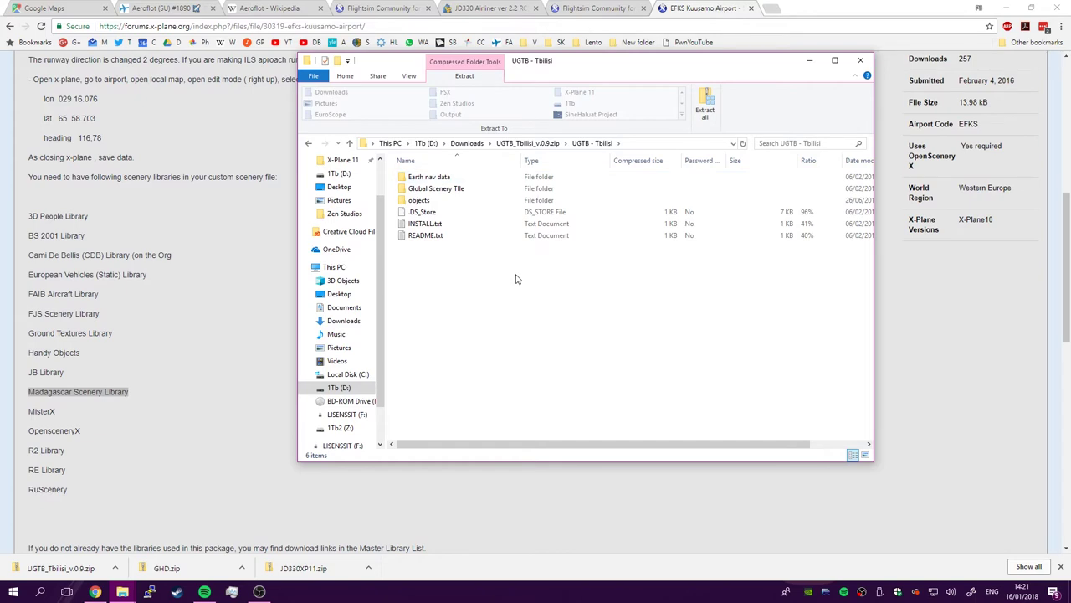
key("BackSpace")
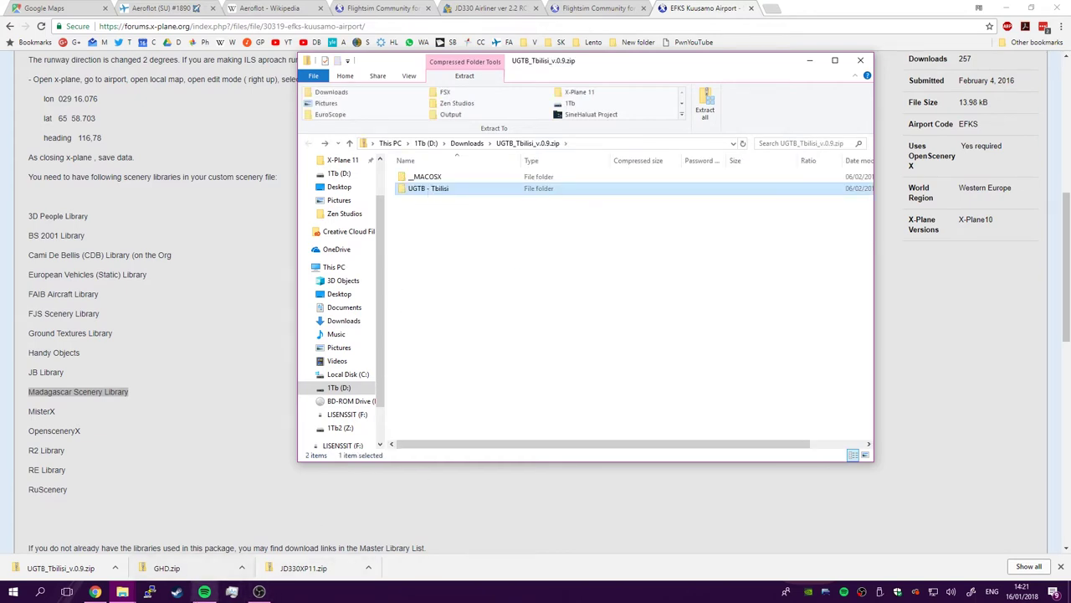
mouse_move(121, 592)
left_click(74, 538)
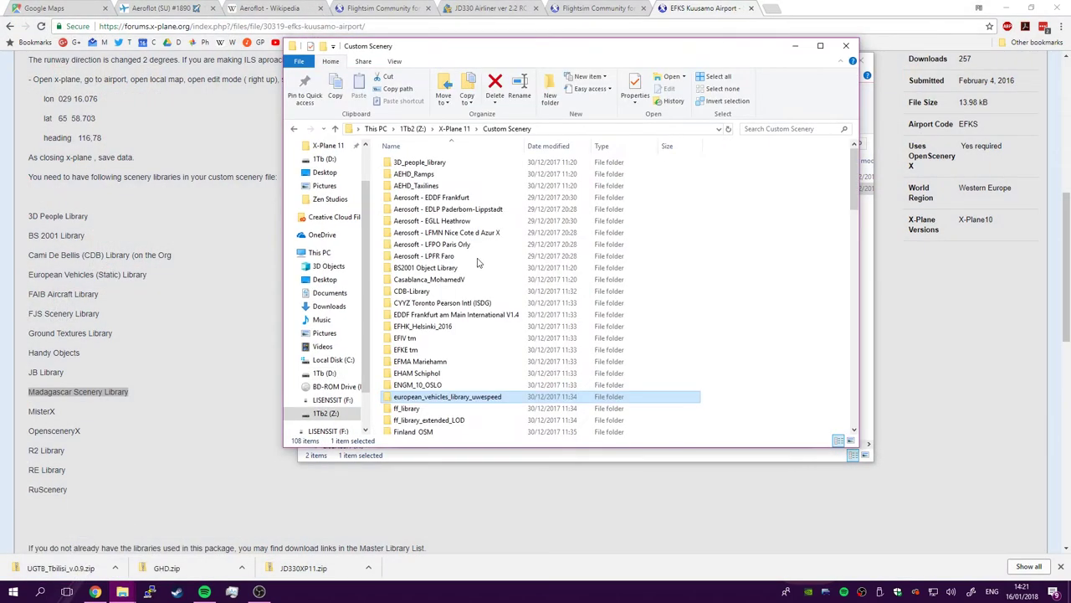
left_click_drag(546, 49, 322, 102)
left_click(623, 60)
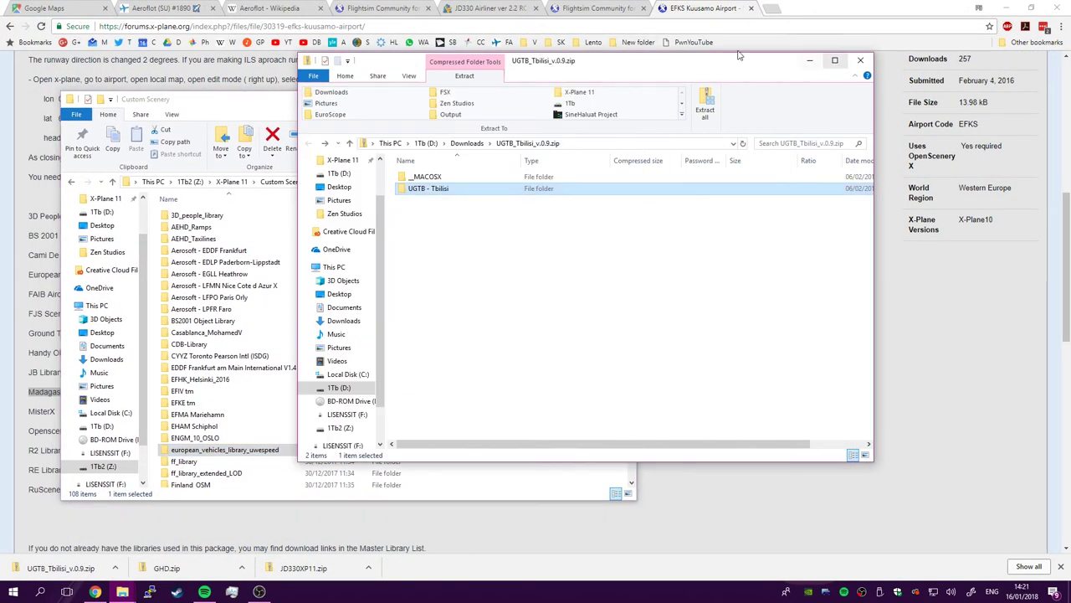
left_click_drag(617, 56, 883, 66)
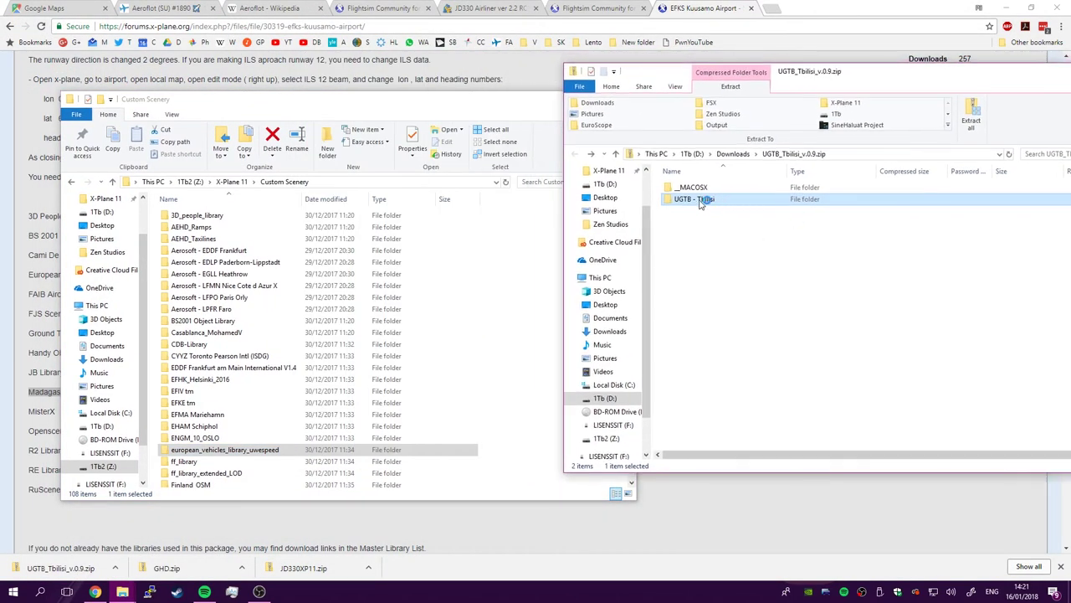
left_click_drag(699, 200, 556, 266)
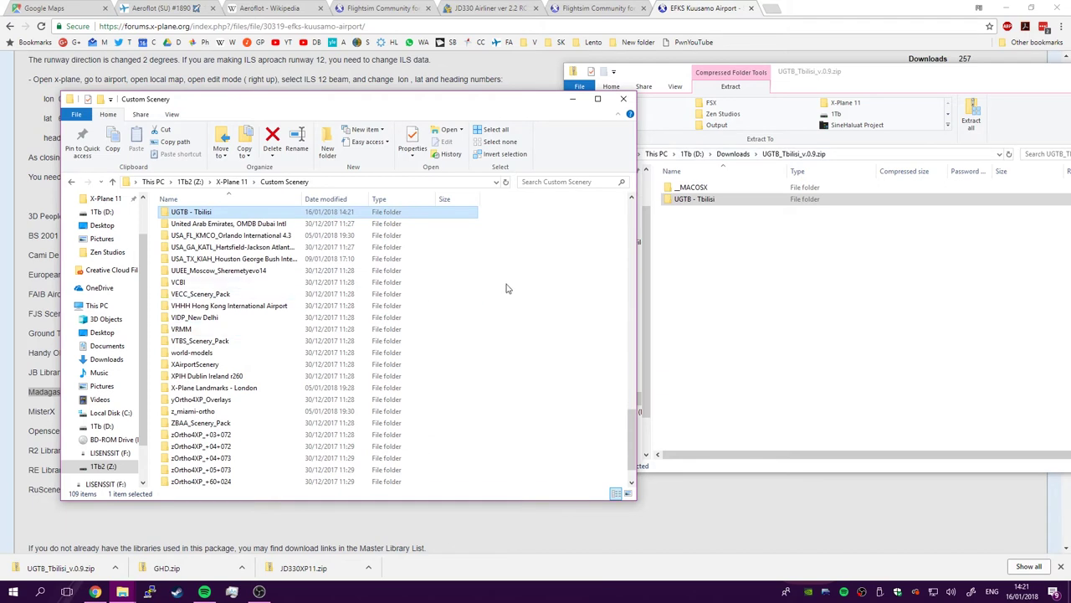
Look through the contents of the ruscenery library folder in Custom Scenery and leave it again
scroll(234, 247, "up", 3)
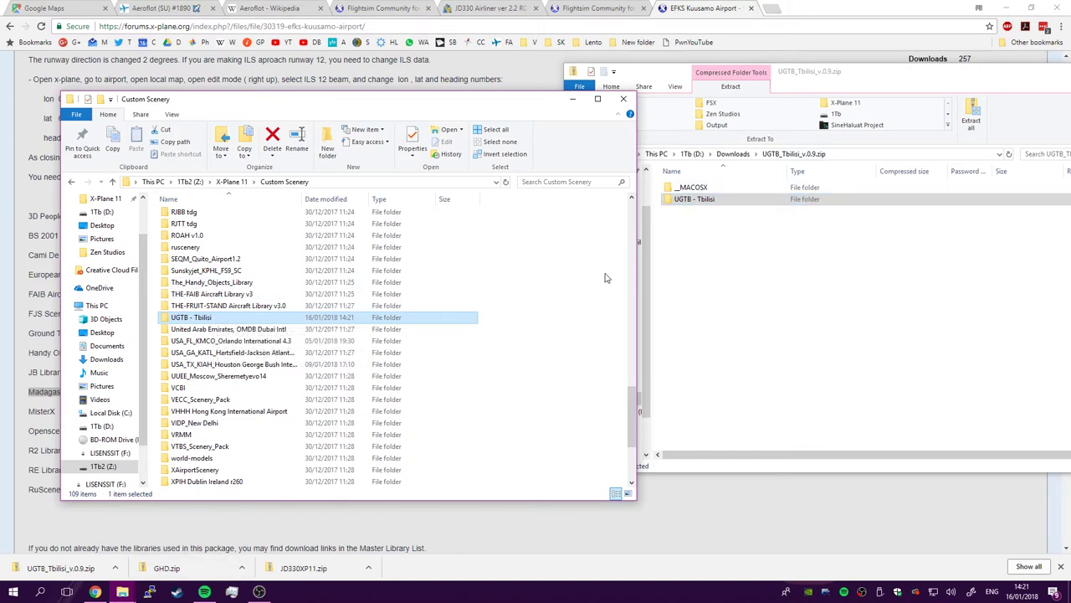
double_click(188, 247)
scroll(446, 309, "down", 1)
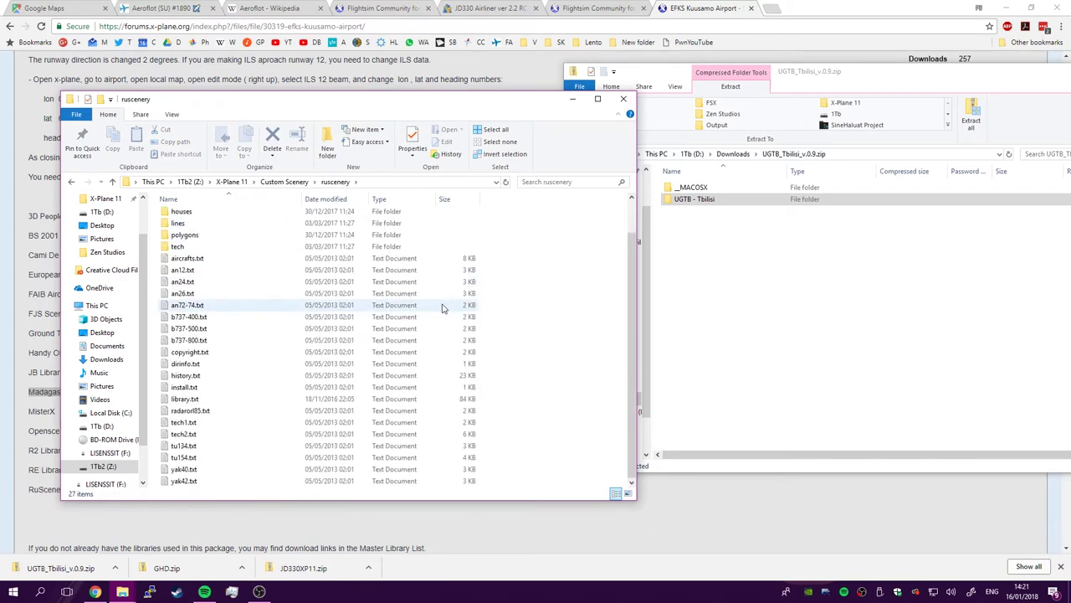
scroll(446, 309, "up", 1)
key("BackSpace")
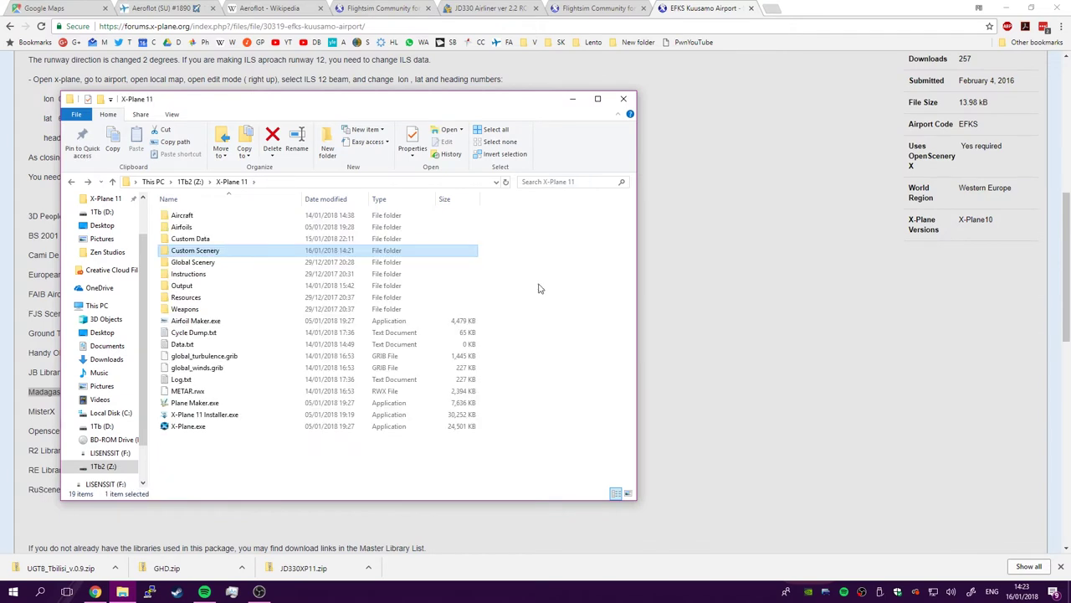
Open X-Plane 11's Aircraft folder and the downloaded JD330XP11.zip archive so both are visible together
double_click(191, 216)
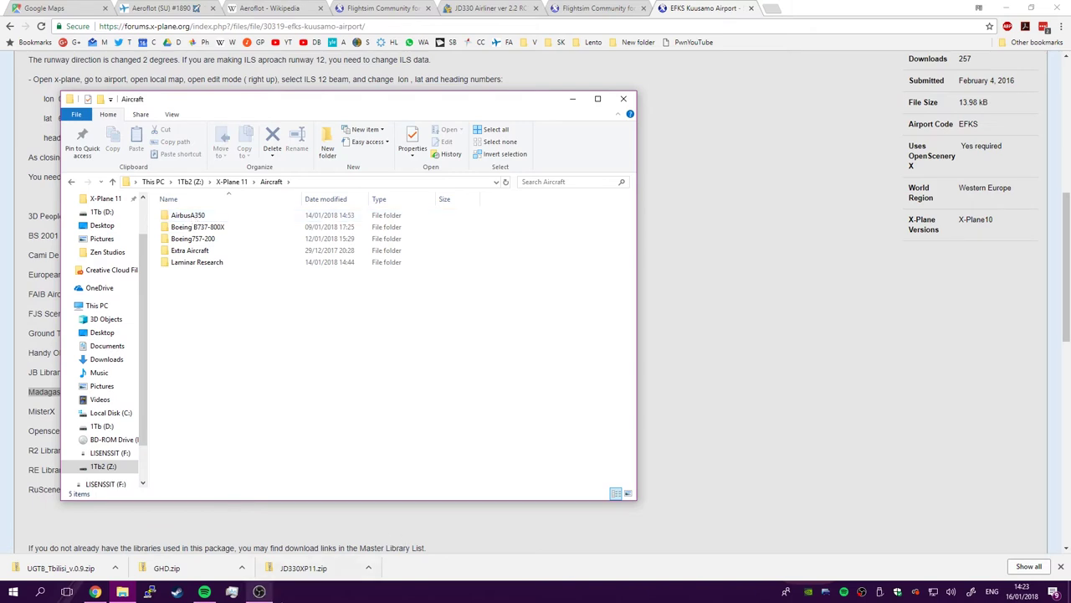
left_click(306, 567)
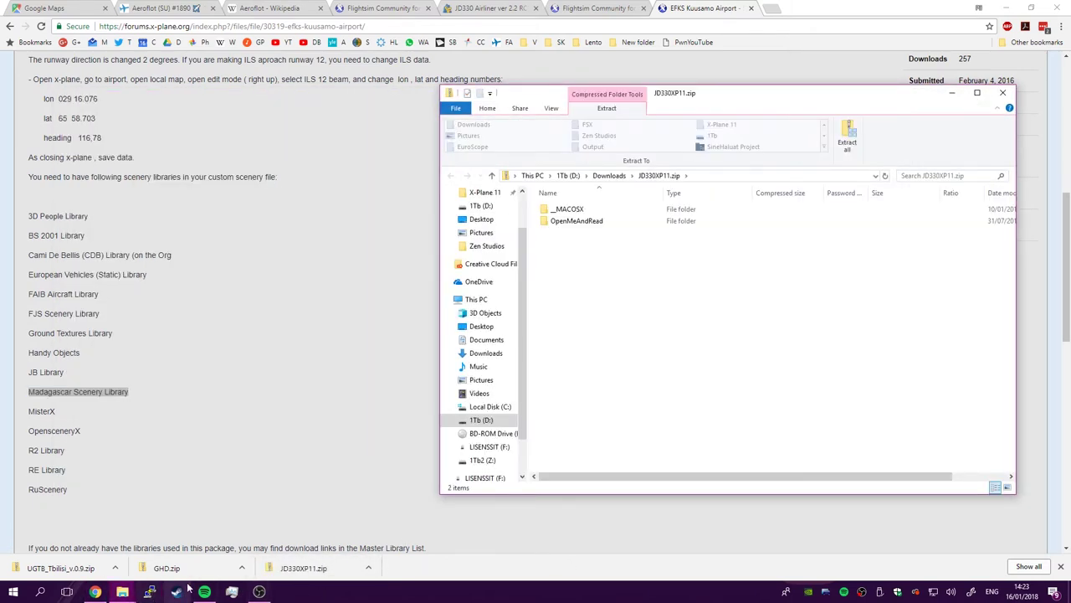
mouse_move(122, 591)
mouse_move(151, 553)
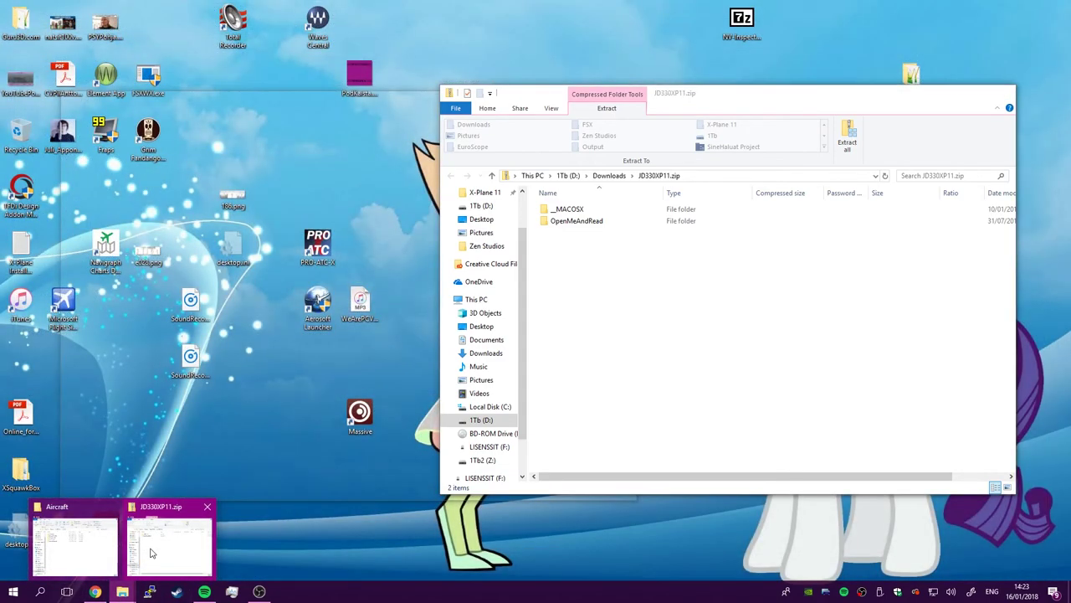
left_click(76, 548)
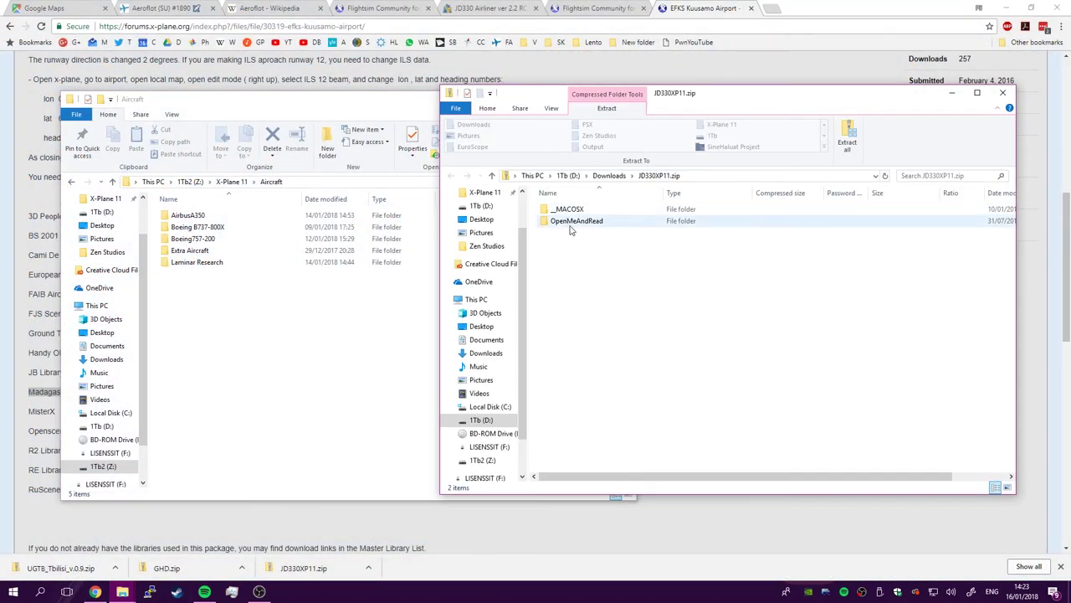
Check the 330_JARDesign folder inside the archive's OpenMeAndRead folder and copy it into X-Plane 11's Aircraft folder
double_click(572, 222)
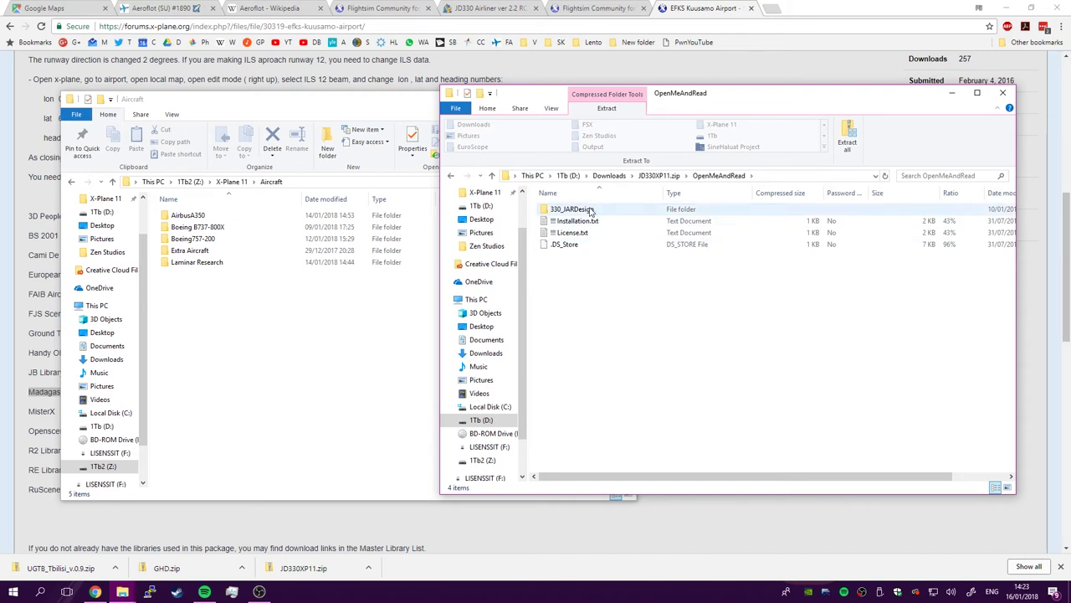
double_click(572, 209)
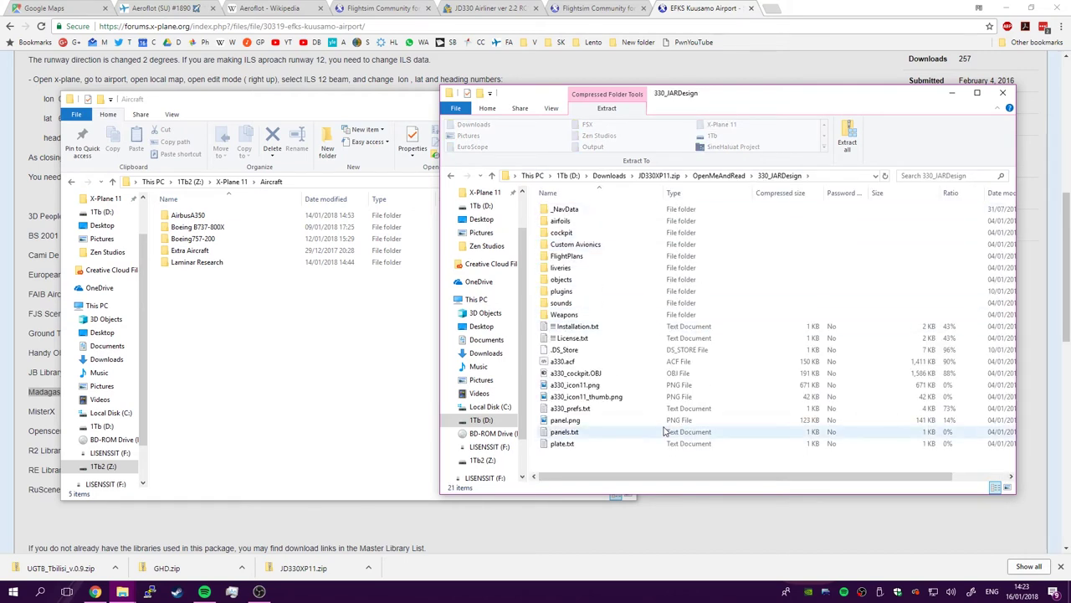
key("BackSpace")
key("Return")
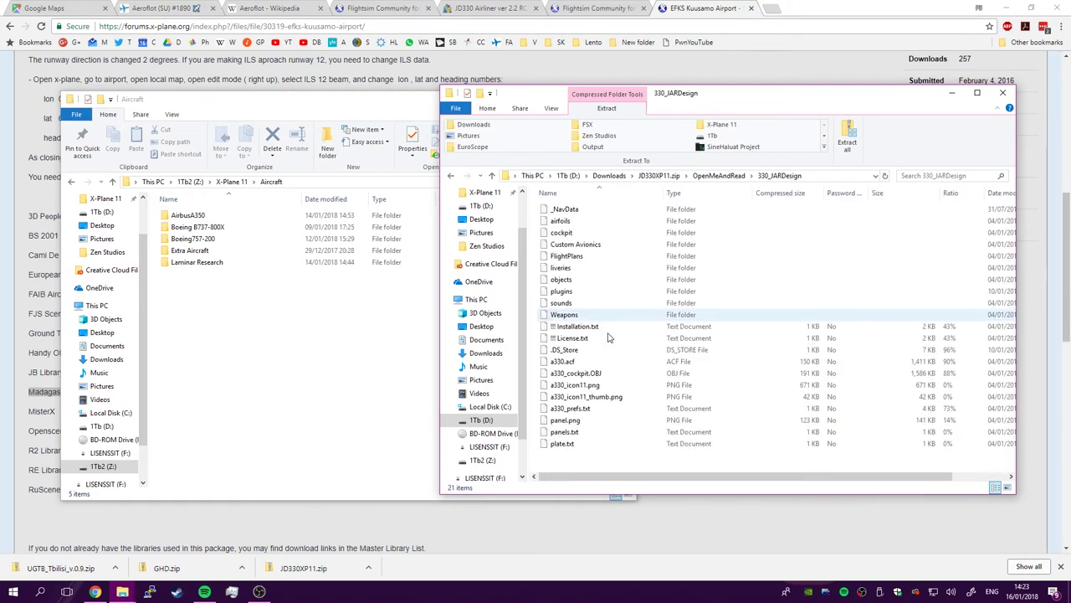
key("BackSpace")
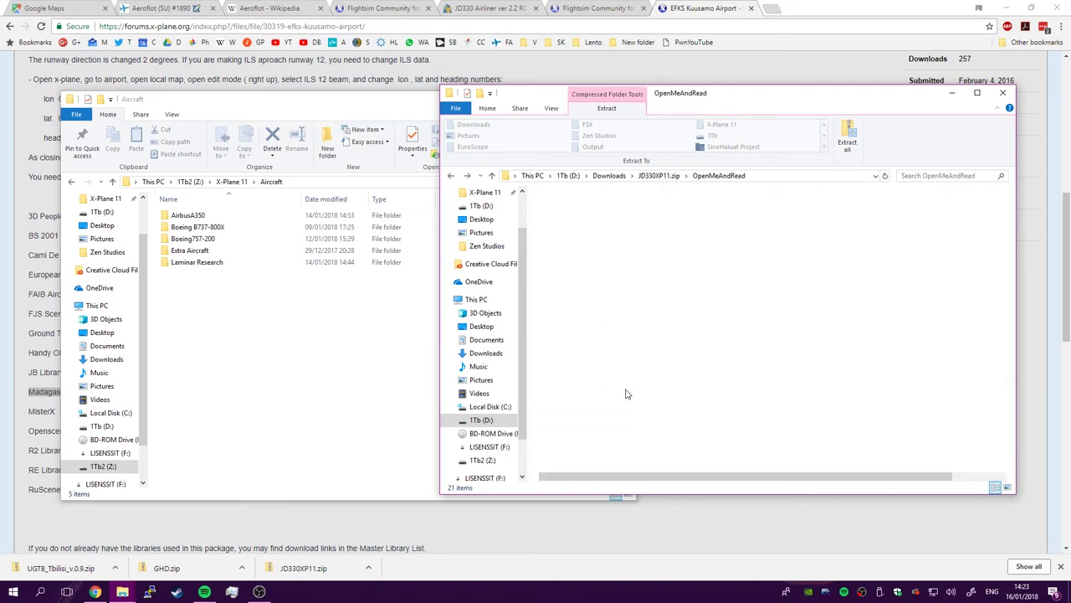
left_click_drag(575, 211, 269, 395)
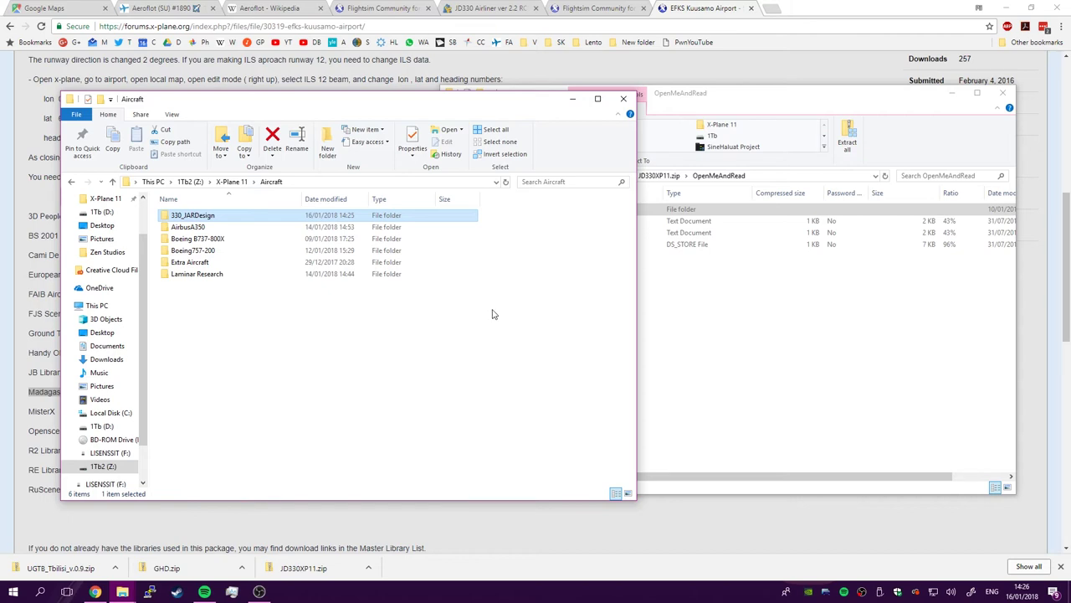
Inspect the JARDesign Home livery inside the 330_JARDesign aircraft's liveries folder and leave that liveries folder open
double_click(221, 217)
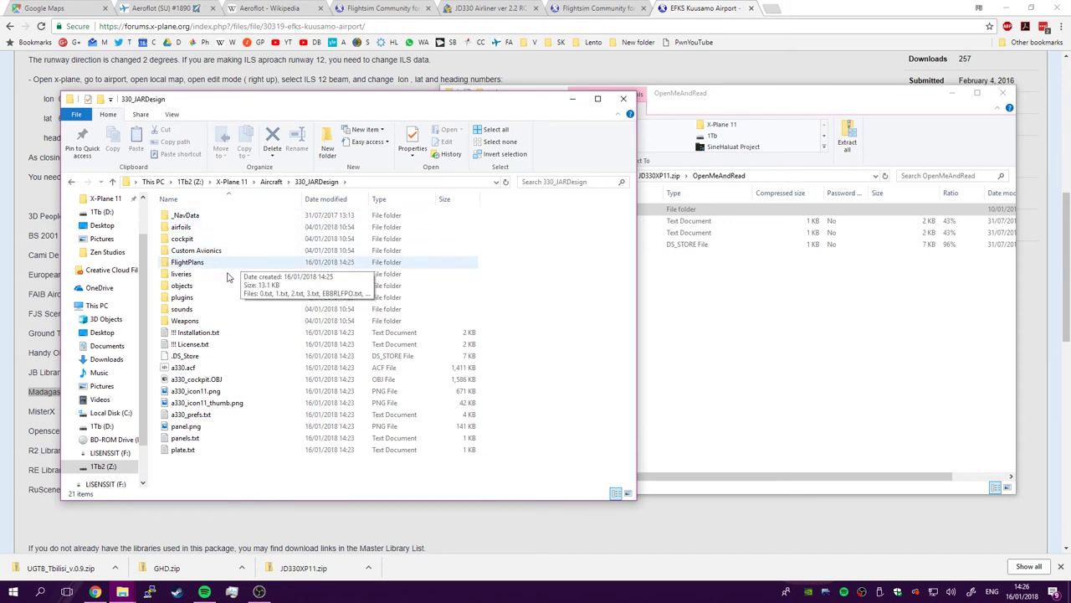
double_click(181, 274)
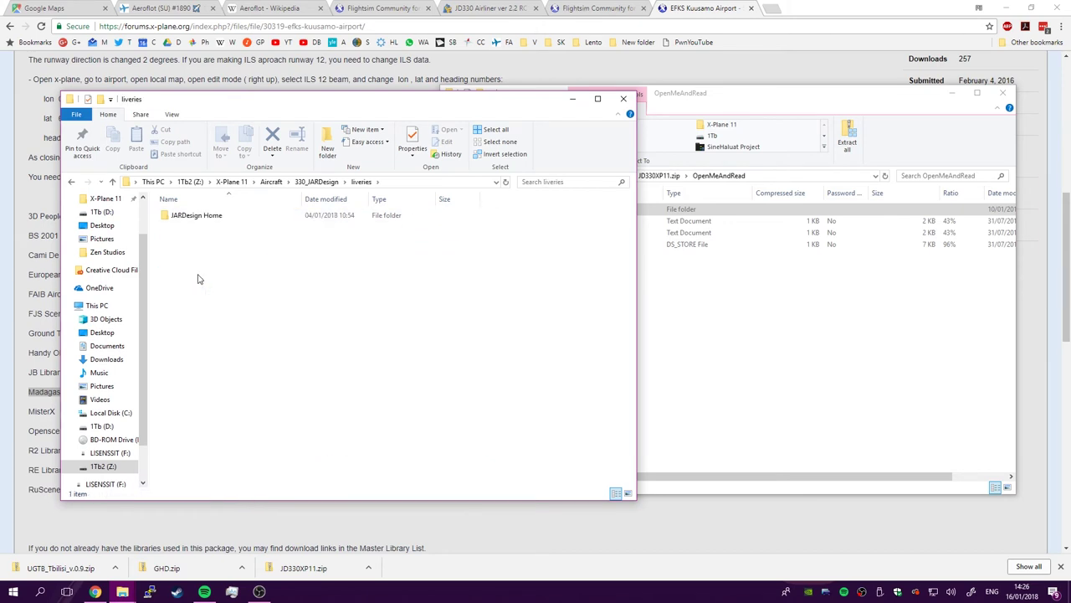
double_click(196, 215)
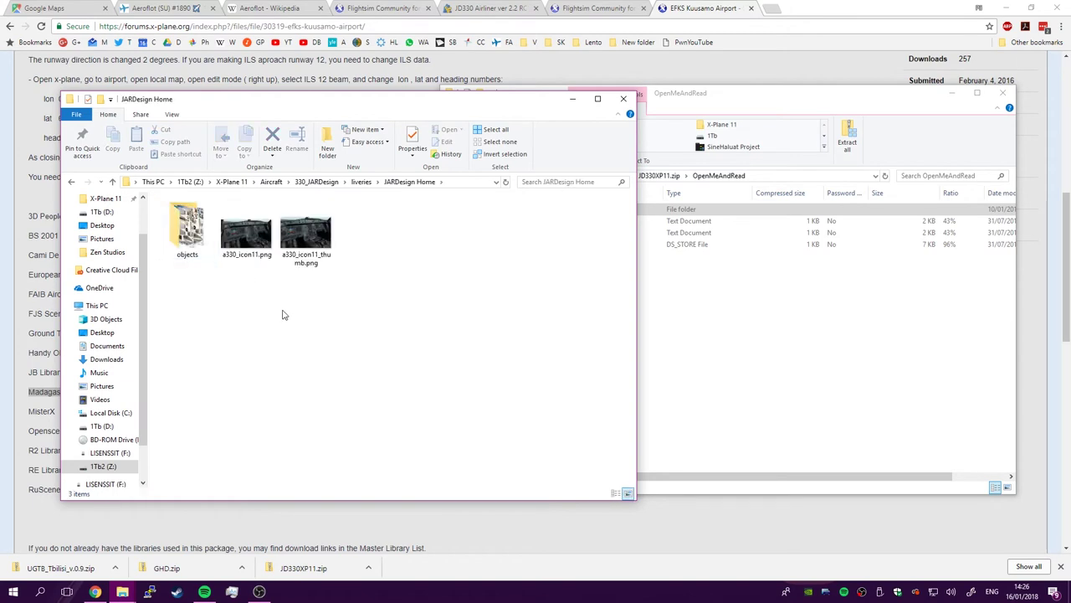
key("alt+Left")
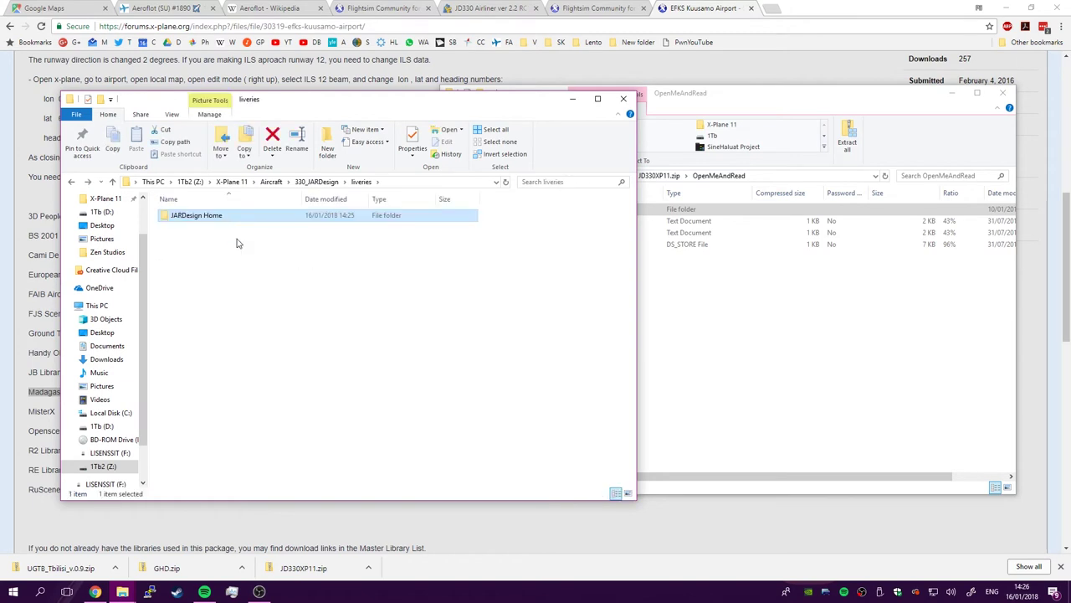
key("alt+Left")
key("alt+Left")
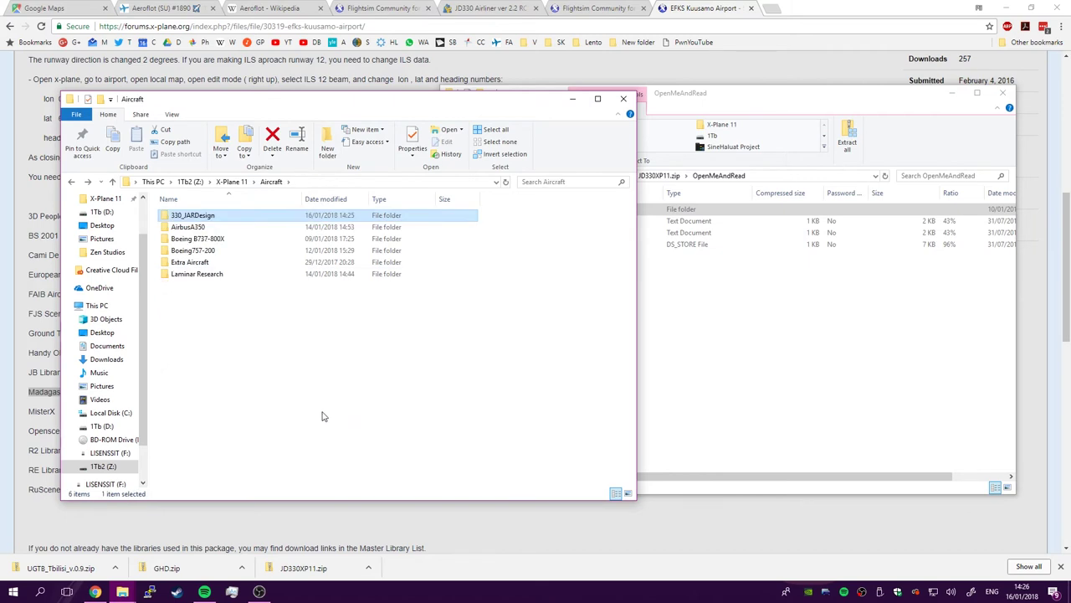
double_click(222, 217)
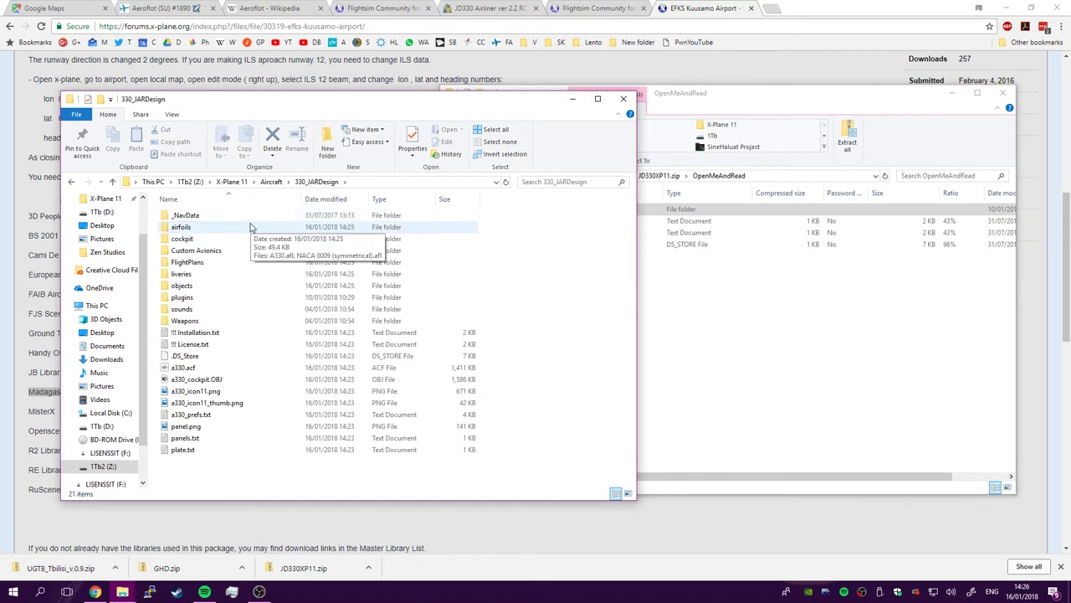
double_click(231, 276)
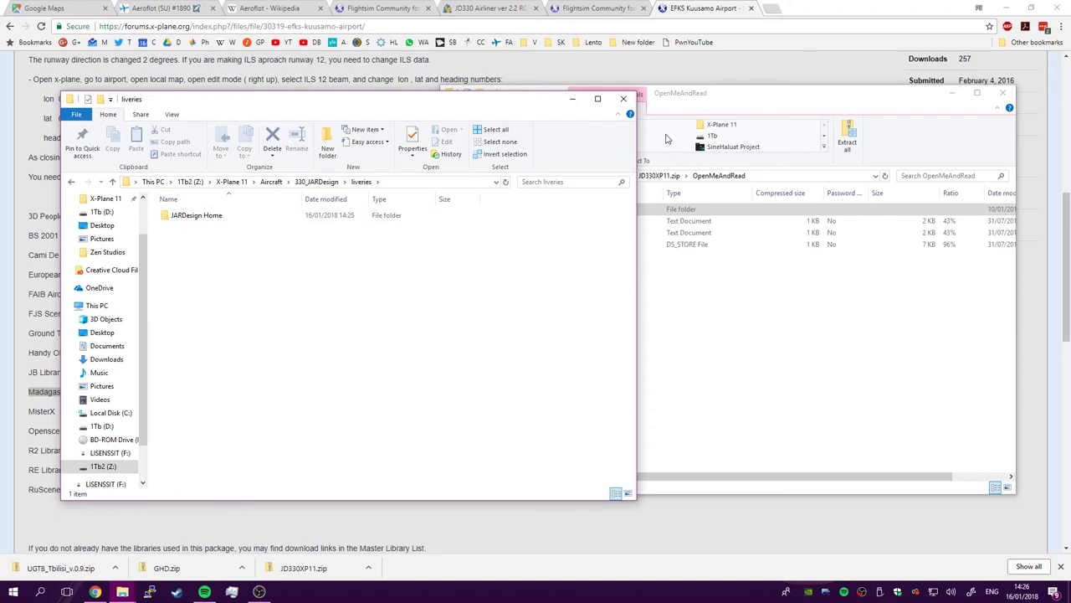
Search Google for "jardesing a330 livery aeroflot" in the browser and open the X-Plane.org page for the Aeroflot Airbus A330-200 livery
left_click(741, 26)
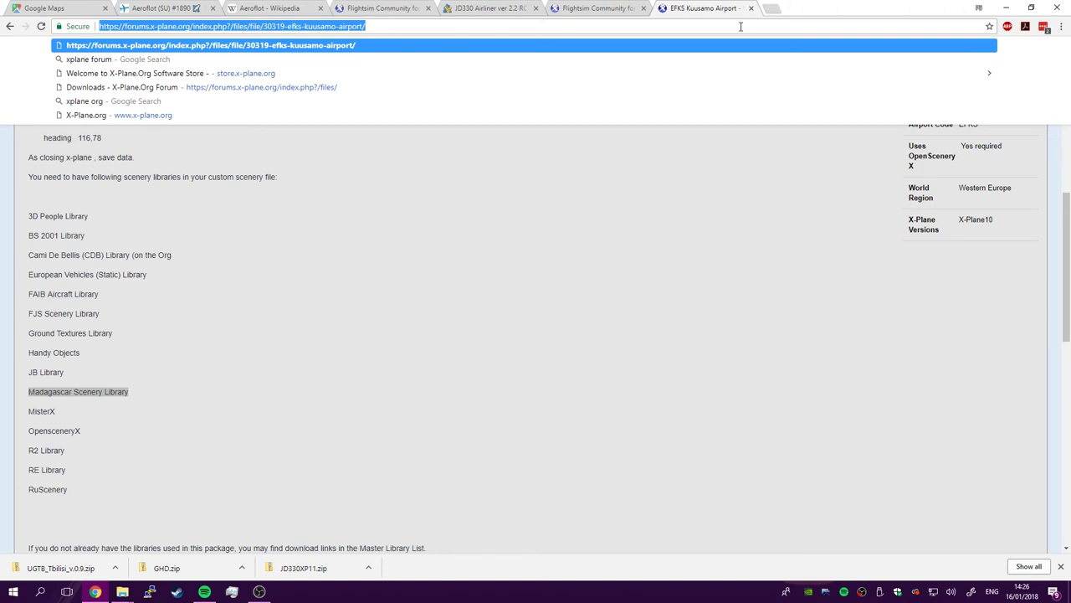
type("jarde")
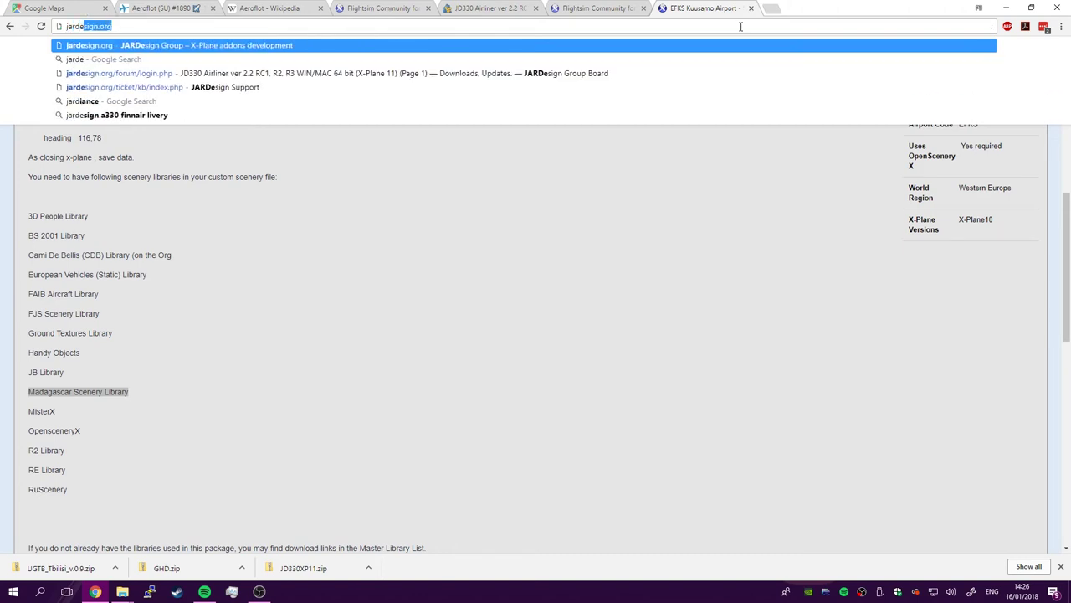
type("sing ")
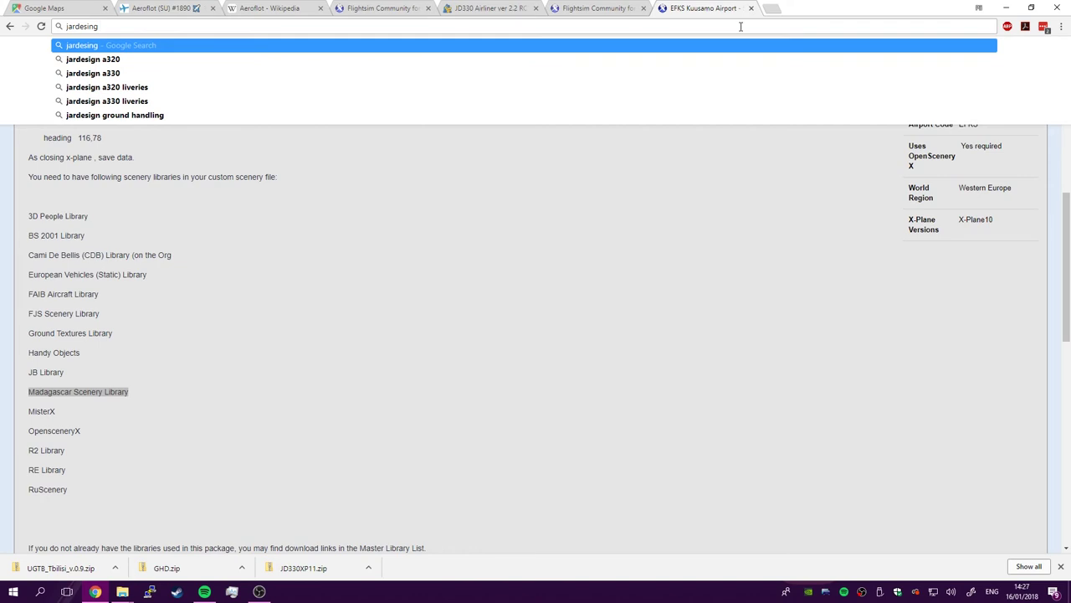
type("a330 ")
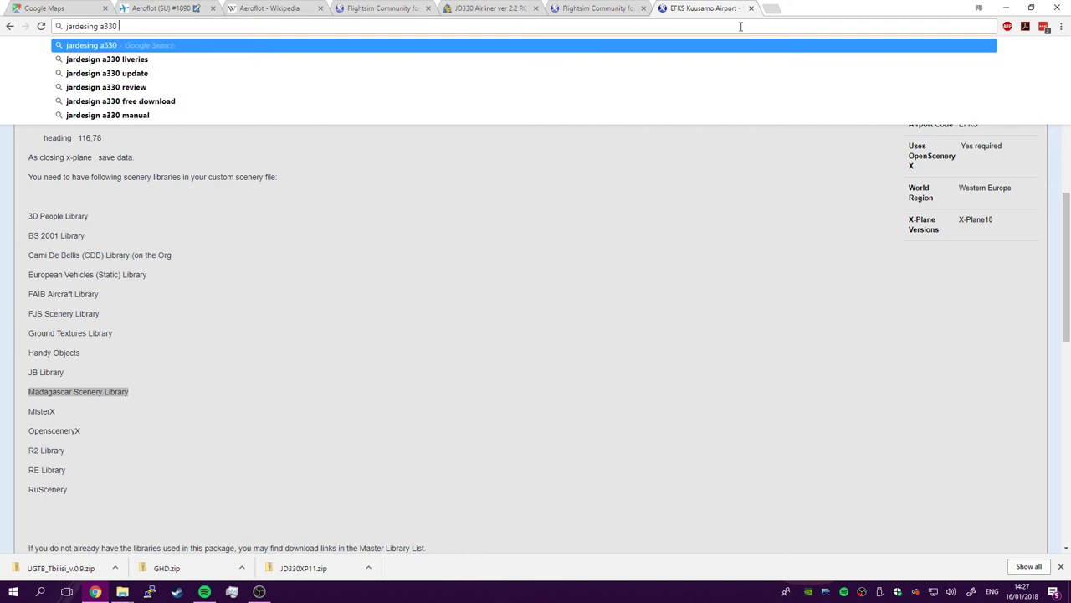
type("livery ")
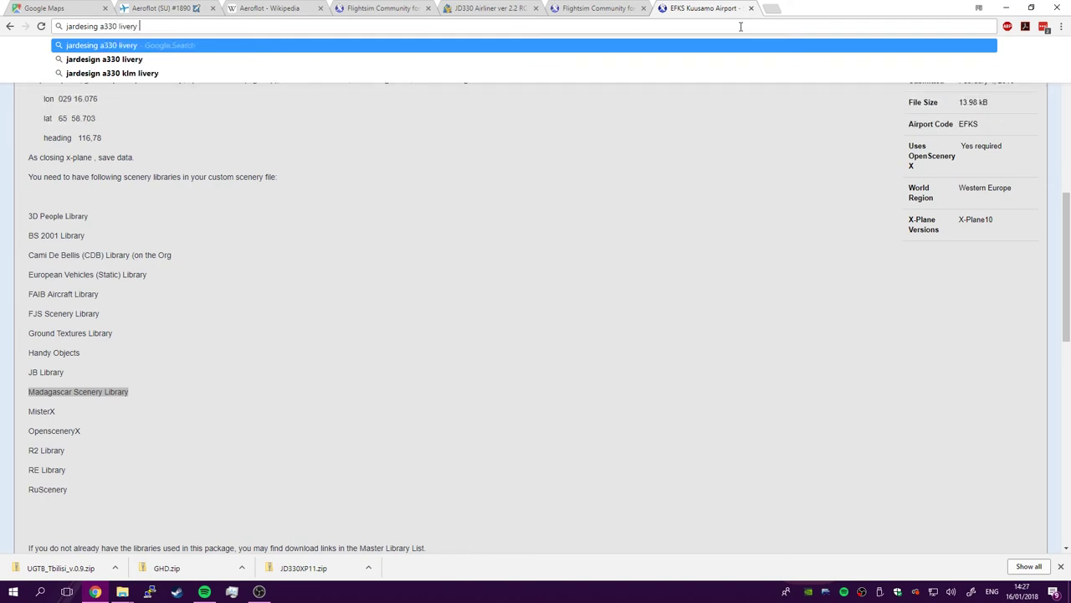
type("aeroflot")
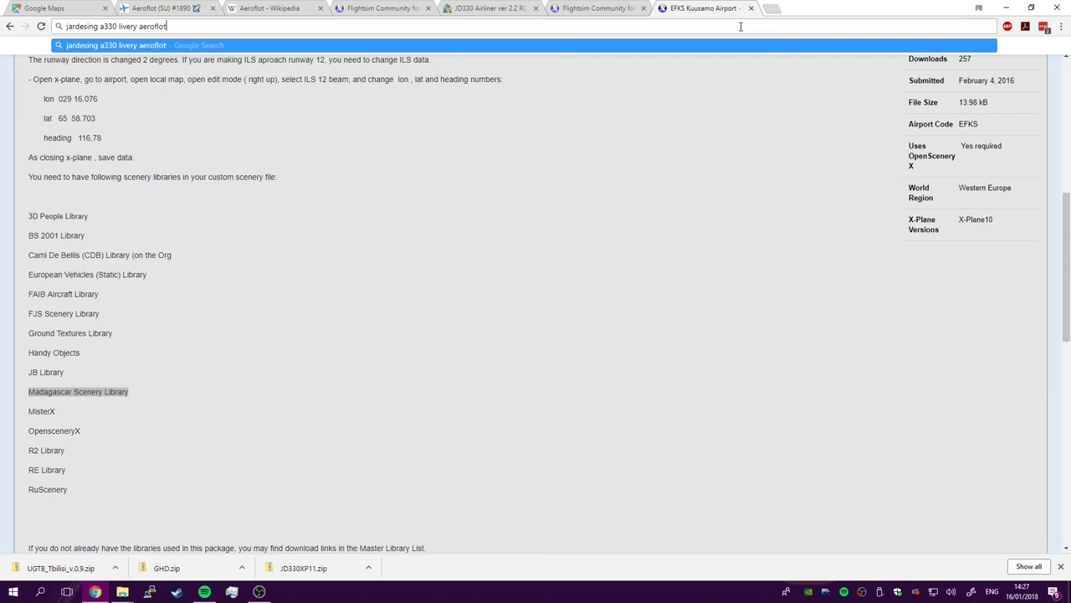
key("Return")
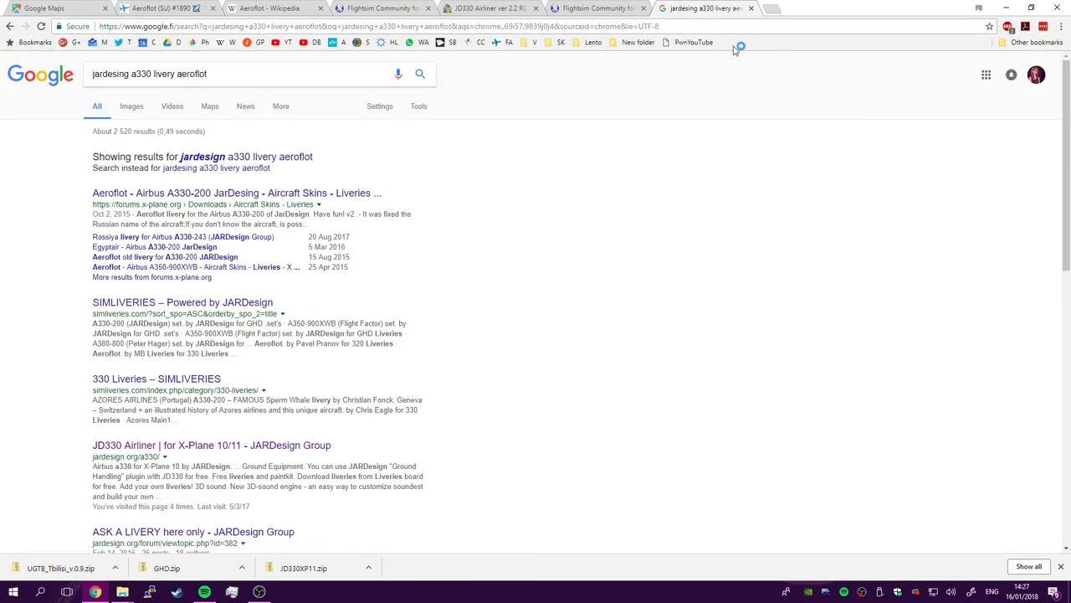
left_click(318, 194)
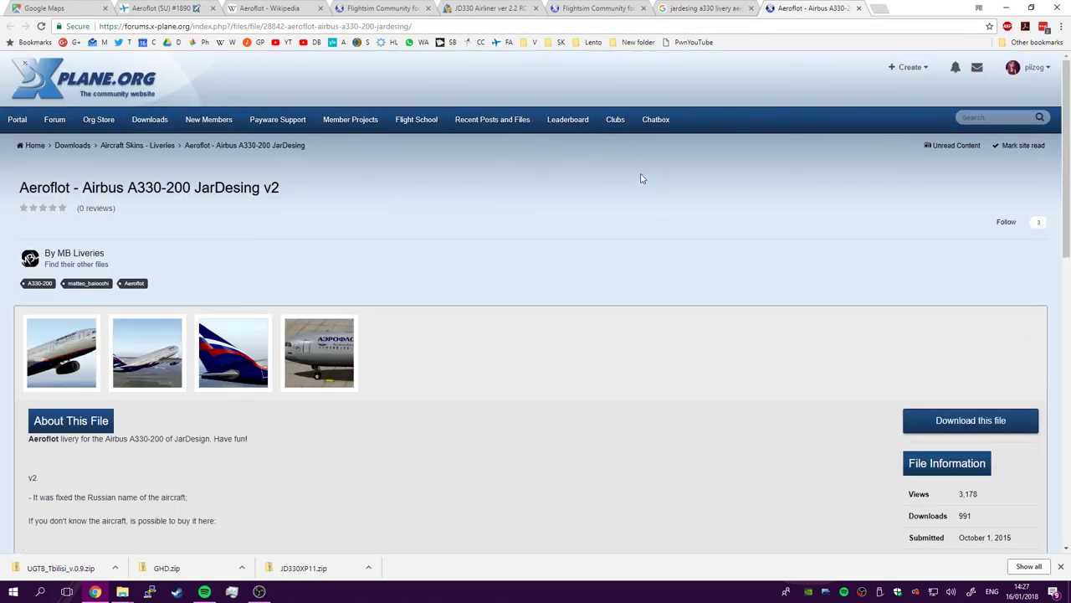
scroll(644, 184, "down", 2)
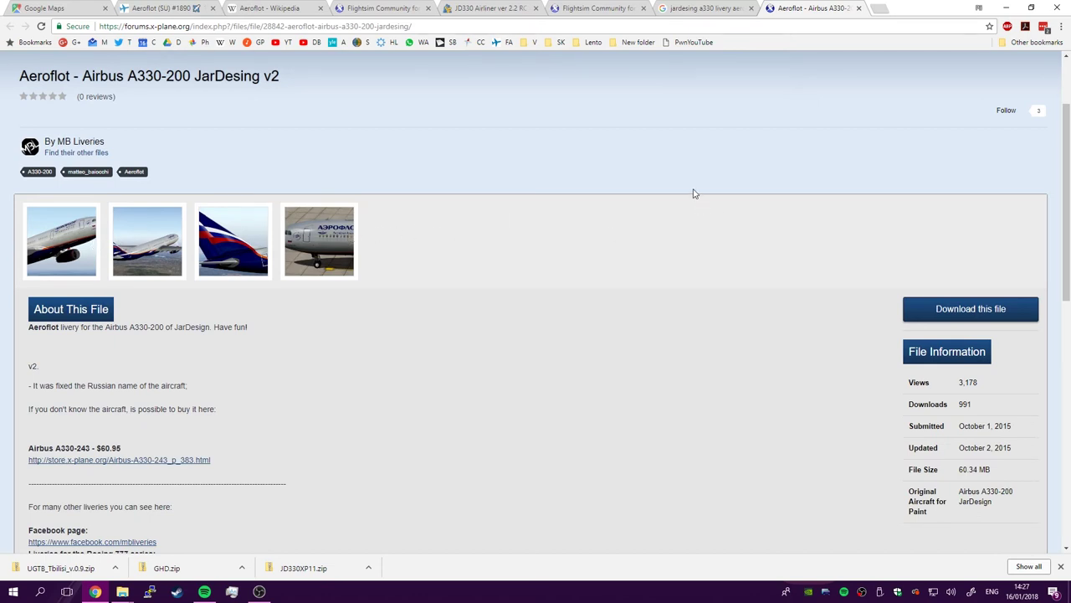
Open the SIMLIVERIES site from the Google results and browse its 330 Liveries category
left_click(718, 10)
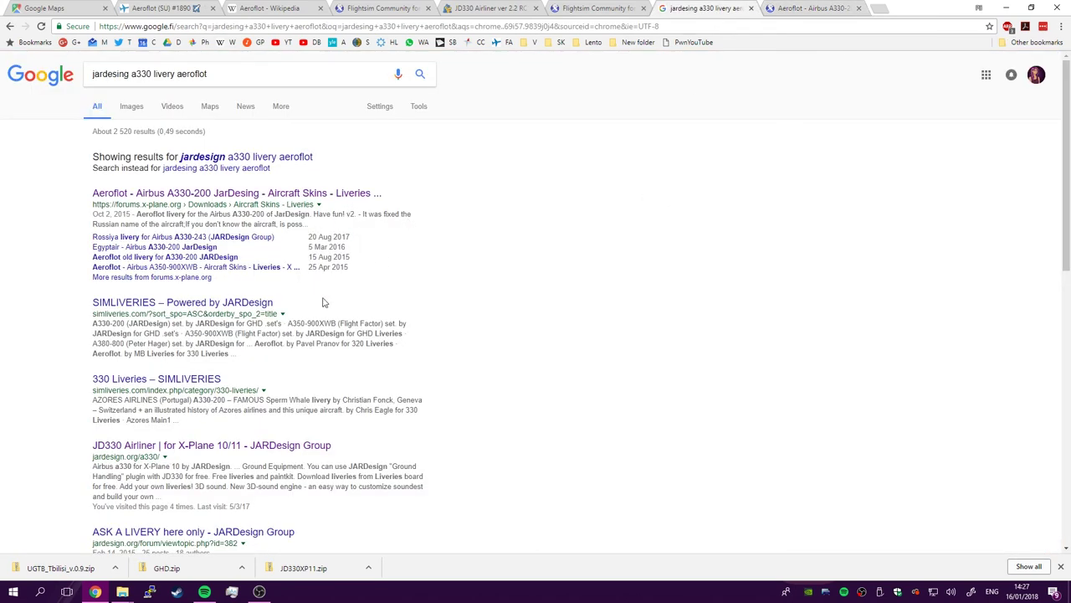
left_click(211, 310)
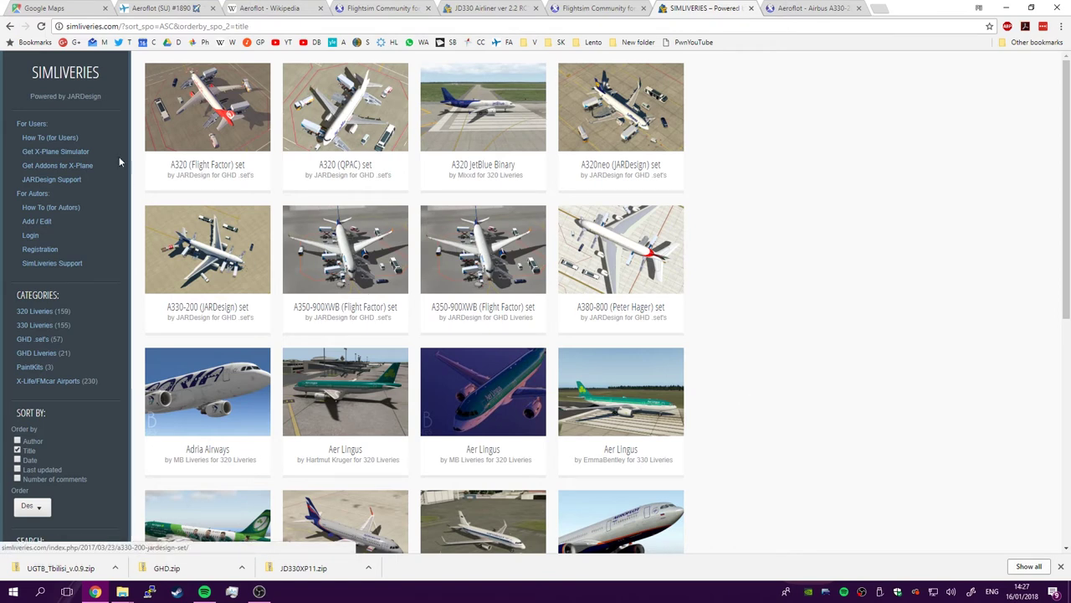
left_click(35, 326)
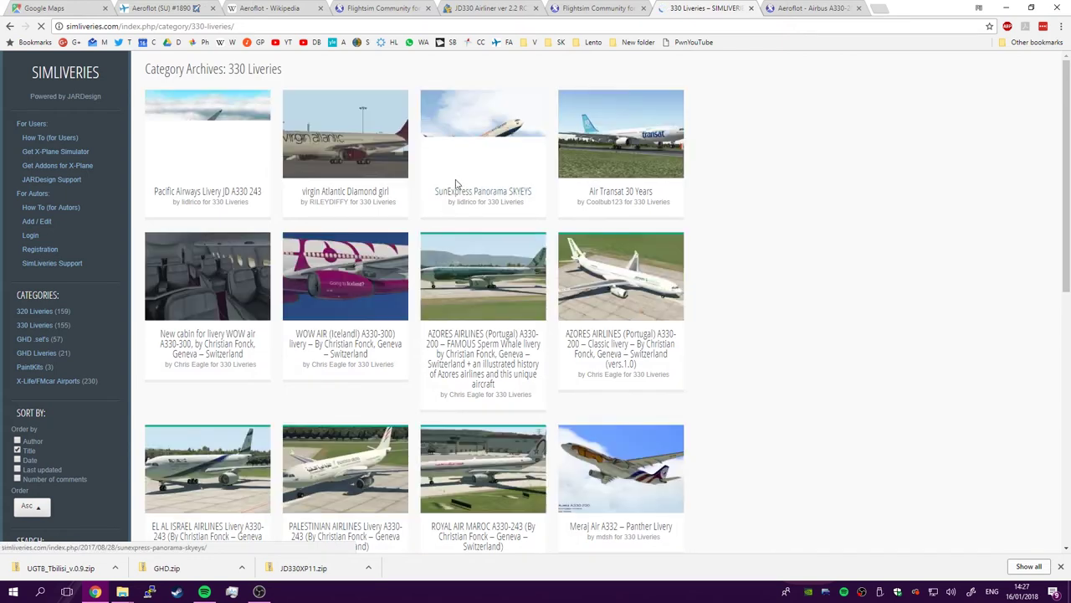
scroll(756, 188, "down", 3)
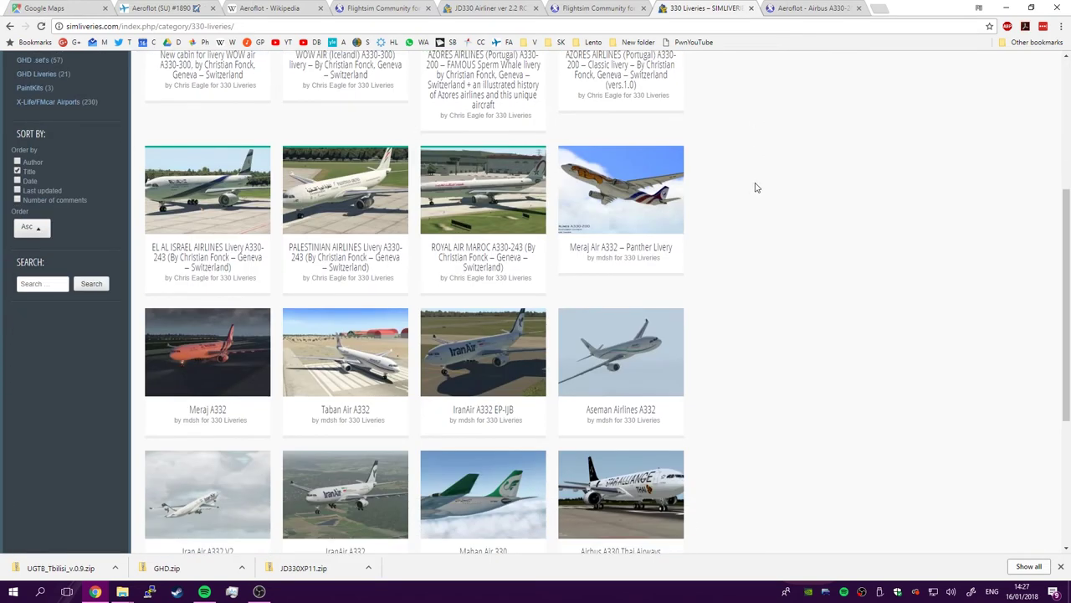
Search the SIMLIVERIES site for "aeroflot"
left_click(38, 283)
type("aeroflot")
key("Return")
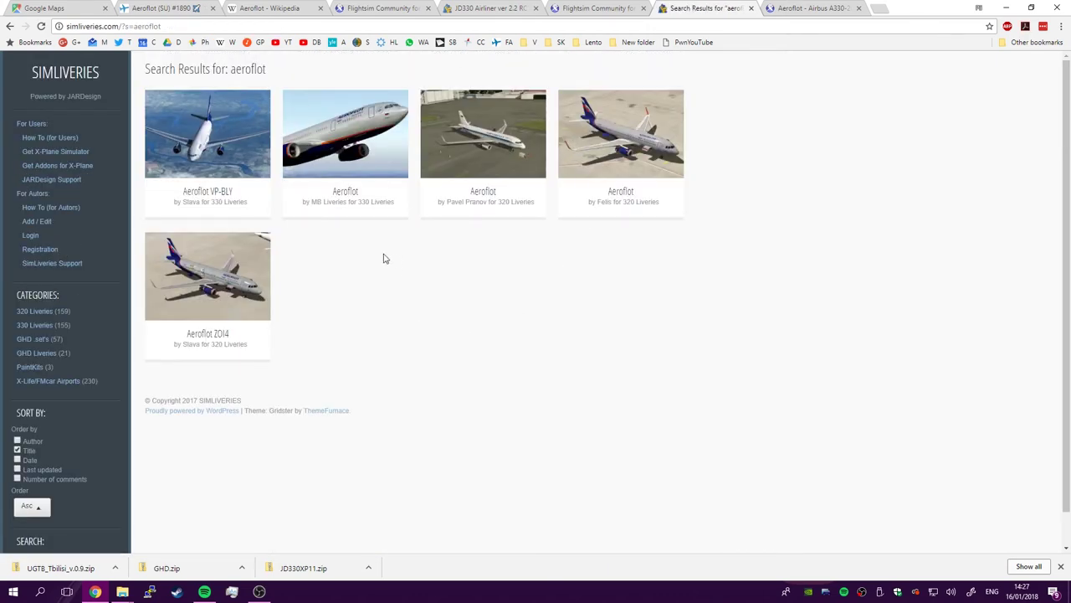
Enlarge the second preview image on the X-Plane.org Aeroflot livery page, close it and return to the SIMLIVERIES results
left_click(360, 134)
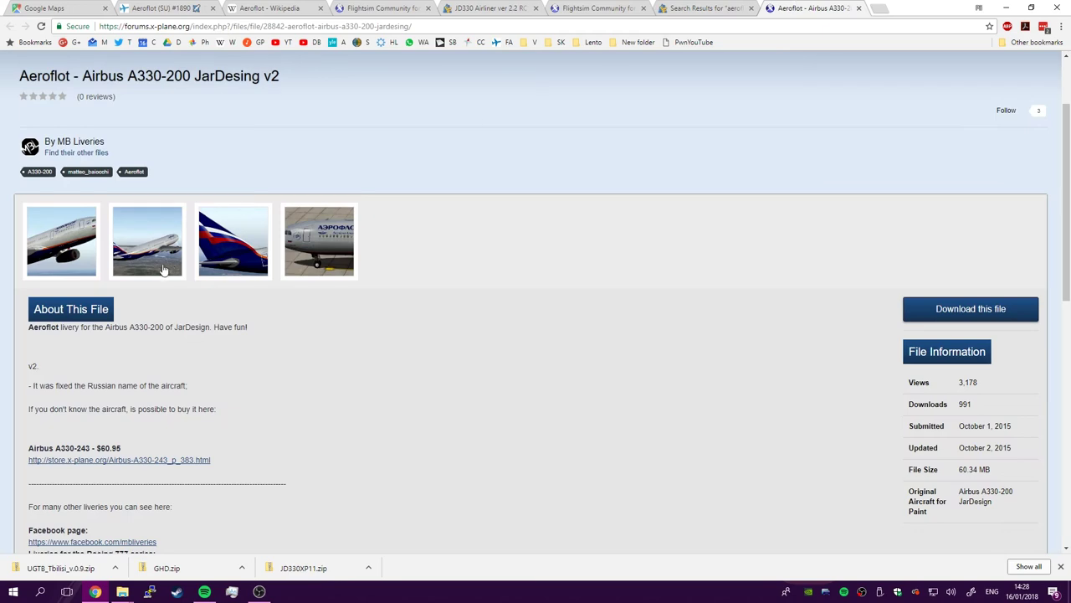
left_click(164, 269)
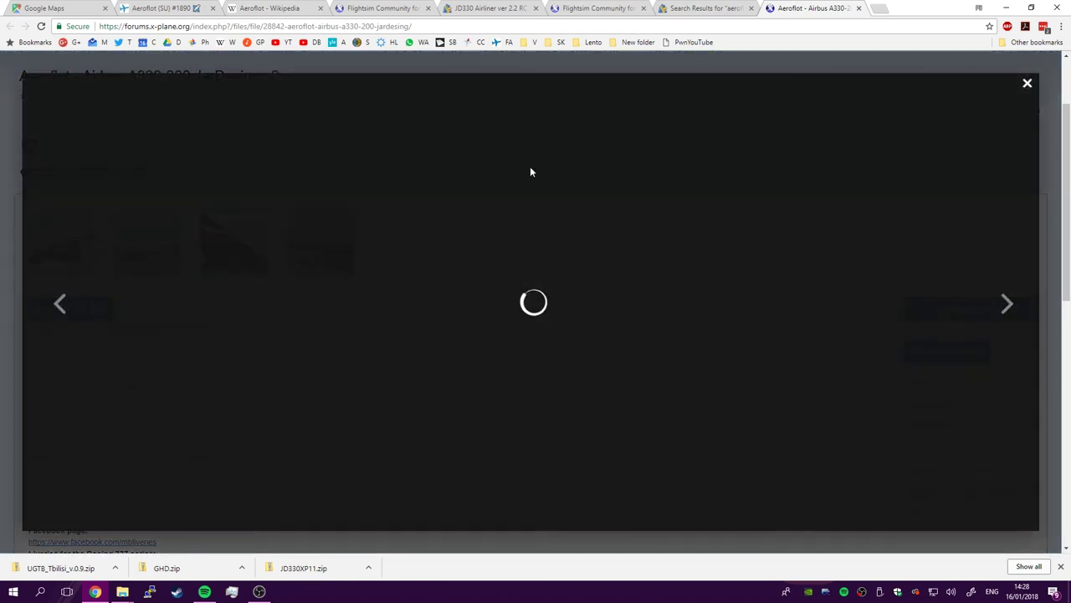
left_click(1028, 84)
left_click(694, 8)
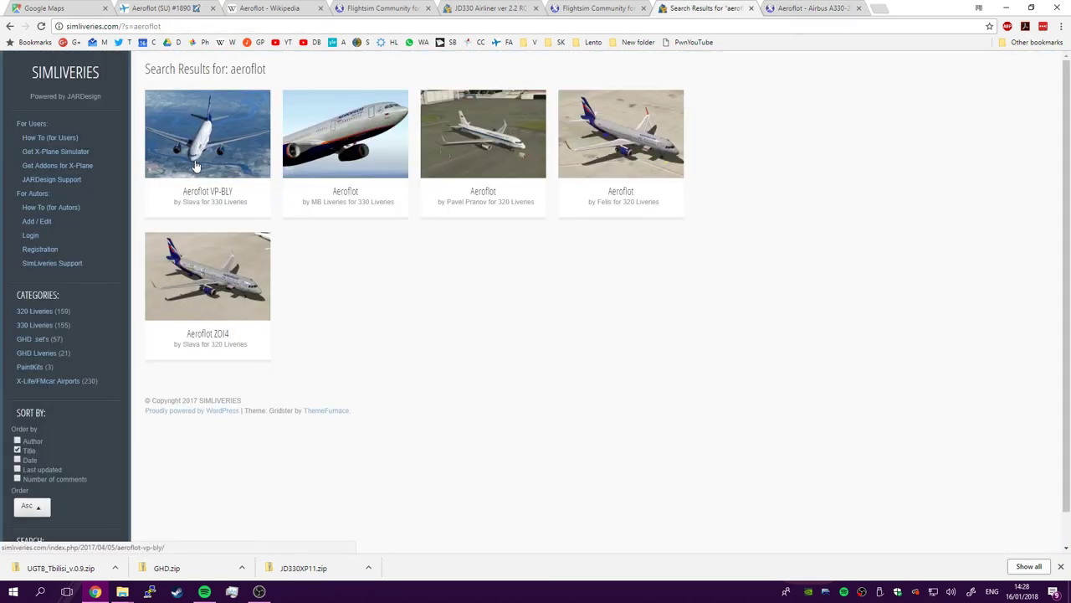
Open the two Aeroflot liveries for the 330 in separate tabs, compare their pictures and close both tabs
middle_click(209, 195)
middle_click(342, 195)
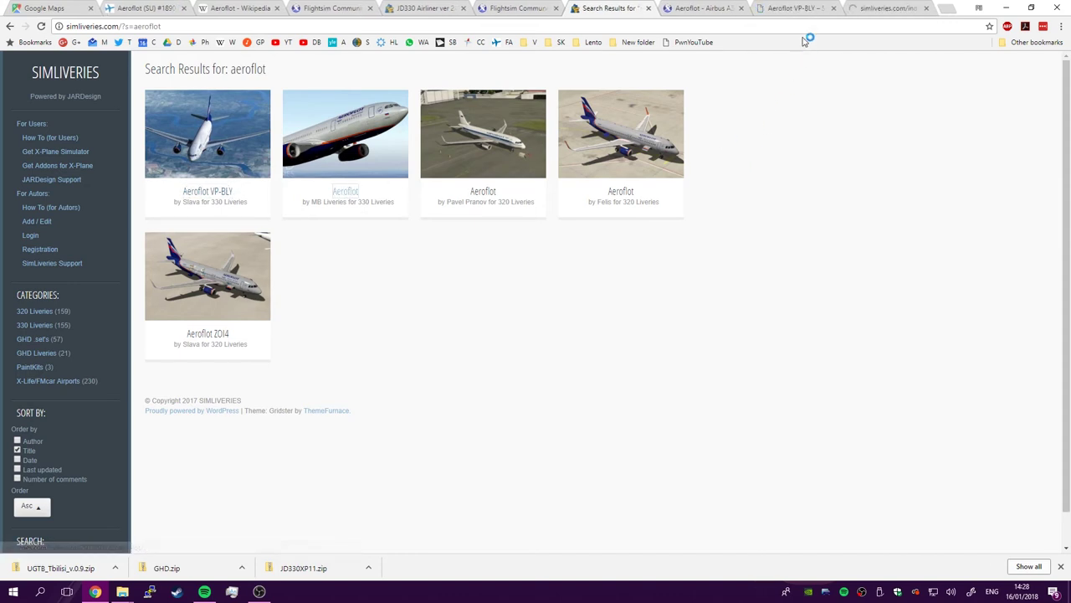
left_click(800, 8)
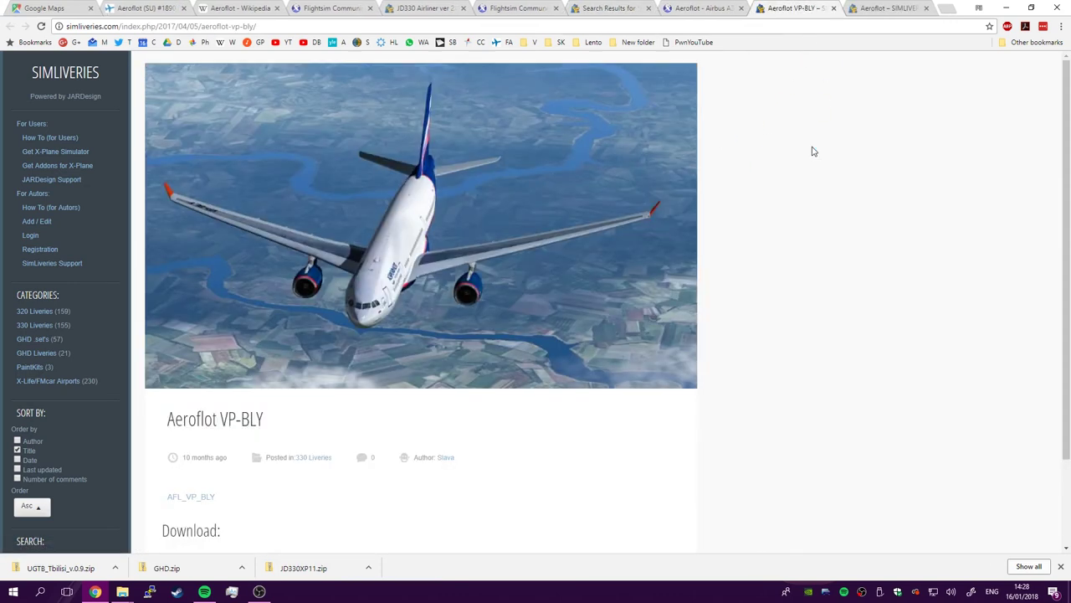
left_click(884, 10)
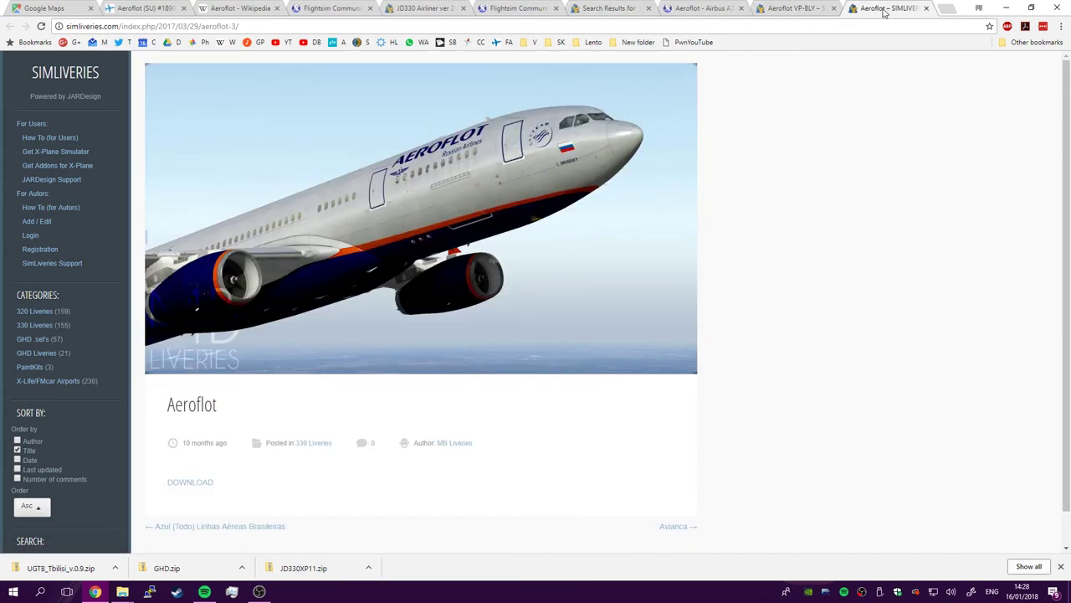
left_click(808, 7)
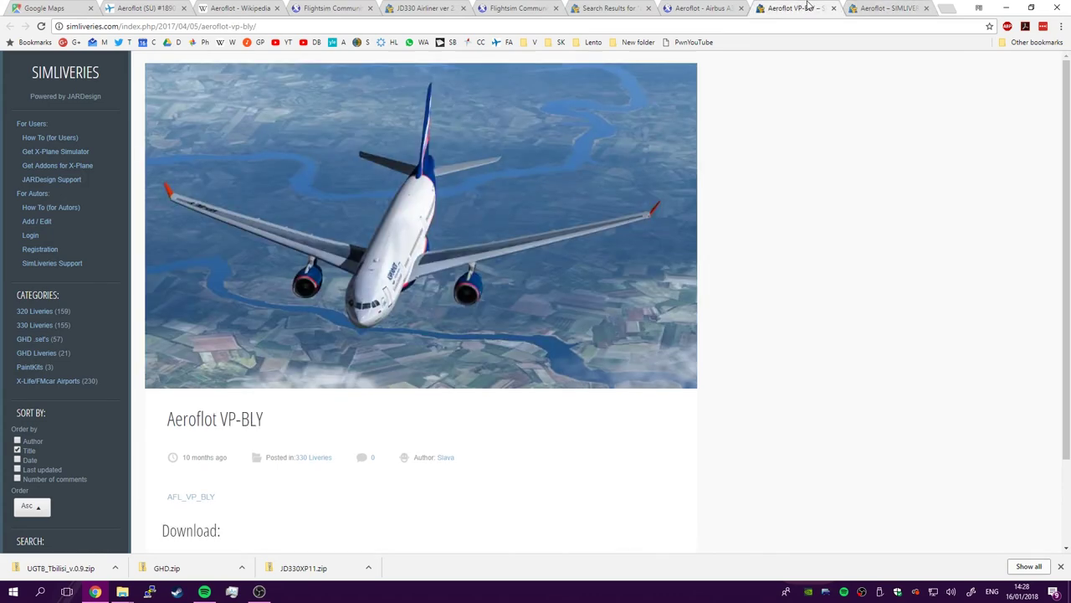
left_click(834, 7)
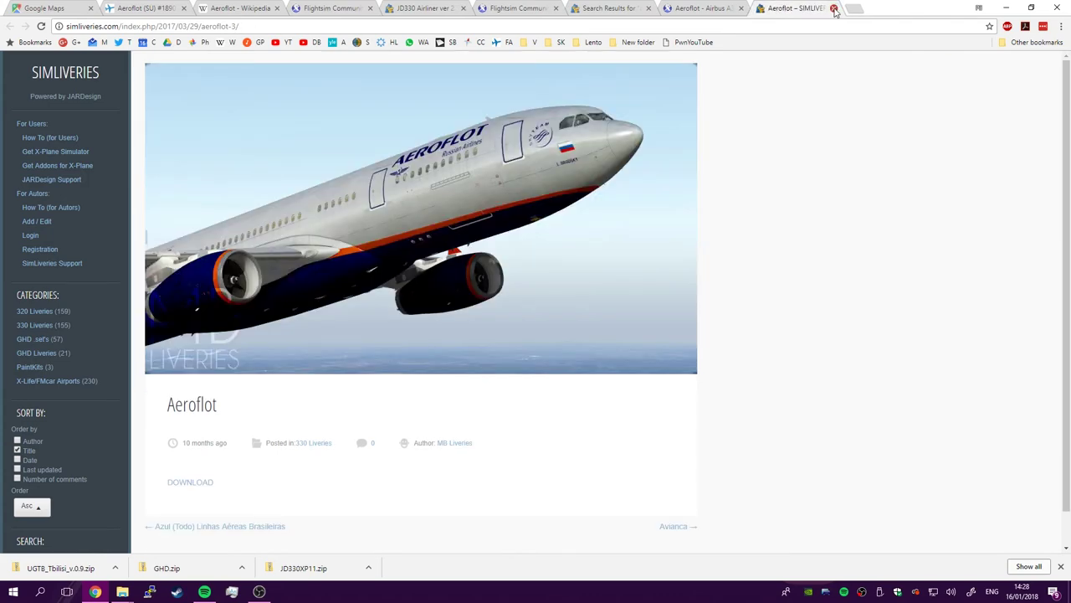
left_click(833, 7)
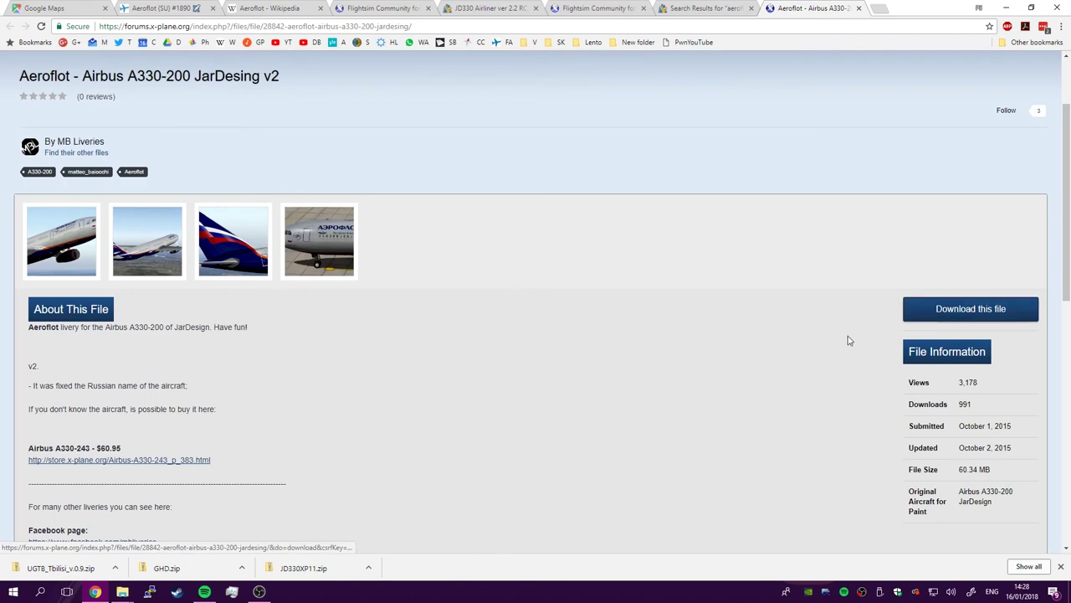
Read the description and user comments of the Aeroflot A330-200 livery on X-Plane.org and return to the file information
scroll(846, 339, "down", 5)
scroll(836, 327, "down", 3)
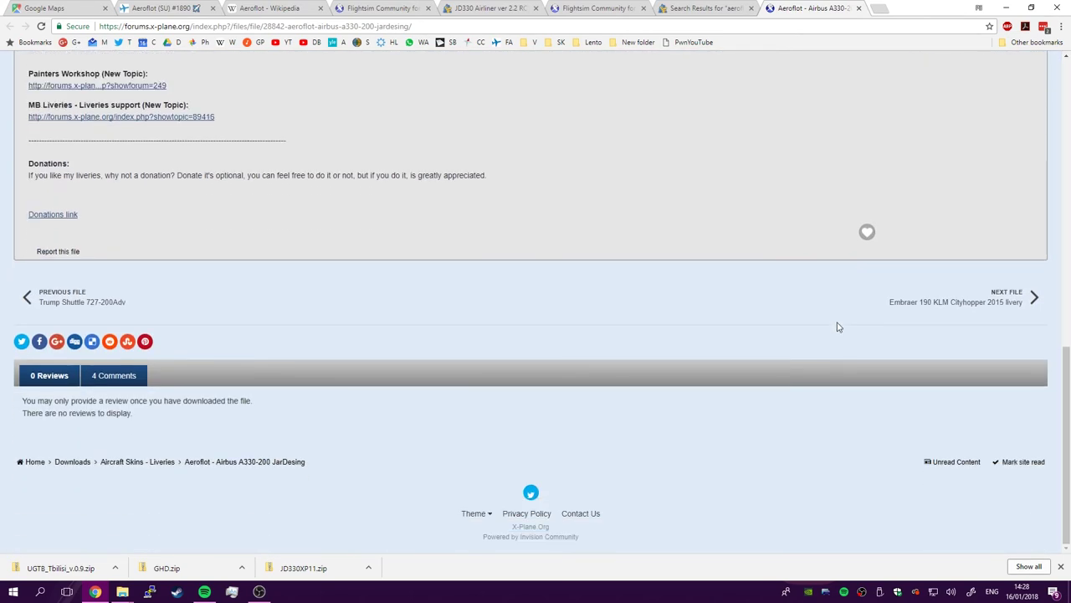
scroll(837, 325, "up", 3)
scroll(835, 323, "down", 3)
left_click(114, 377)
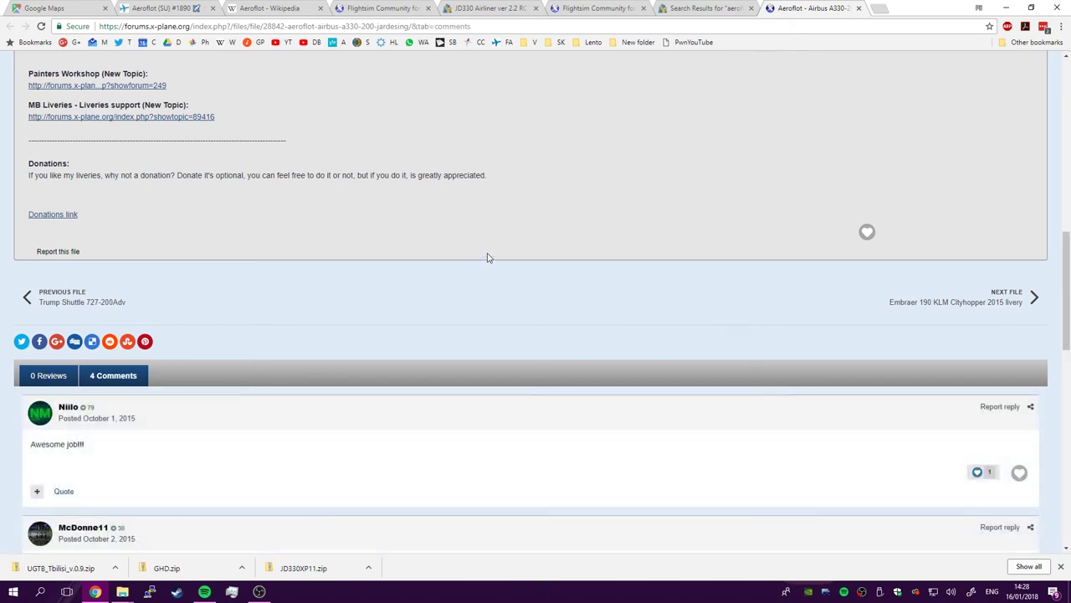
scroll(460, 270, "down", 2)
scroll(433, 271, "down", 3)
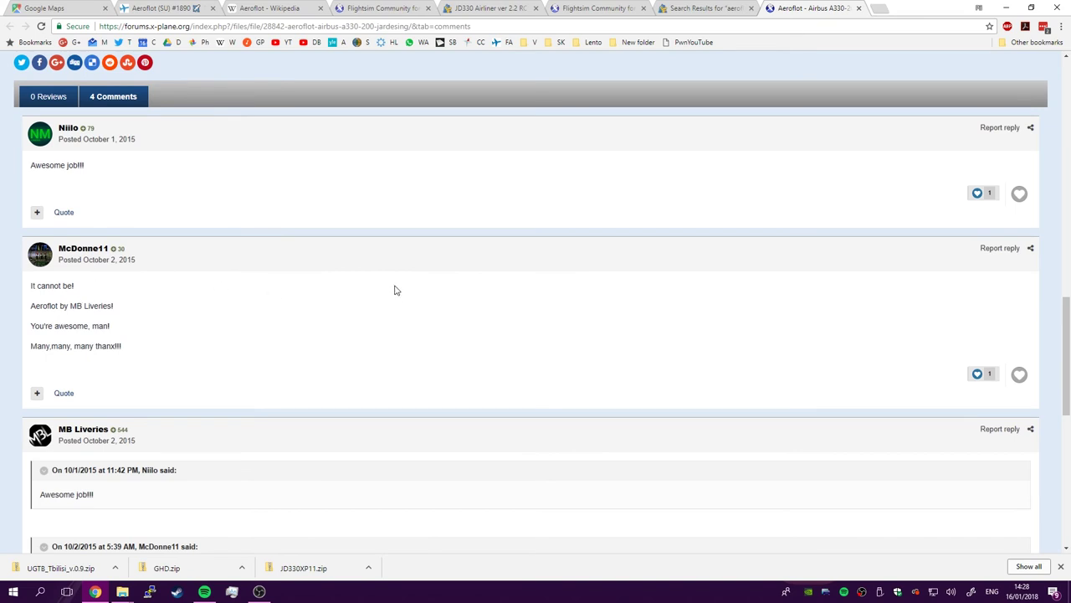
scroll(410, 288, "down", 6)
scroll(421, 288, "down", 3)
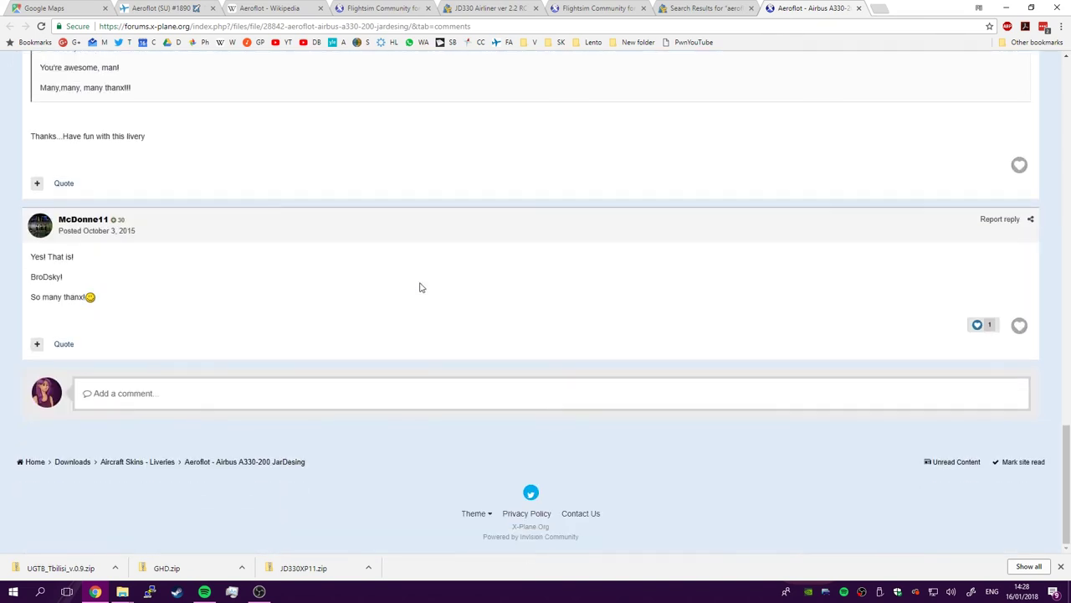
scroll(428, 282, "up", 20)
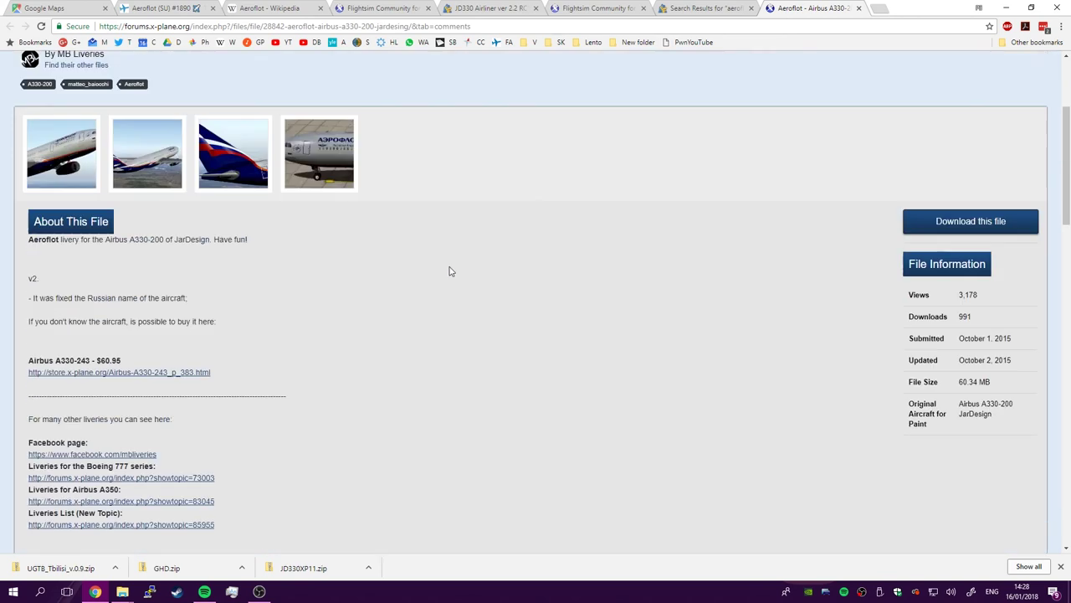
Download the Aeroflot livery for the JarDesign Airbus A330-200 from its X-Plane.org file page
scroll(502, 259, "down", 2)
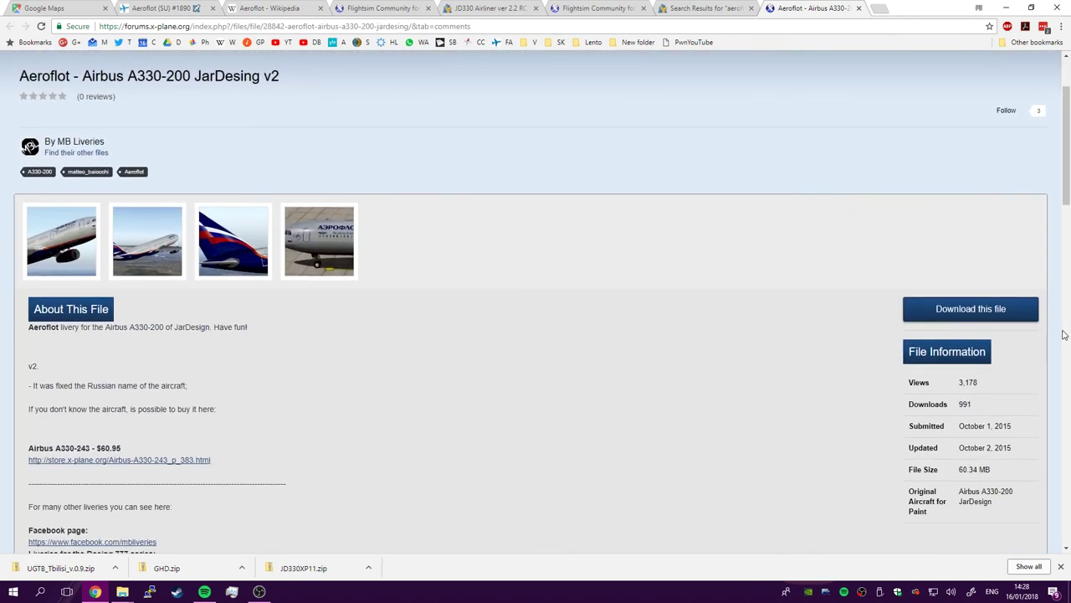
left_click(980, 307)
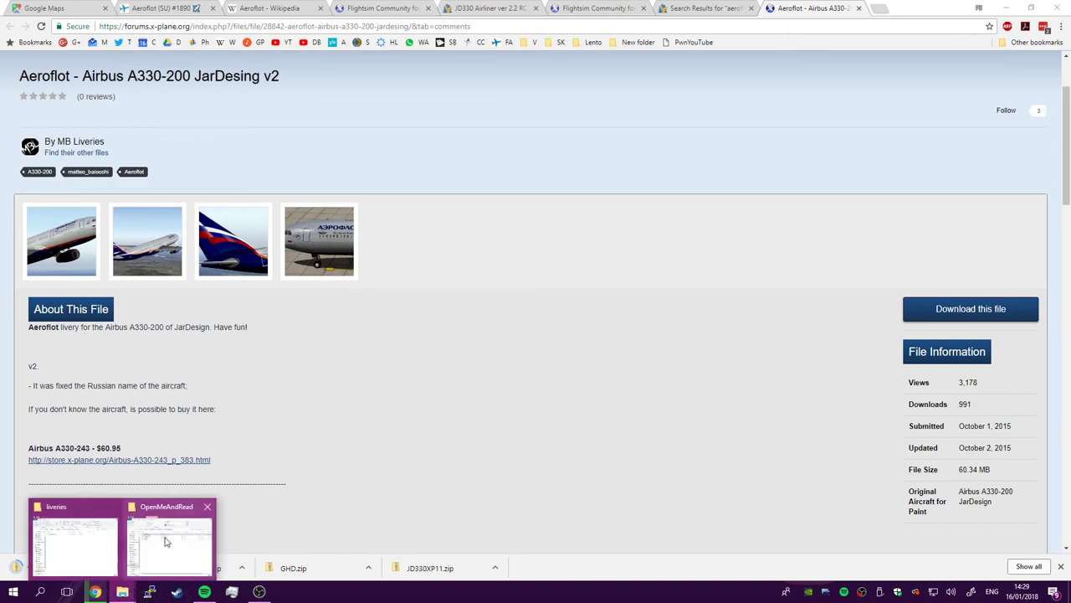
Close the JD330XP11.zip folder window and open the Resources\plugins folder of the X-Plane 11 installation in File Explorer
left_click(167, 542)
mouse_move(121, 592)
left_click(72, 546)
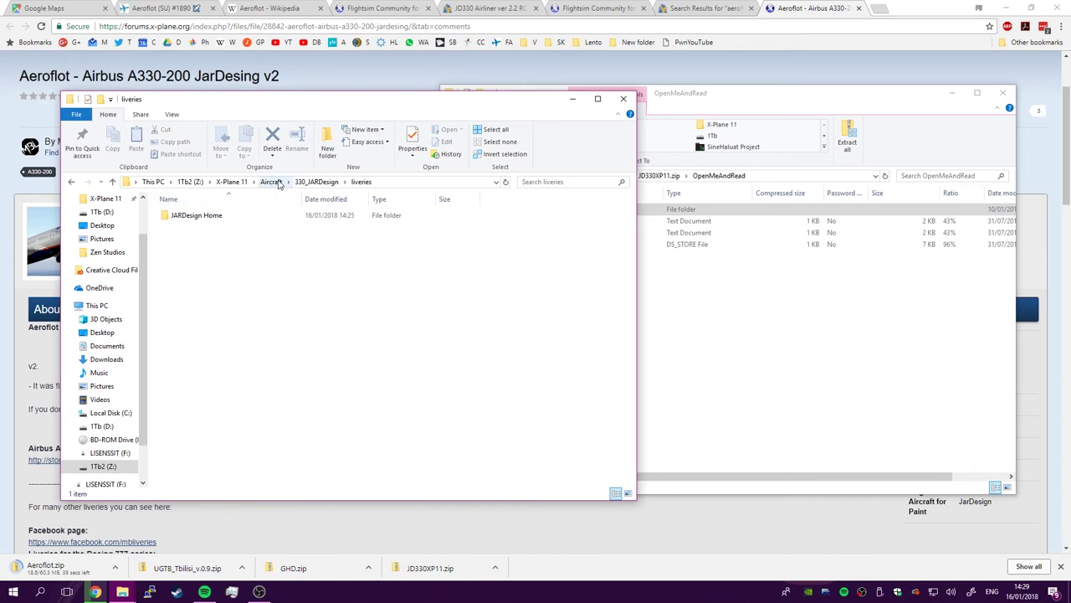
left_click(233, 181)
left_click(722, 319)
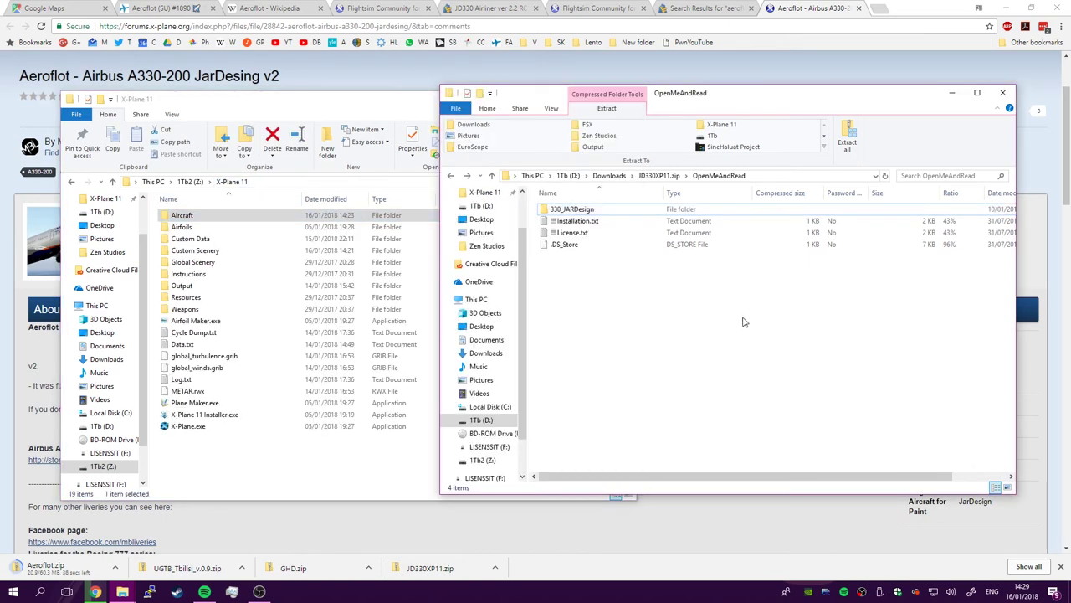
left_click(1004, 93)
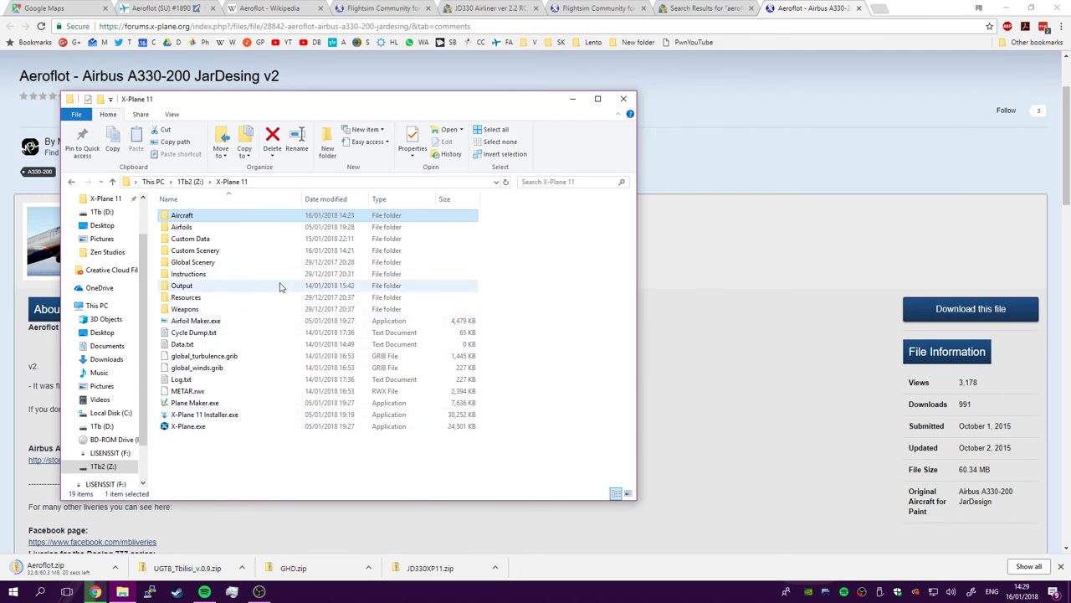
double_click(267, 303)
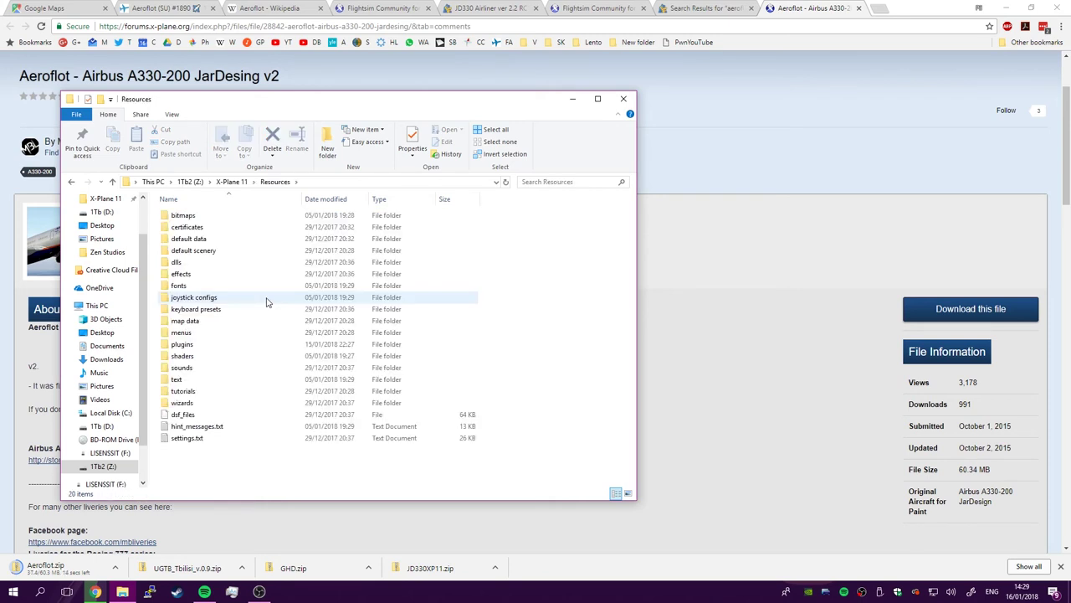
double_click(230, 346)
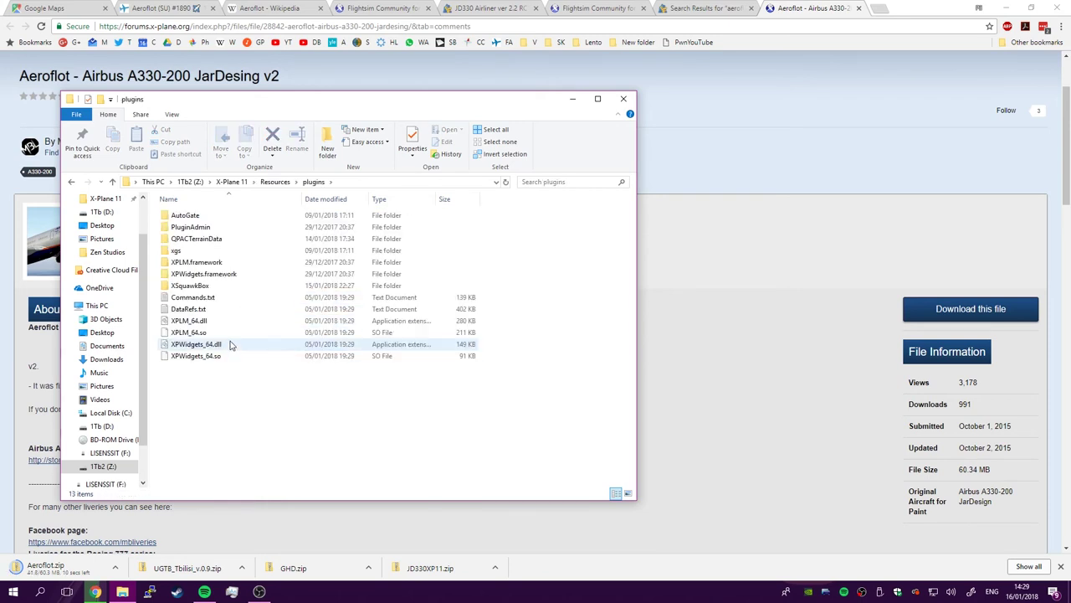
Copy the GndHandling folder from OpenMeAndRead in the downloaded GHD.zip into X-Plane 11's plugins folder
left_click(318, 573)
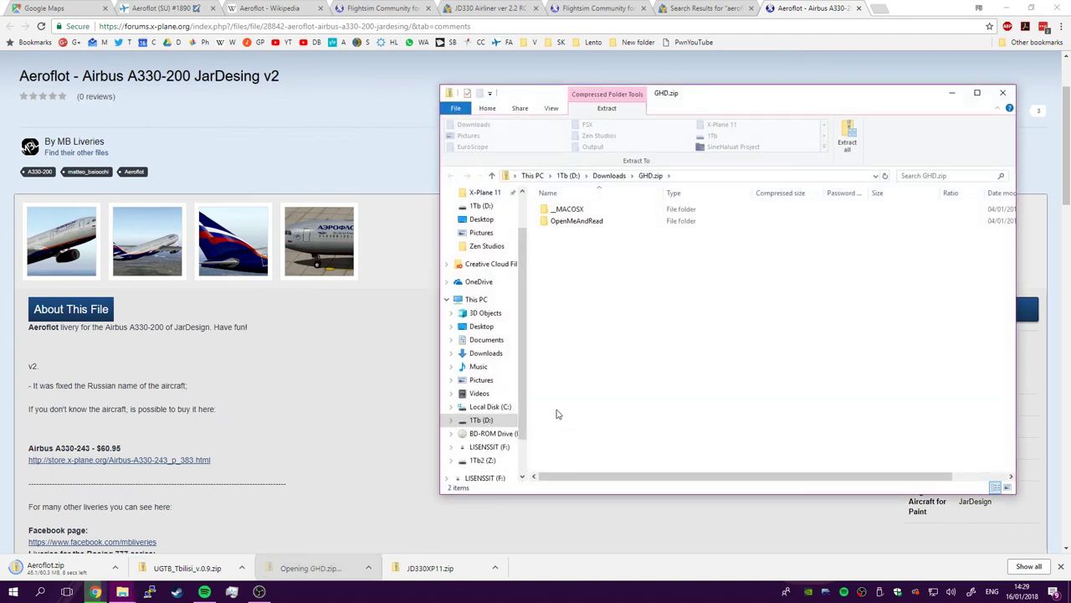
double_click(578, 221)
mouse_move(126, 593)
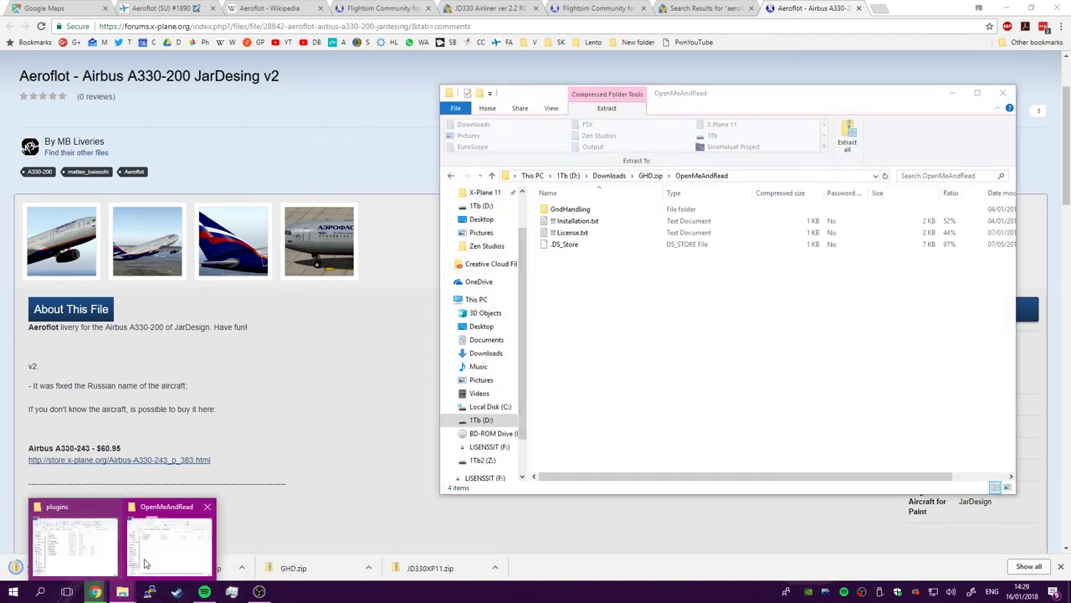
left_click(66, 536)
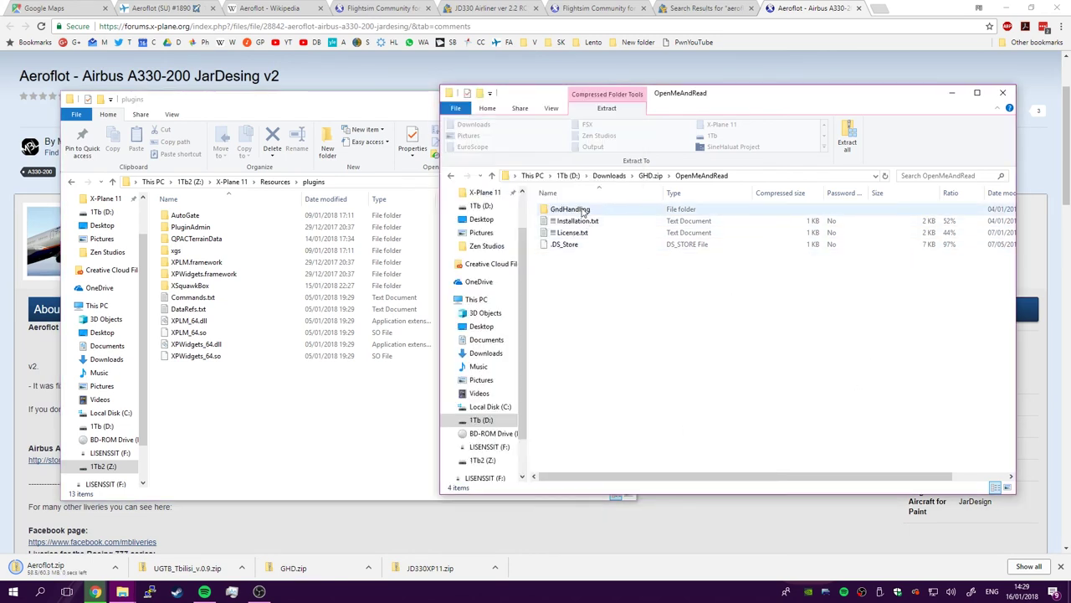
left_click_drag(580, 211, 261, 436)
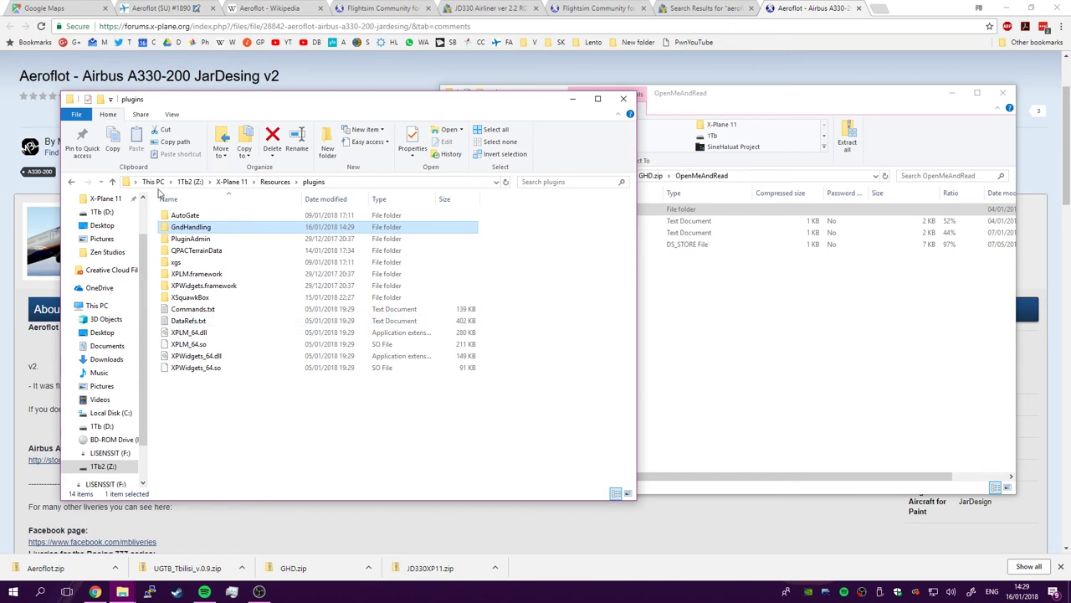
Review the AutoGate, xgs and XSquawkBox plugin folders, look inside xgs and its 64 subfolder, and return to plugins
left_click(199, 216)
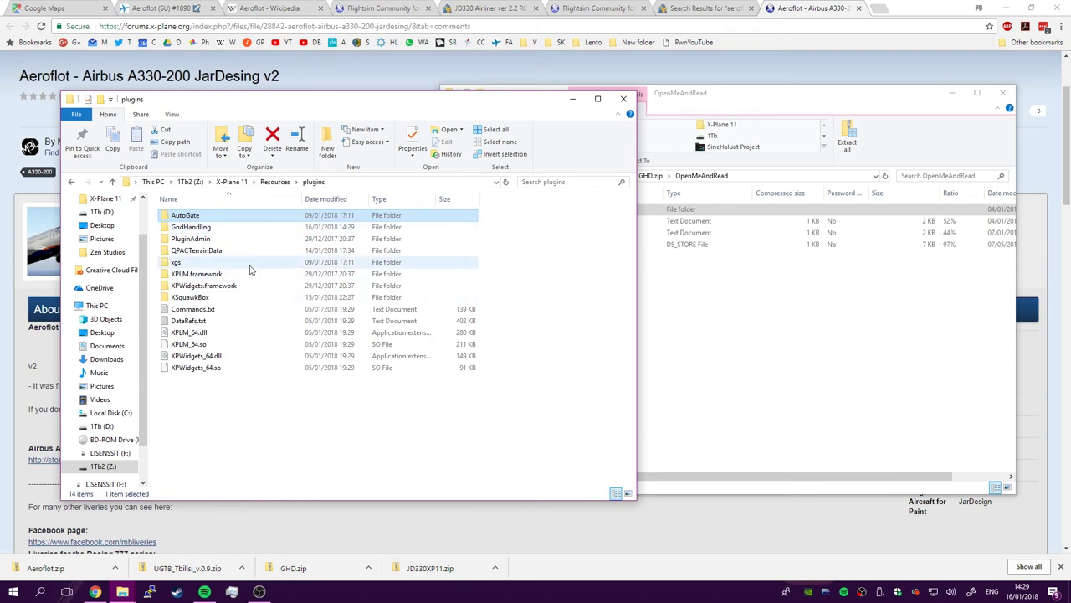
left_click(175, 266)
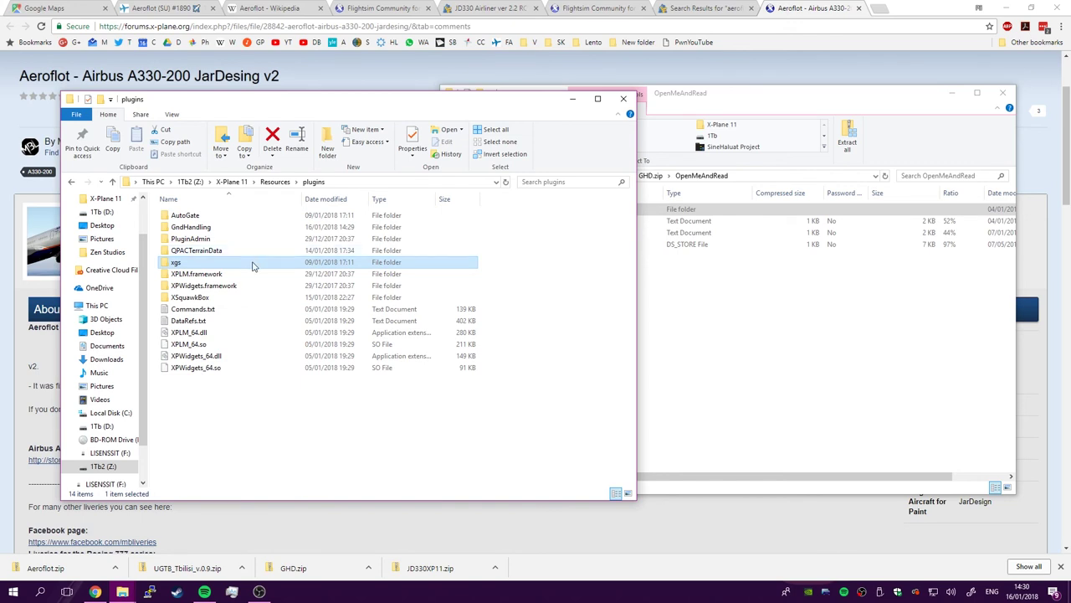
left_click(284, 297)
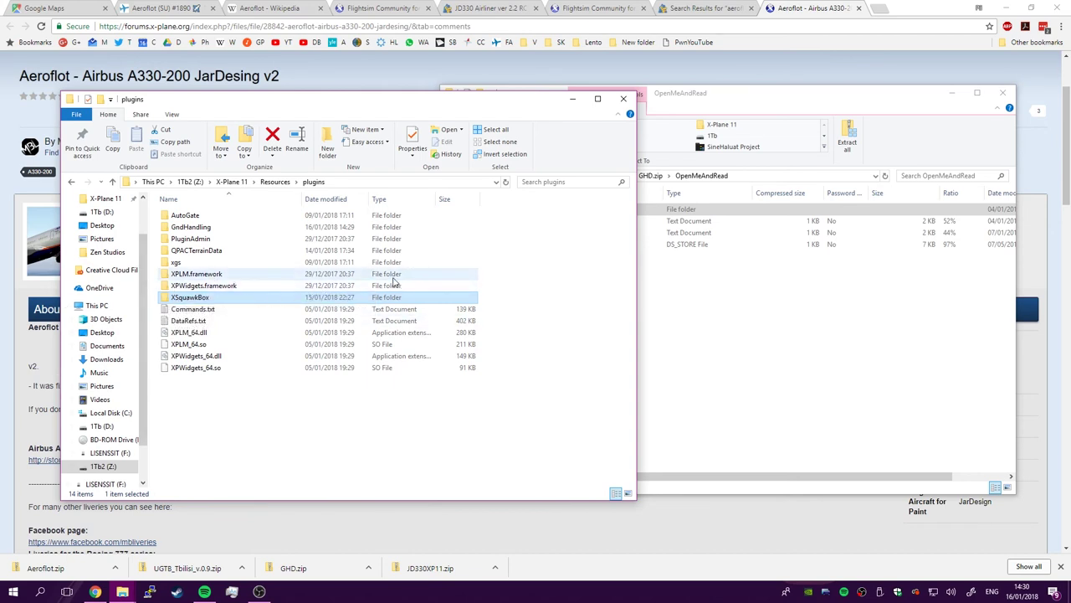
double_click(209, 263)
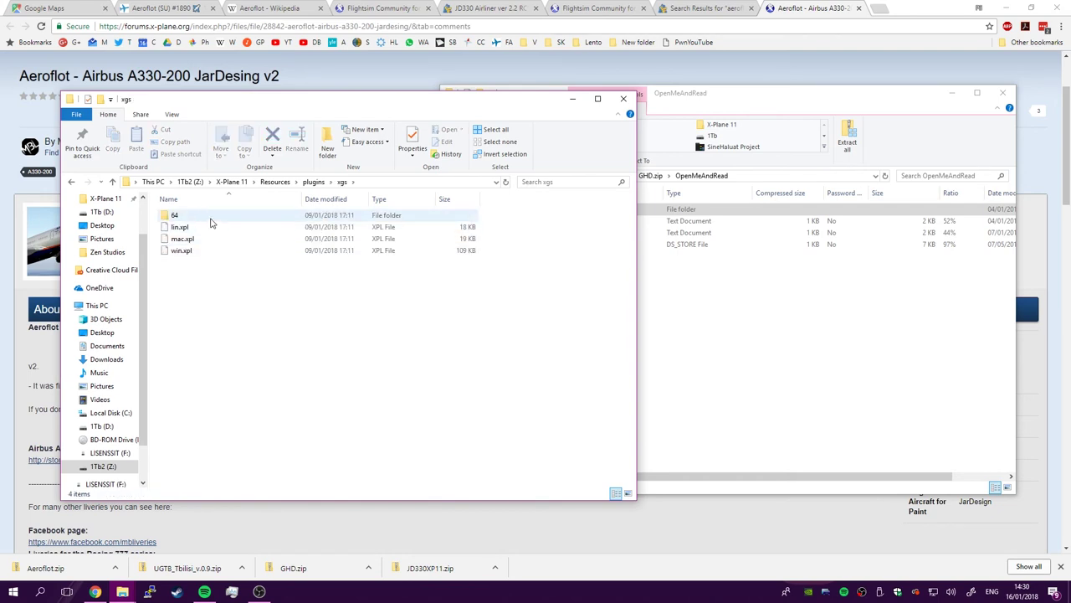
double_click(211, 219)
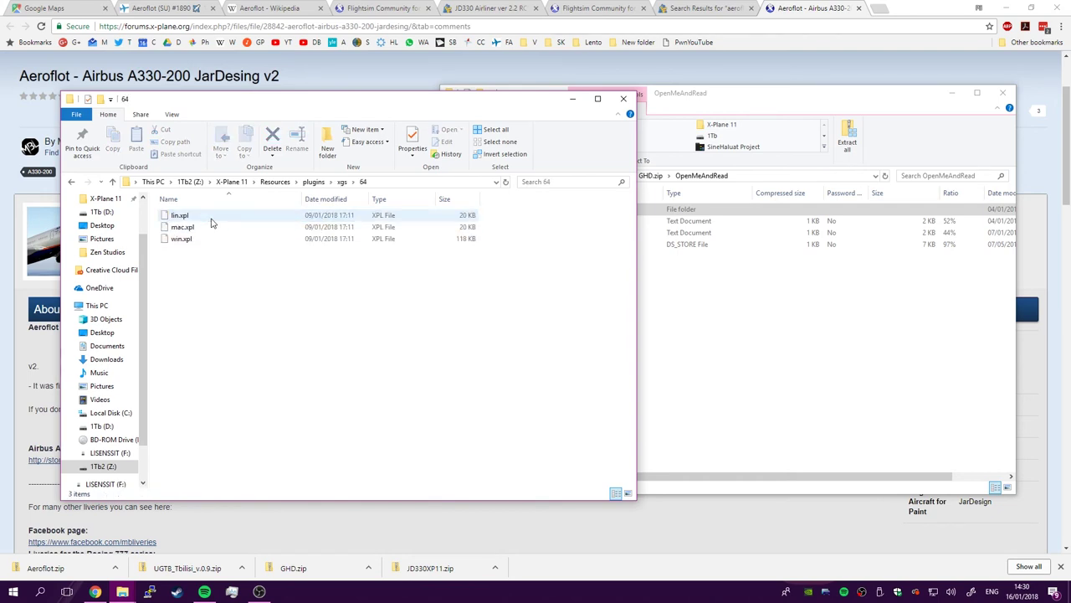
key("alt+Left")
key("alt+Left")
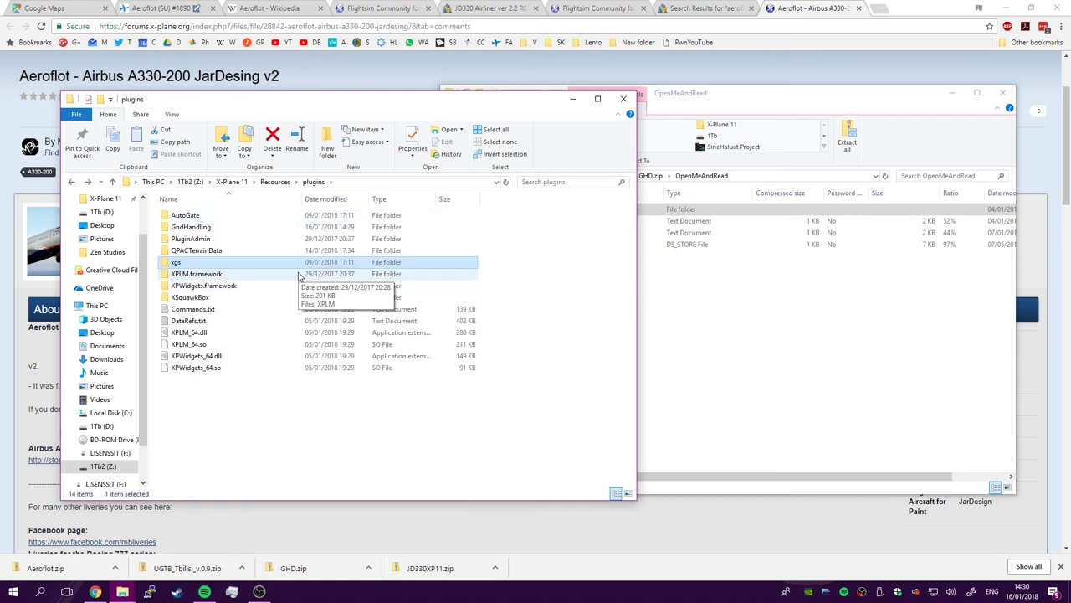
left_click(540, 382)
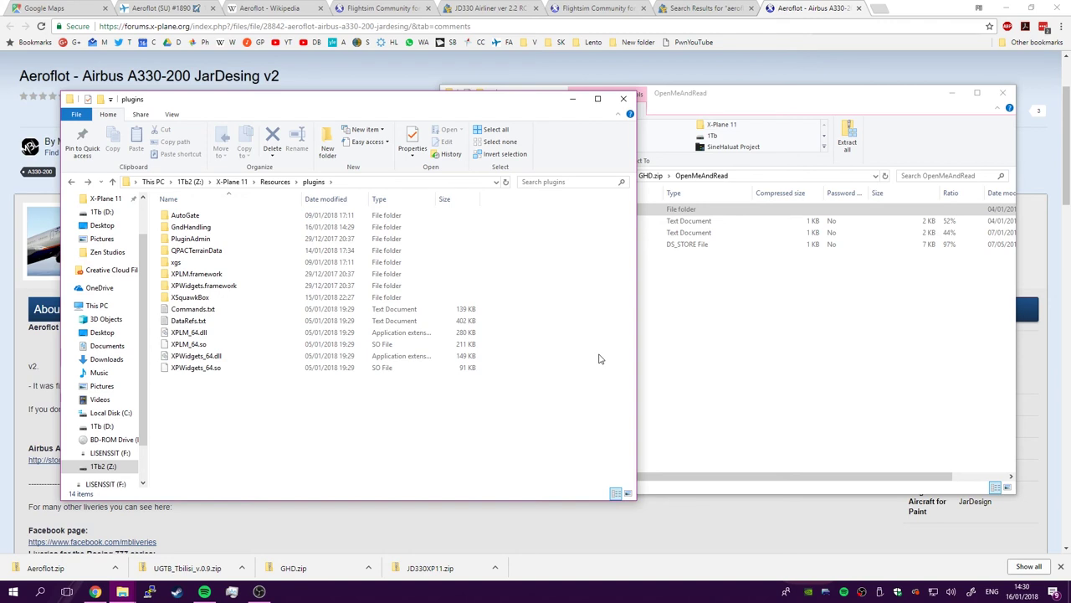
Close the GHD.zip window and open the liveries folder of the 330_JARDesign aircraft in X-Plane 11
left_click(708, 366)
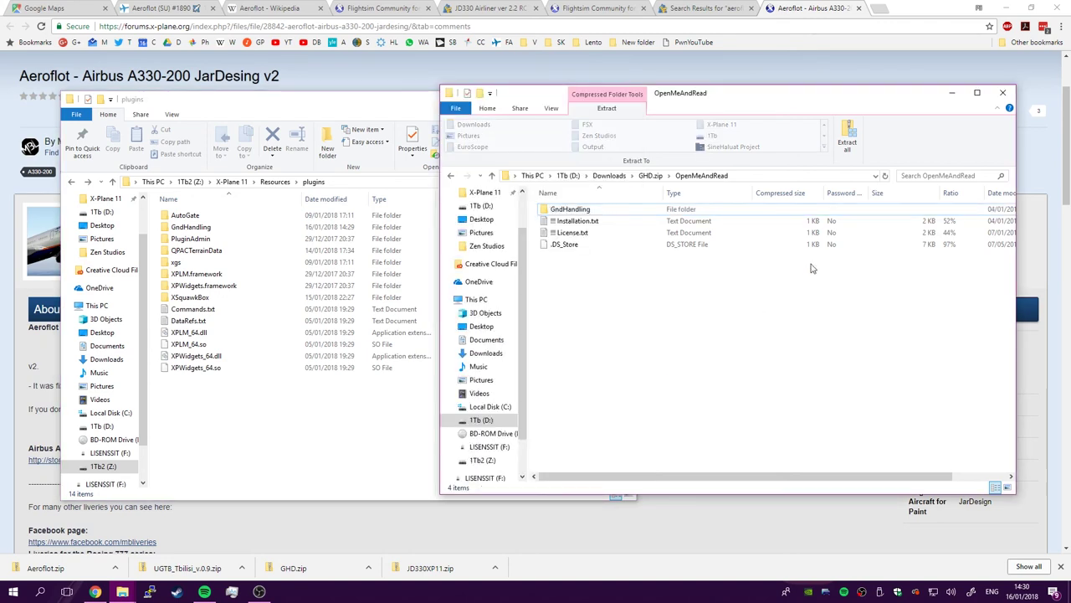
left_click(1003, 93)
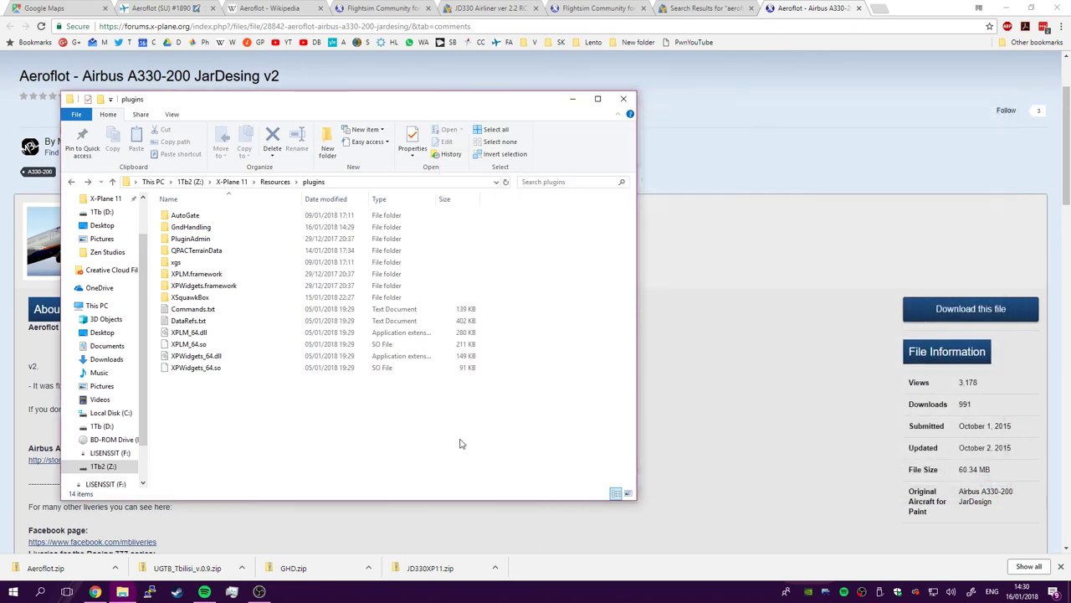
left_click(233, 182)
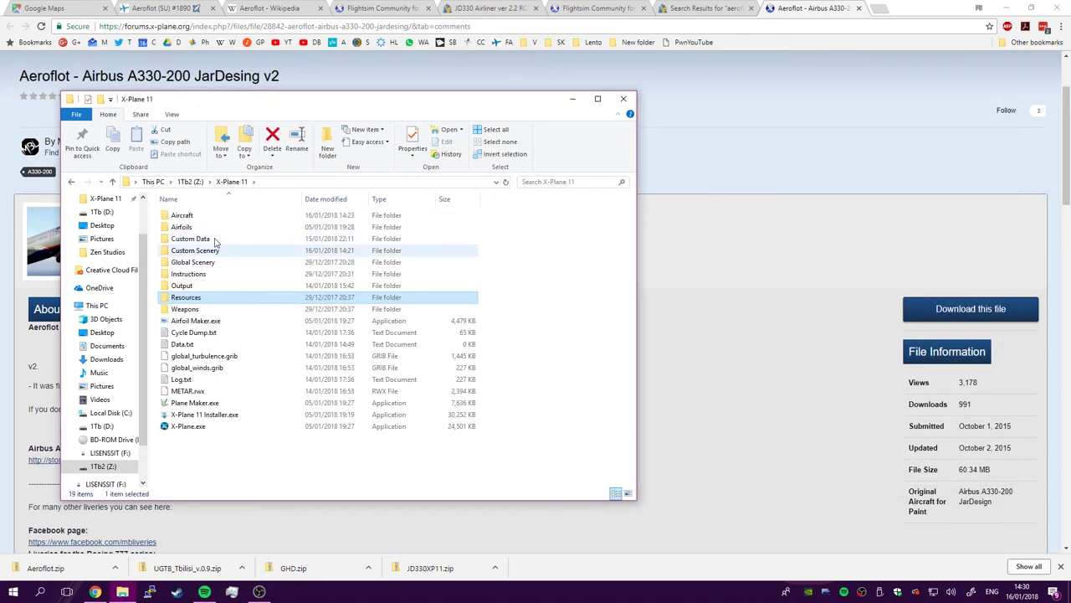
double_click(183, 216)
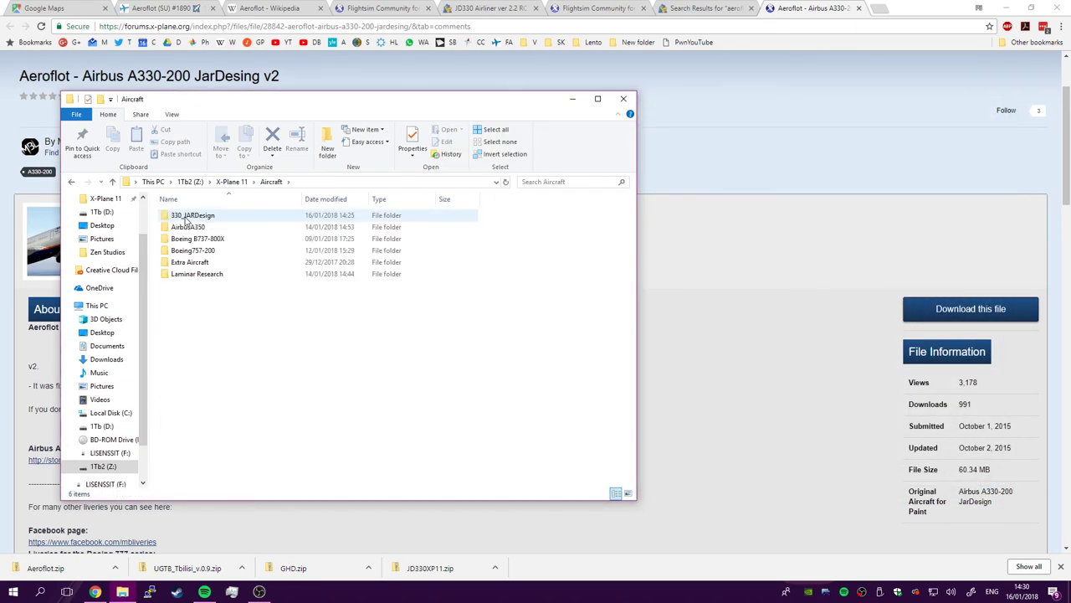
double_click(221, 216)
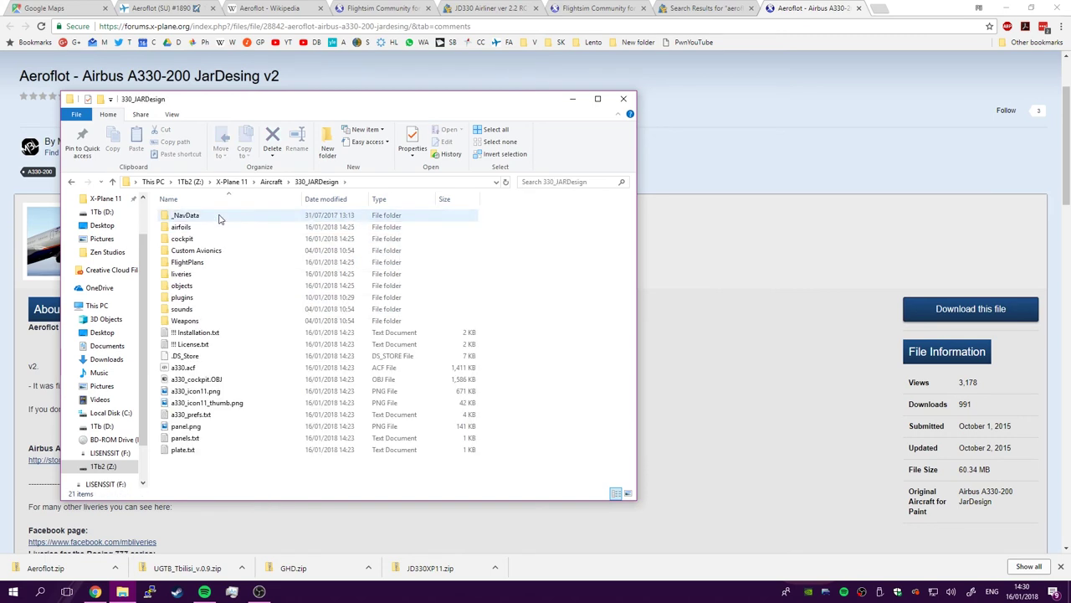
left_click(209, 277)
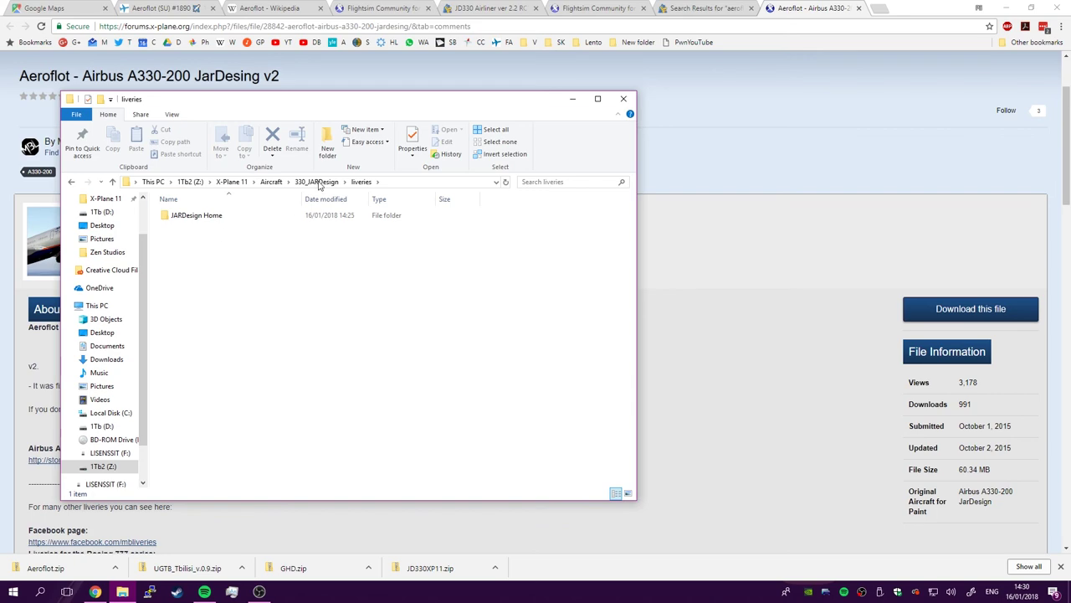
Copy the Aeroflot folder from the downloaded Aeroflot.zip into the 330_JARDesign liveries folder
left_click(65, 567)
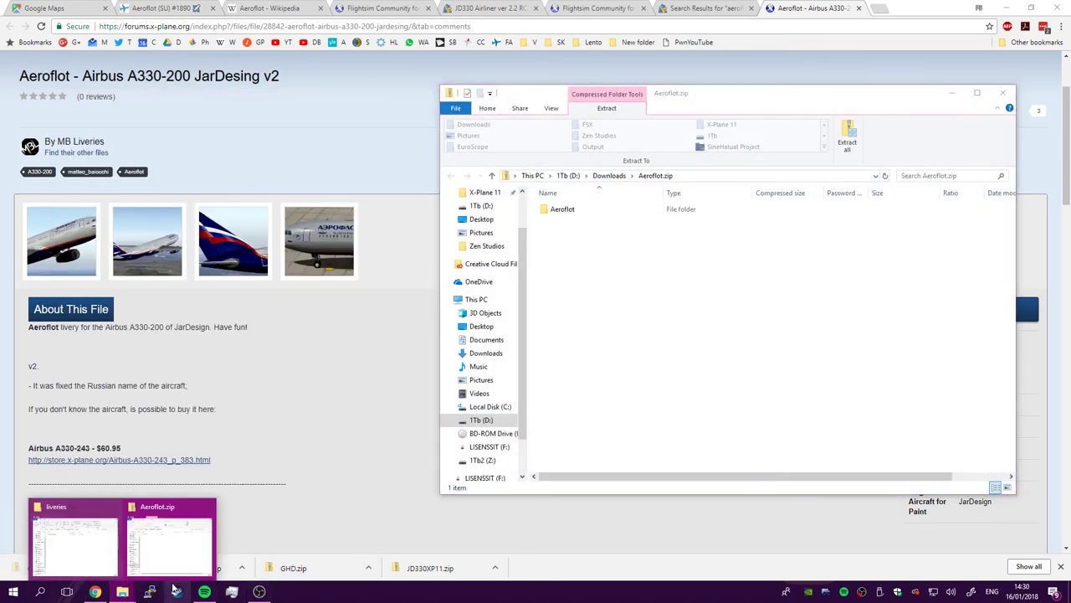
left_click(64, 550)
left_click(769, 345)
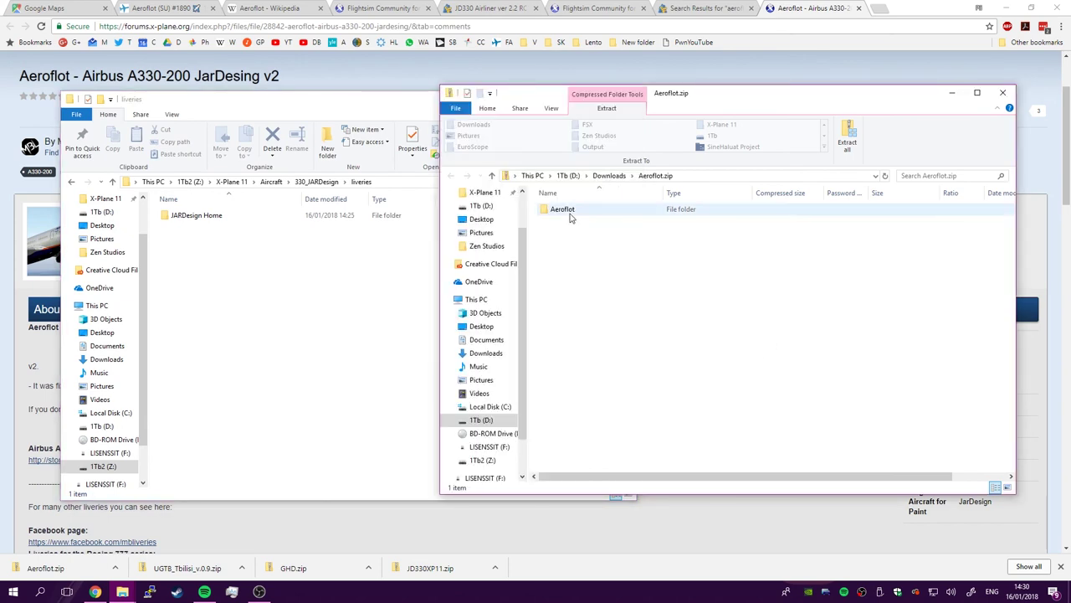
left_click_drag(568, 211, 342, 347)
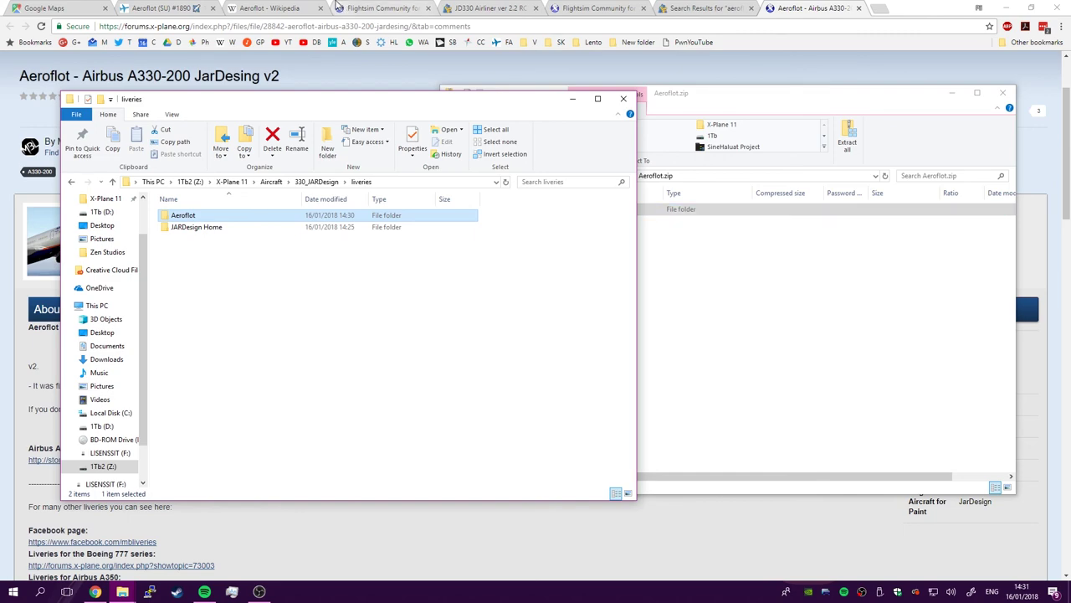
Open the X-Plane.org downloads section and browse its highest rated and most downloaded files
left_click(381, 9)
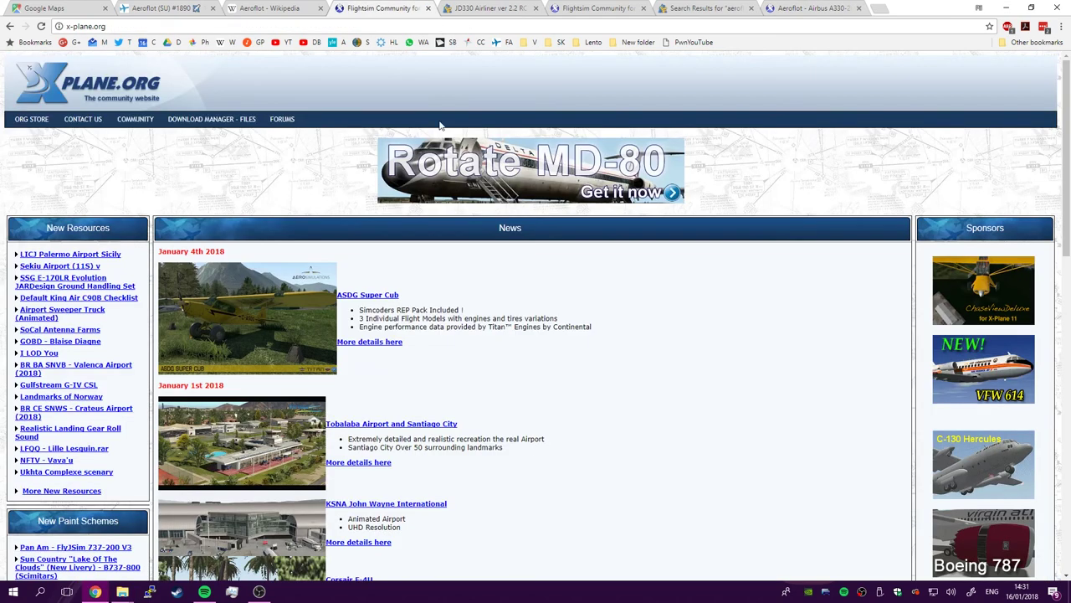
left_click(201, 136)
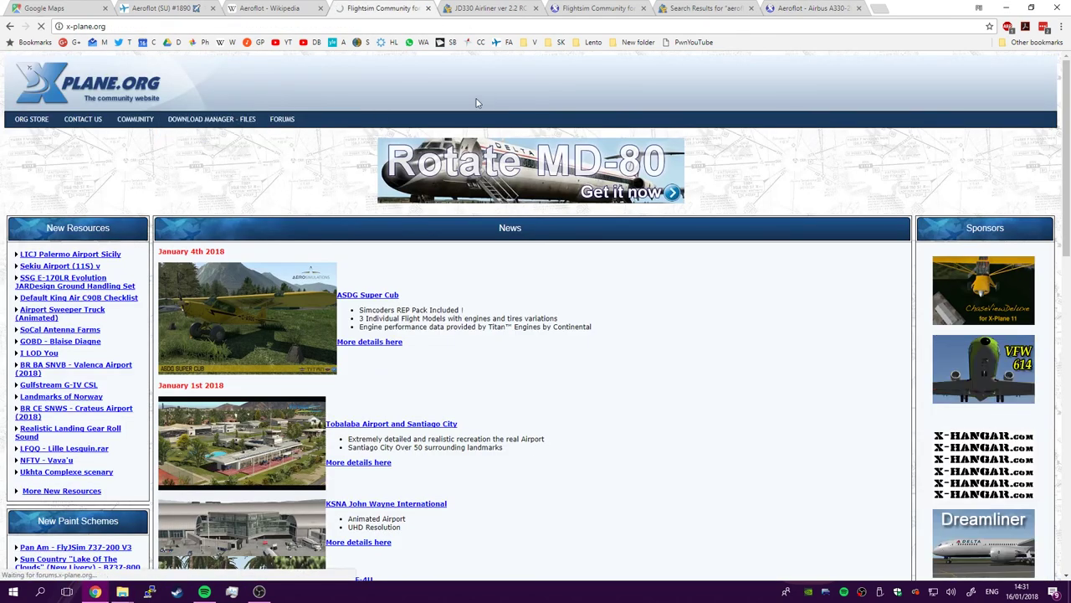
scroll(473, 125, "down", 3)
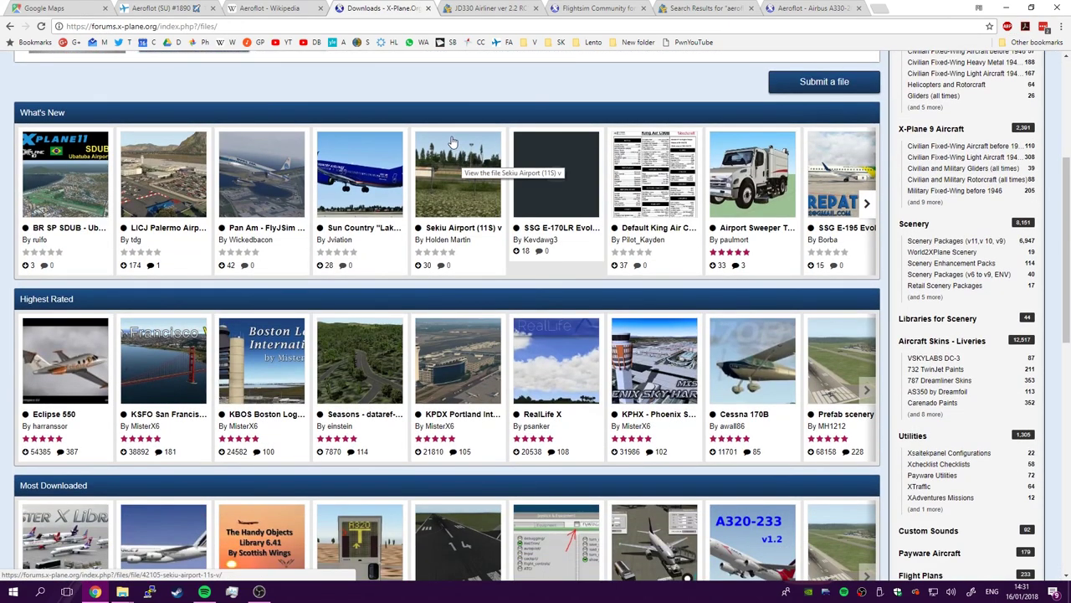
scroll(502, 159, "down", 2)
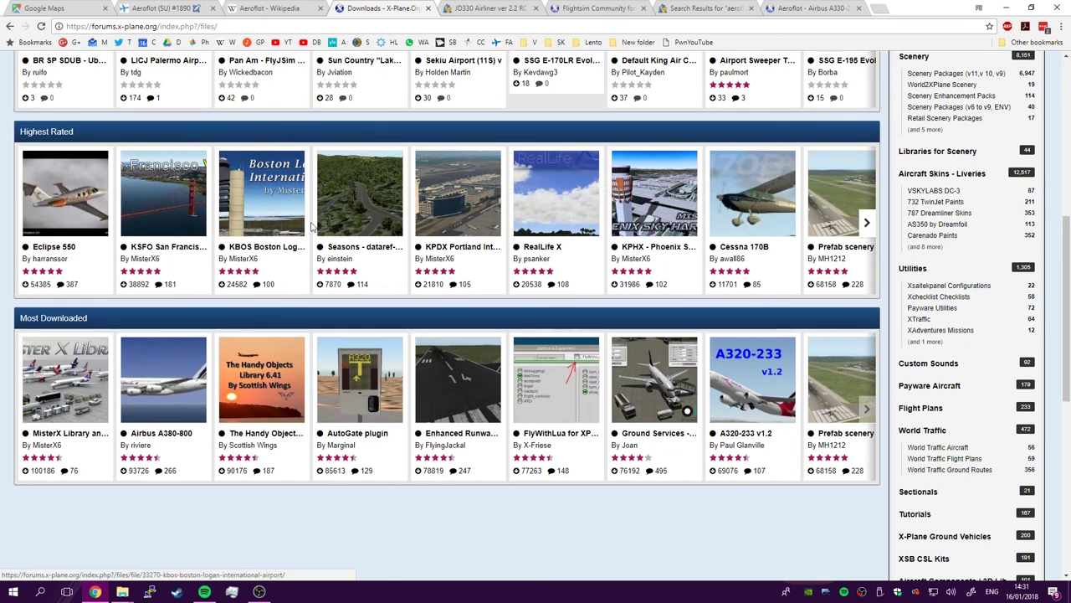
left_click(867, 410)
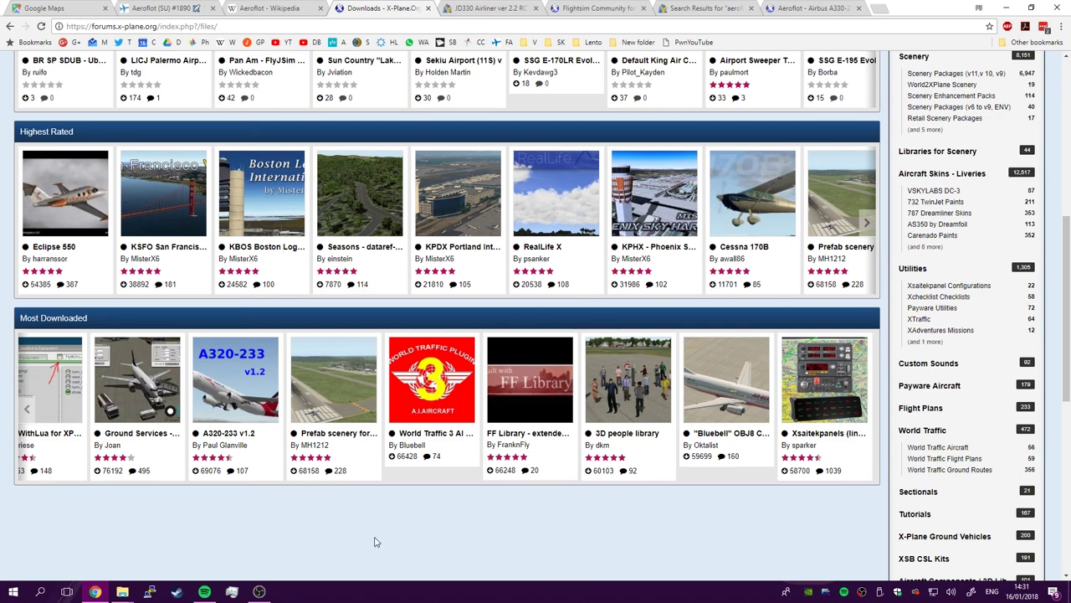
Switch back to the File Explorer window showing the 330_JARDesign liveries folder
mouse_move(122, 592)
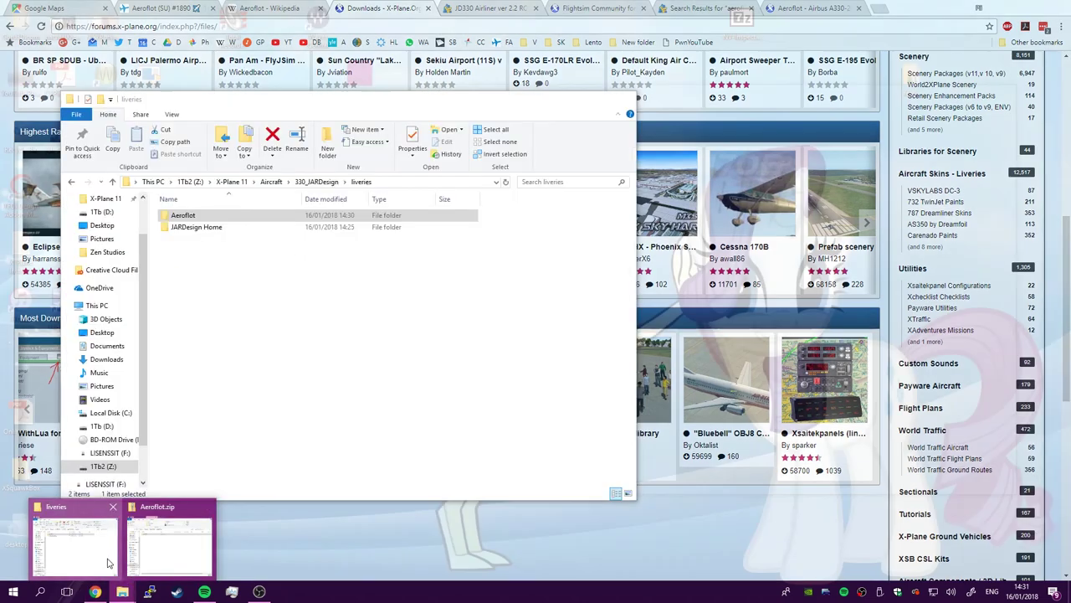
left_click(107, 563)
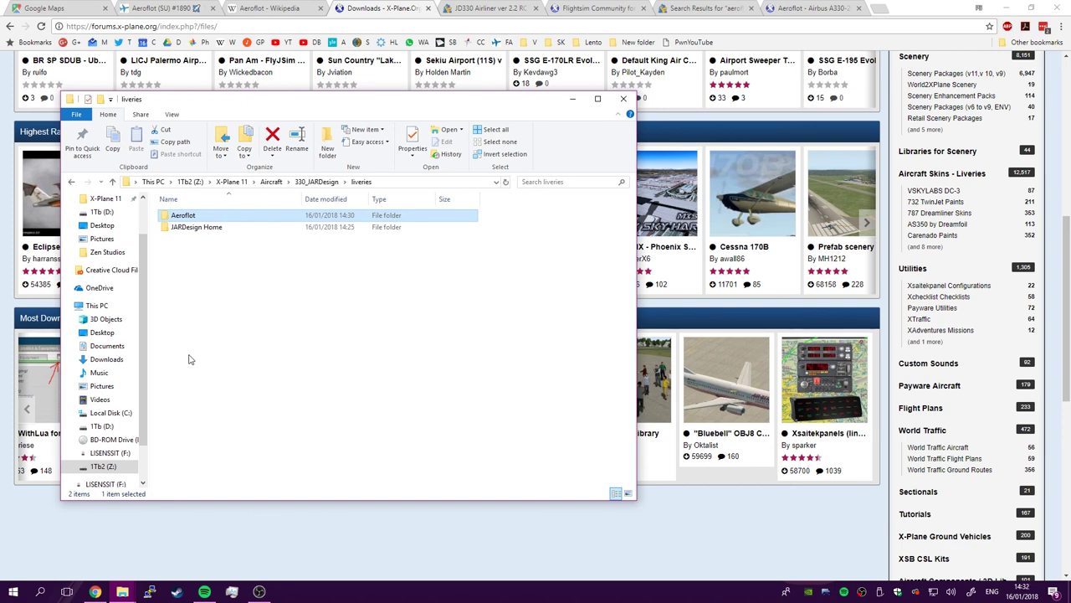
left_click(259, 591)
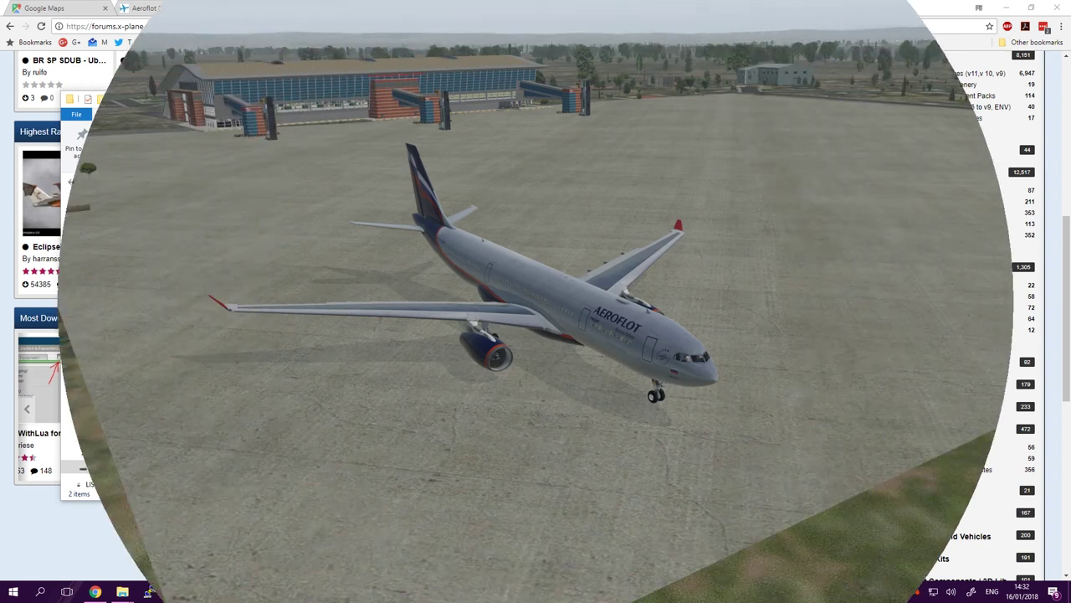